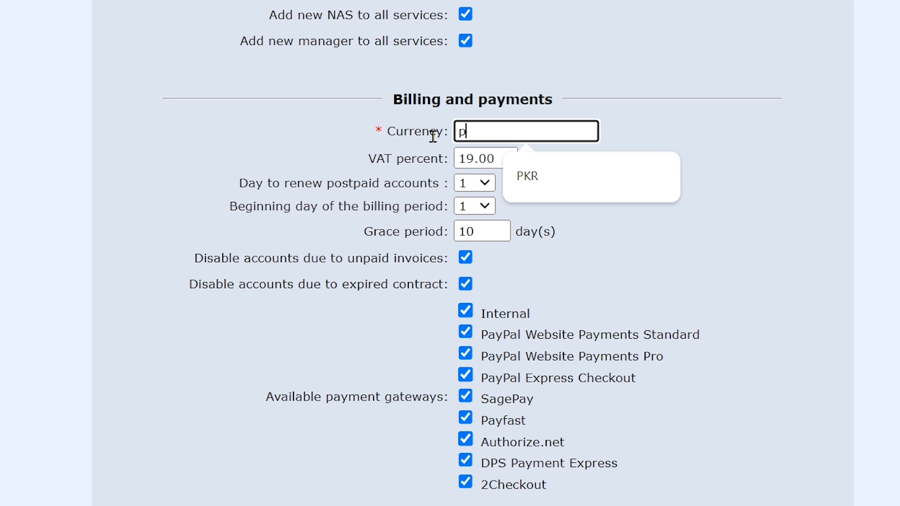
# Step: Set the billing currency to PKR and the VAT percent to 0
pyautogui.write('k')
pyautogui.click(532, 190)
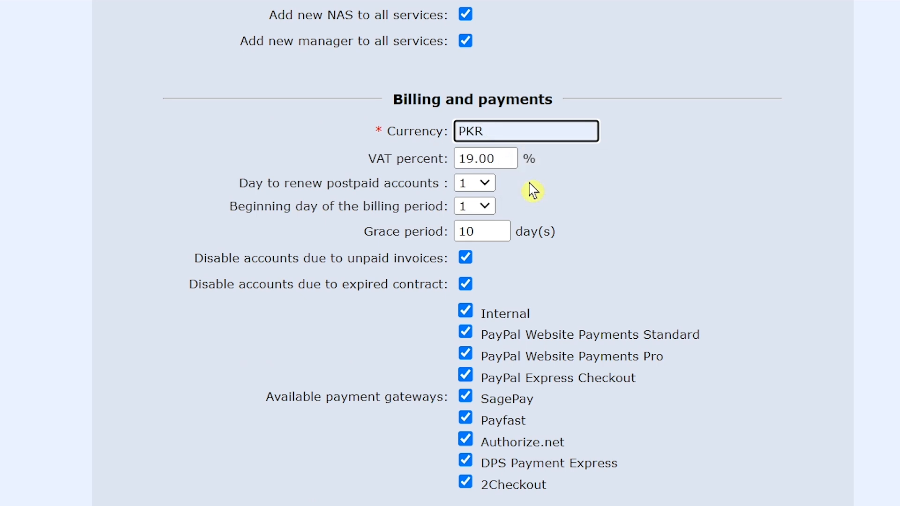
pyautogui.press('Tab')
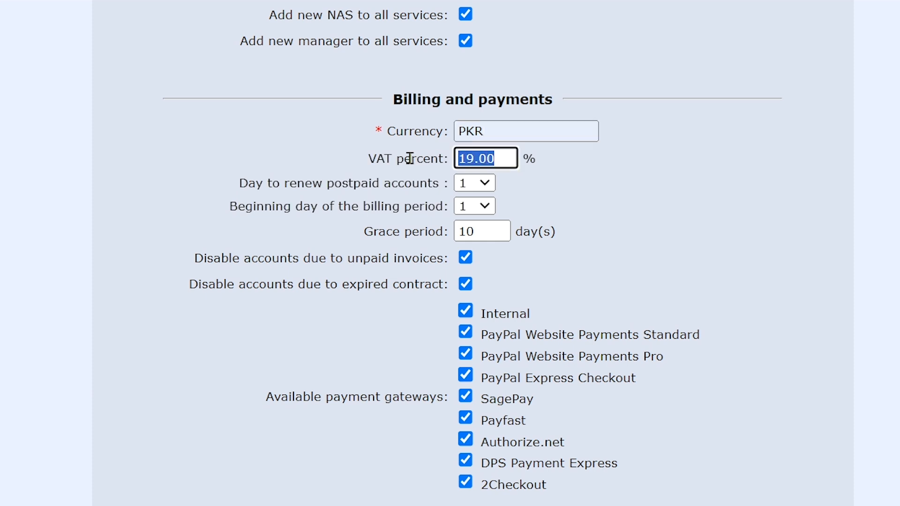
pyautogui.write('0')
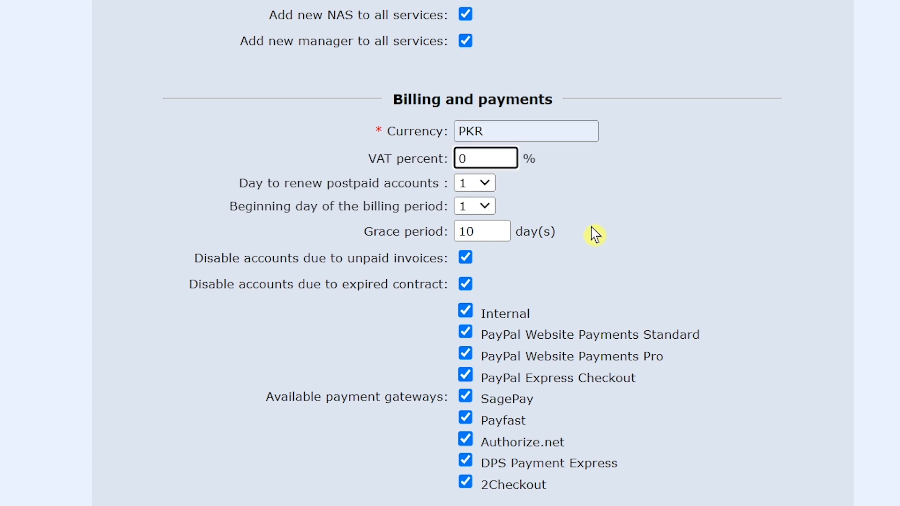
# Step: Turn off the PayPal, SagePay, Payfast, Authorize.net, DPS and 2Checkout gateways, keeping only Internal
pyautogui.scroll(-3, 597, 225)
pyautogui.scroll(-2, 597, 220)
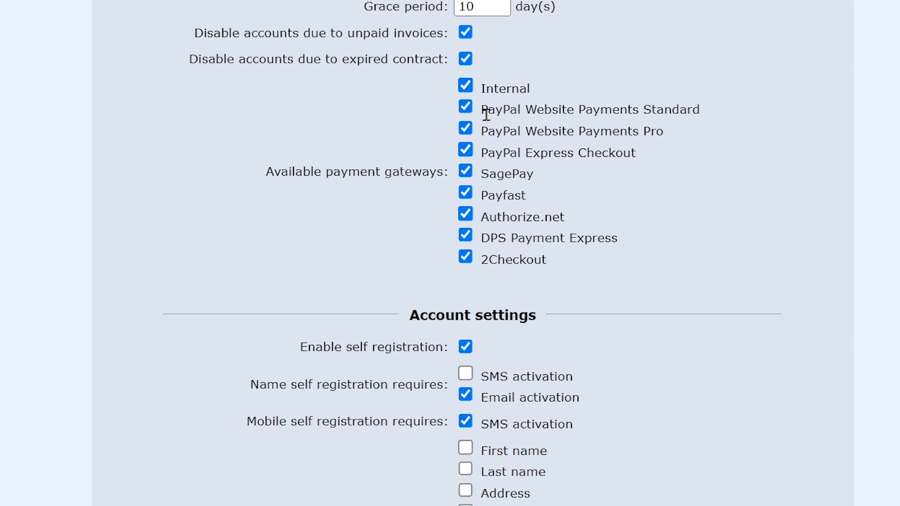
pyautogui.click(465, 107)
pyautogui.click(464, 128)
pyautogui.click(467, 152)
pyautogui.click(466, 172)
pyautogui.click(467, 194)
pyautogui.click(469, 216)
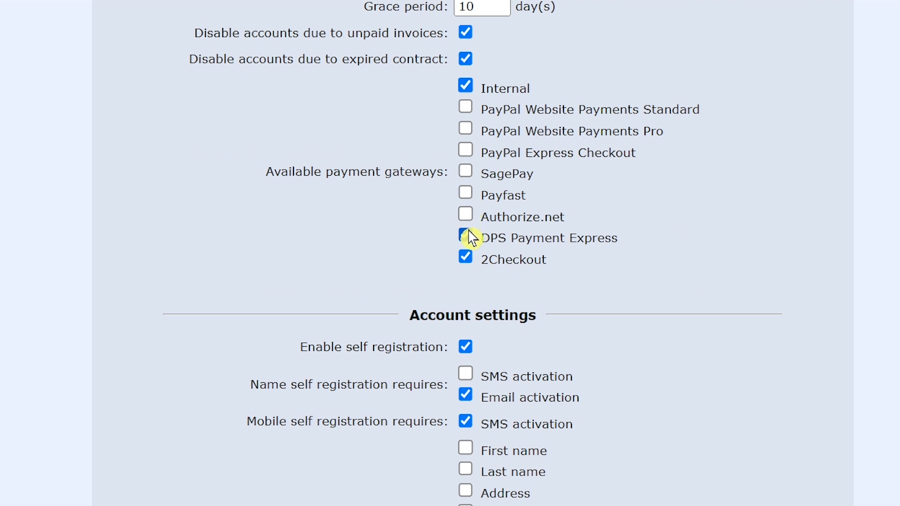
pyautogui.click(468, 236)
pyautogui.click(467, 257)
# Step: Save the updated system settings
pyautogui.scroll(-5, 505, 136)
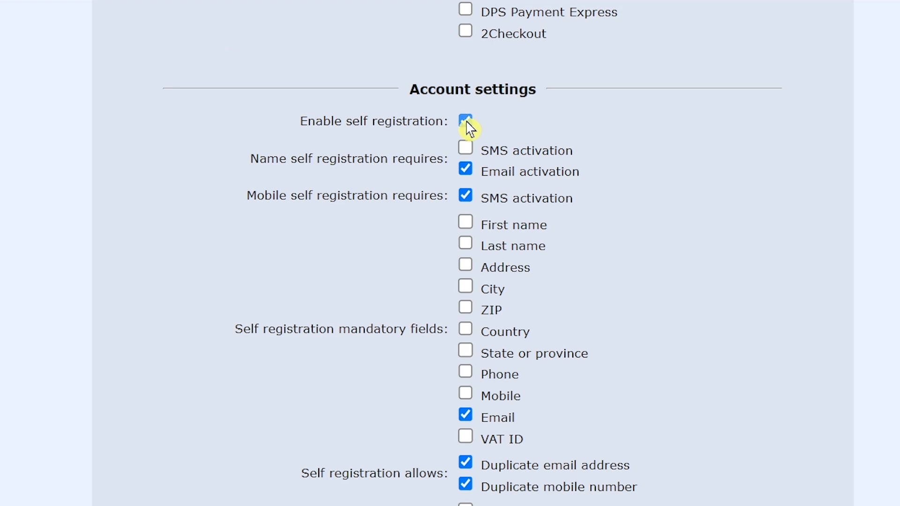
pyautogui.scroll(-8, 518, 137)
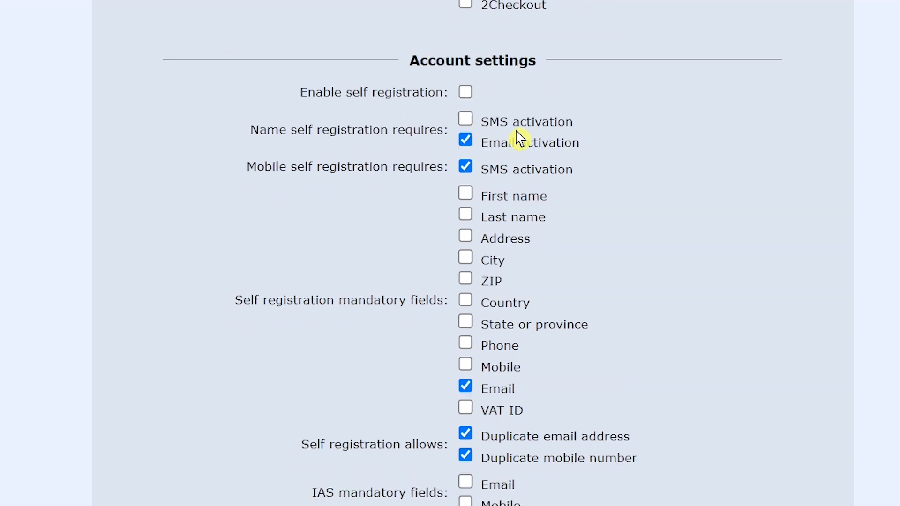
pyautogui.scroll(-17, 520, 138)
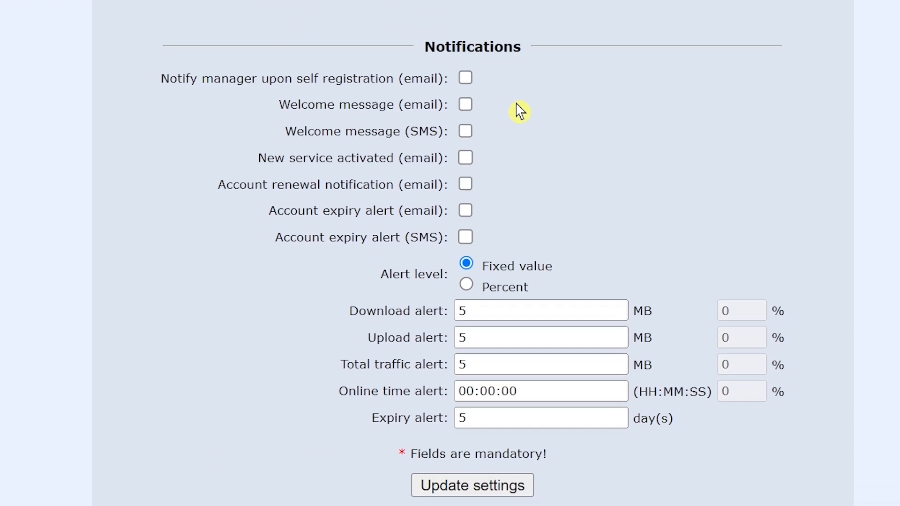
pyautogui.scroll(-1, 502, 174)
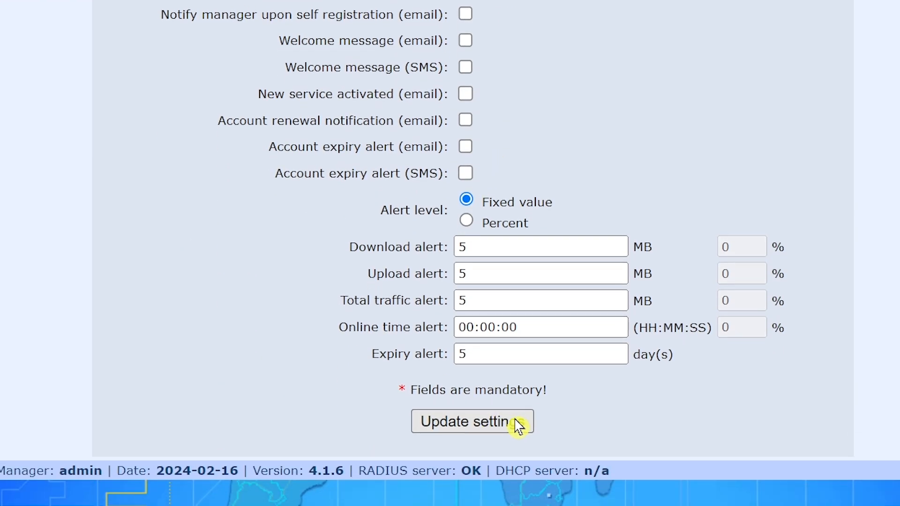
pyautogui.click(504, 428)
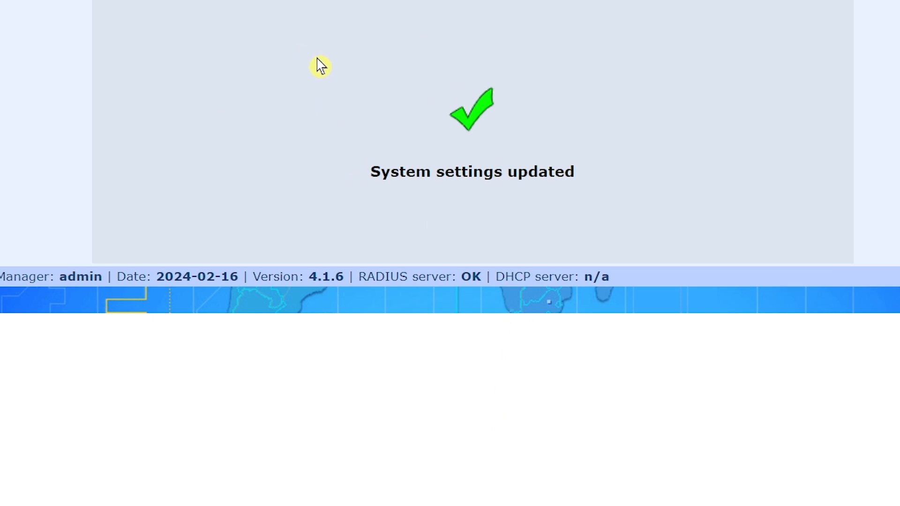
# Step: Delete the manager1 reseller account from List managers, then reload the managers list
pyautogui.scroll(2, 261, 60)
pyautogui.moveTo(220, 47)
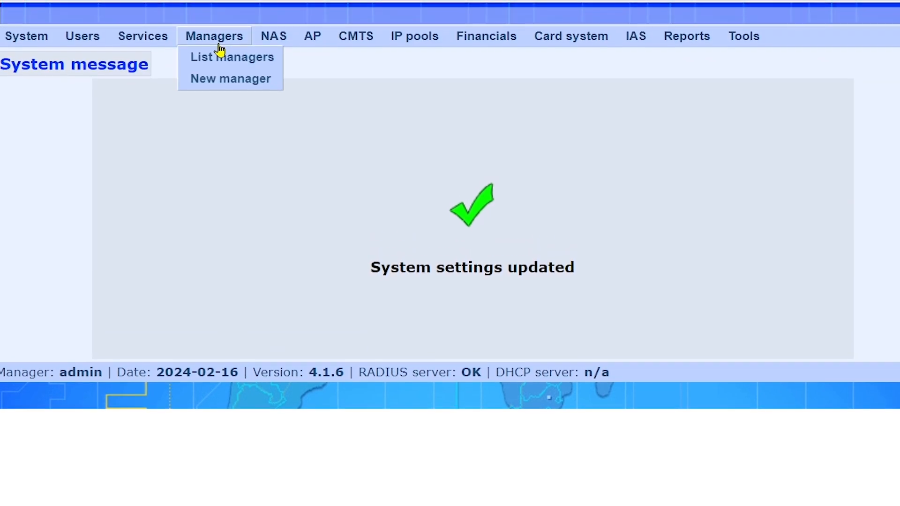
pyautogui.click(229, 68)
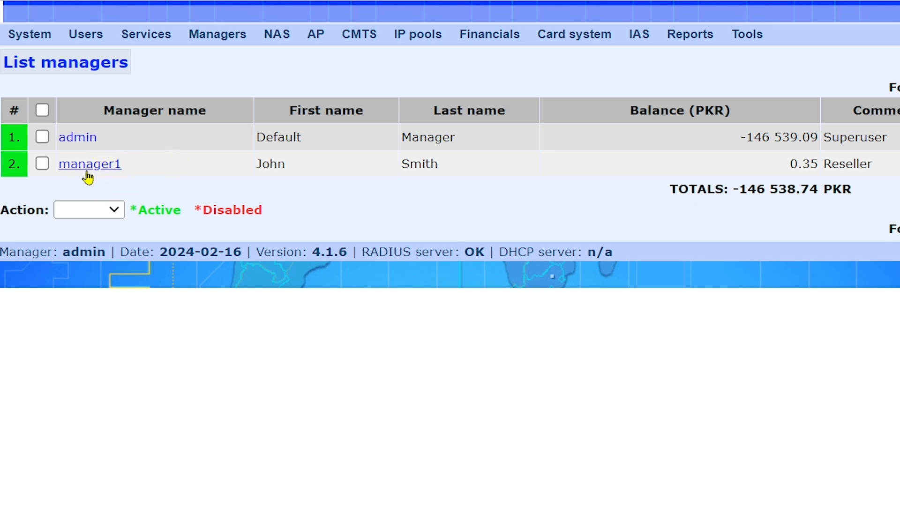
pyautogui.click(43, 164)
pyautogui.click(116, 211)
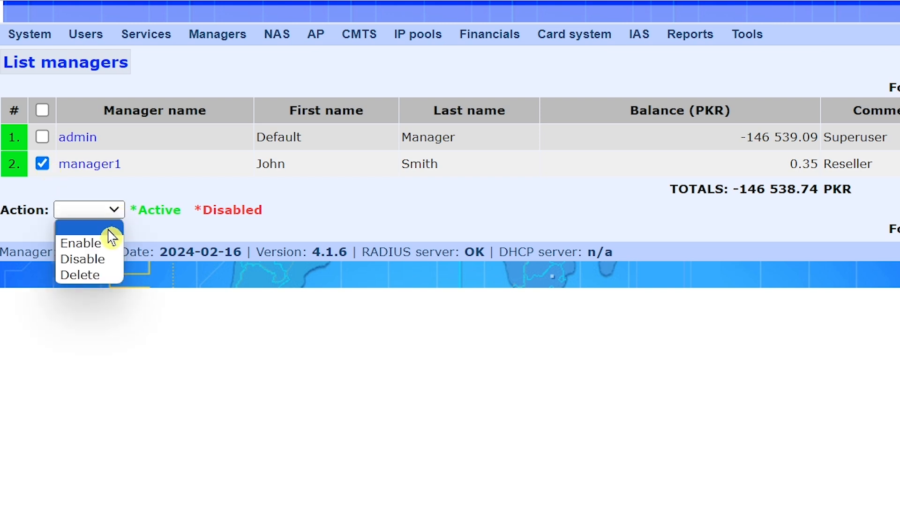
pyautogui.click(91, 277)
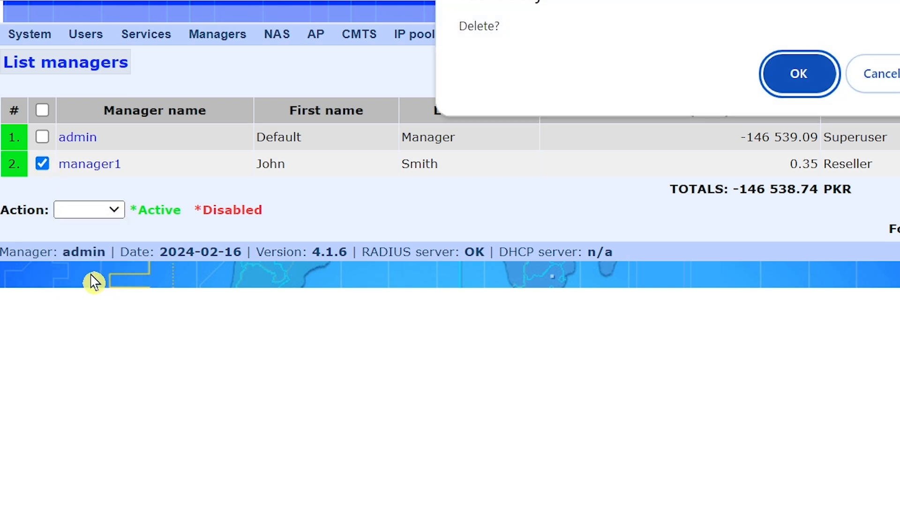
pyautogui.click(795, 77)
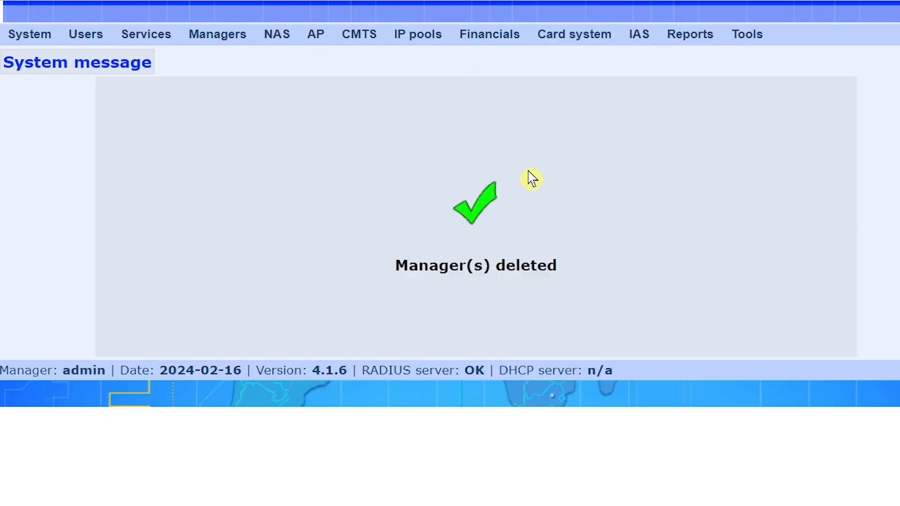
pyautogui.moveTo(214, 38)
pyautogui.click(220, 56)
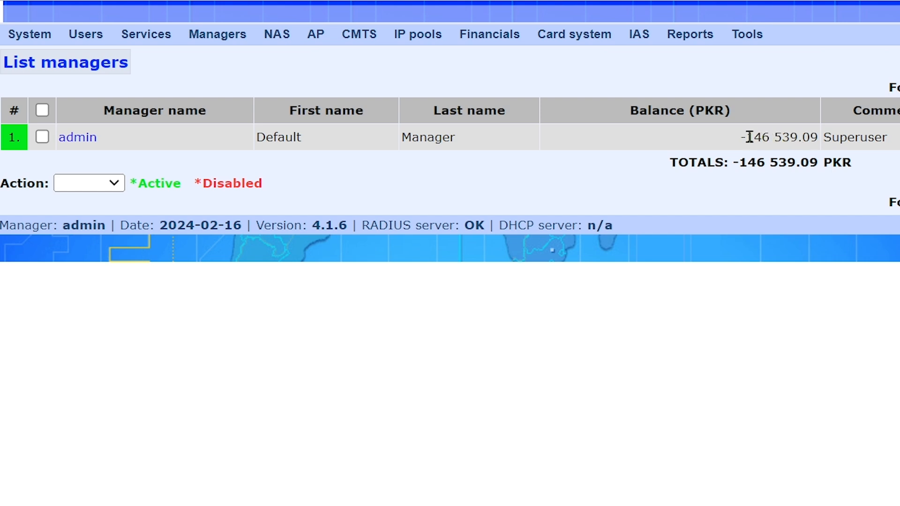
# Step: Edit the admin manager, enable Change password, and enter and confirm a new password
pyautogui.click(77, 138)
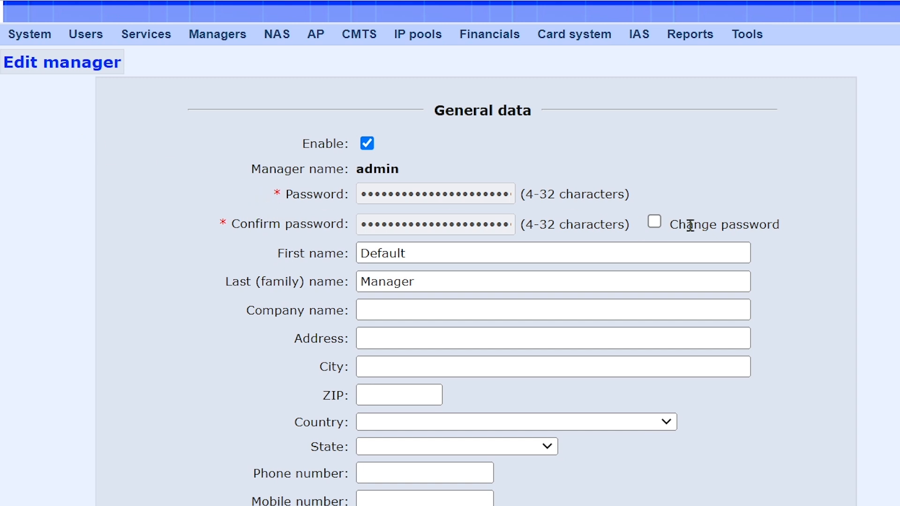
pyautogui.click(655, 222)
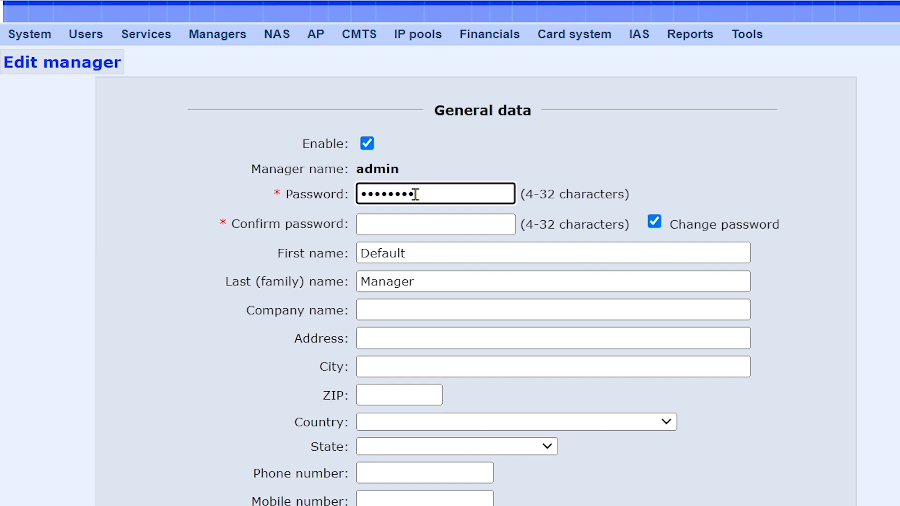
pyautogui.click(424, 226)
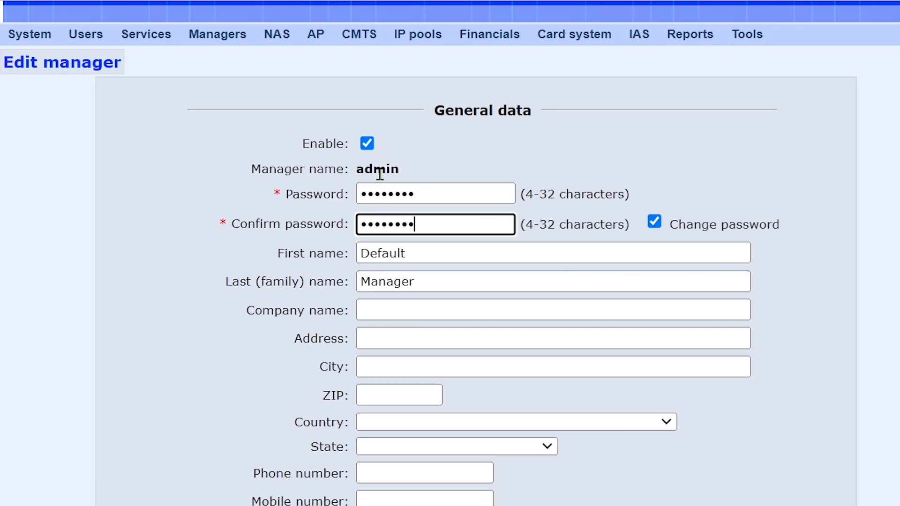
# Step: Submit a -146539.09 PKR credit for admin, confirm it, and return to List managers
pyautogui.scroll(-8, 533, 199)
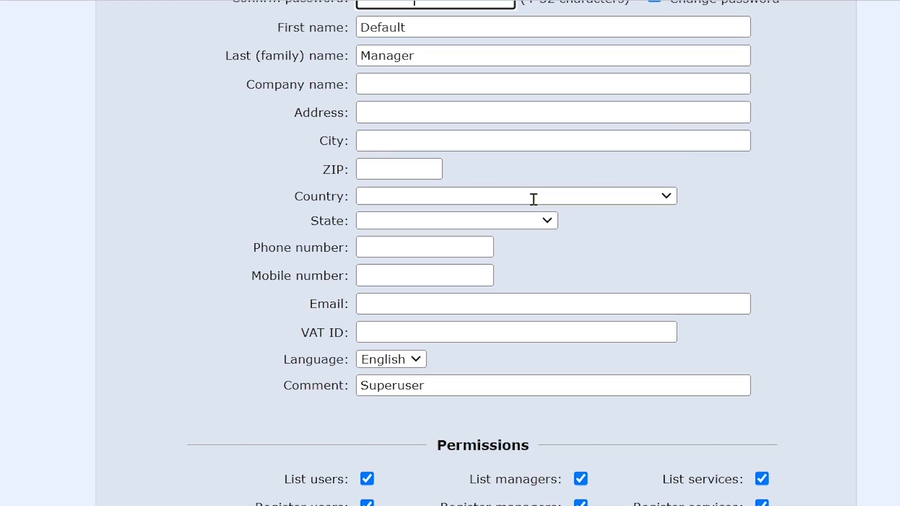
pyautogui.scroll(-10, 537, 209)
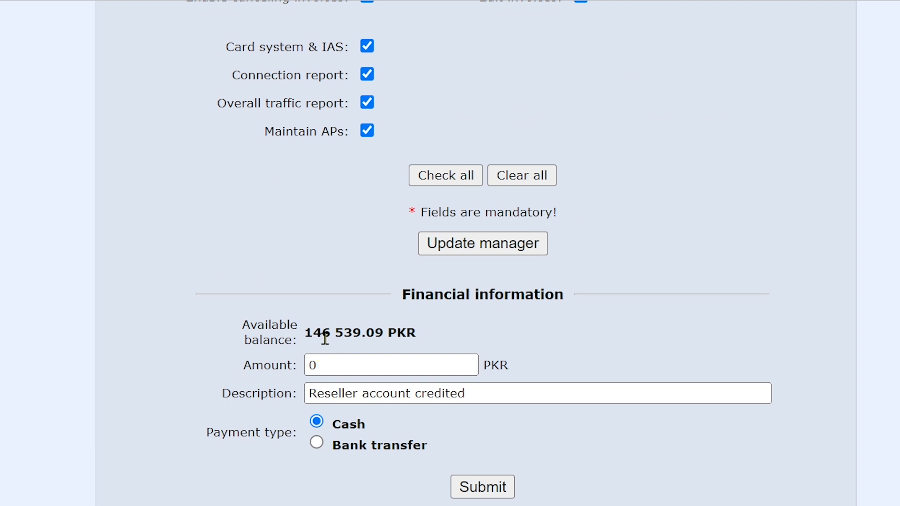
pyautogui.moveTo(336, 363); pyautogui.dragTo(270, 377)
pyautogui.write('-')
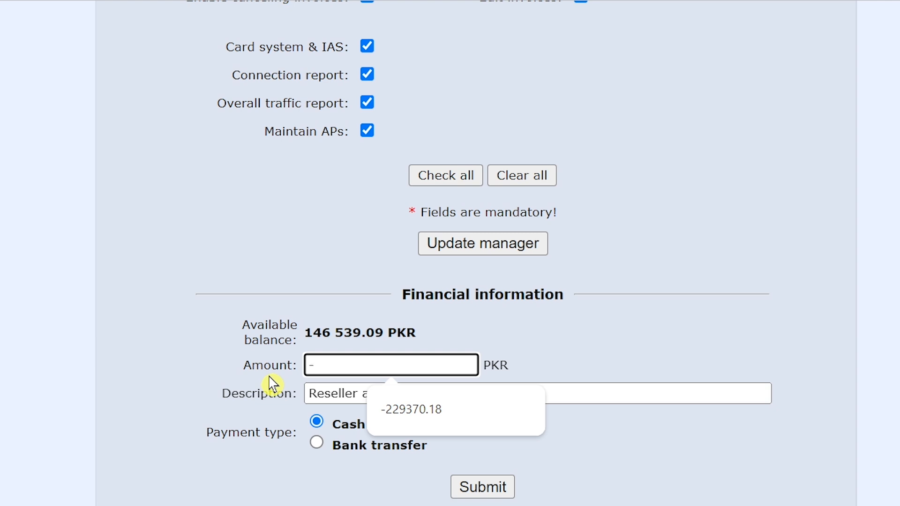
pyautogui.write('146')
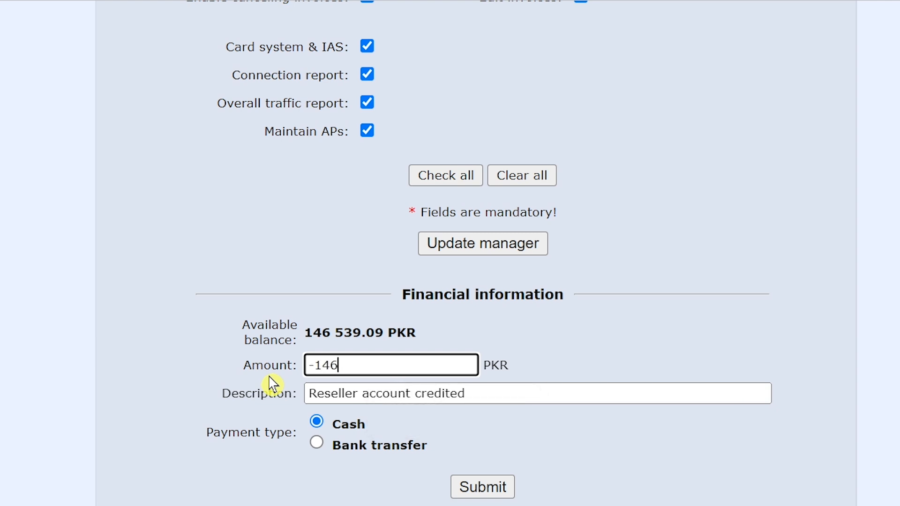
pyautogui.write('539.09')
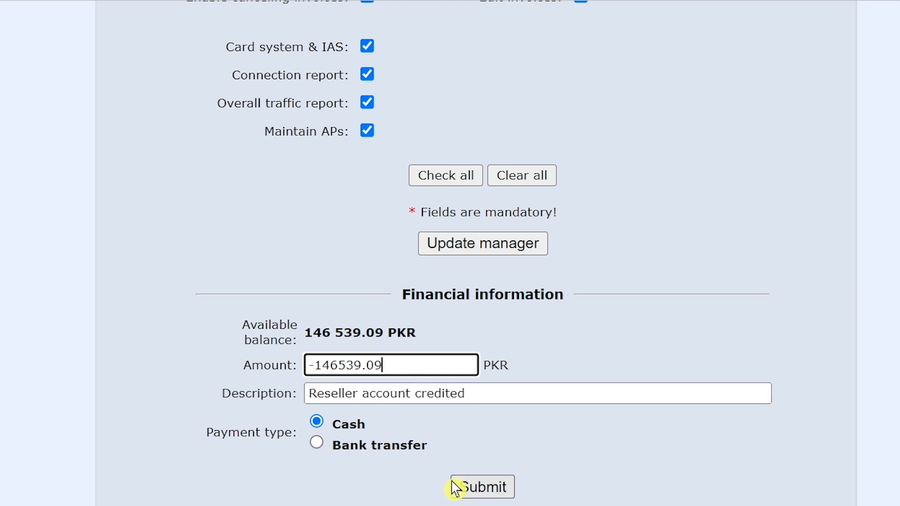
pyautogui.click(489, 497)
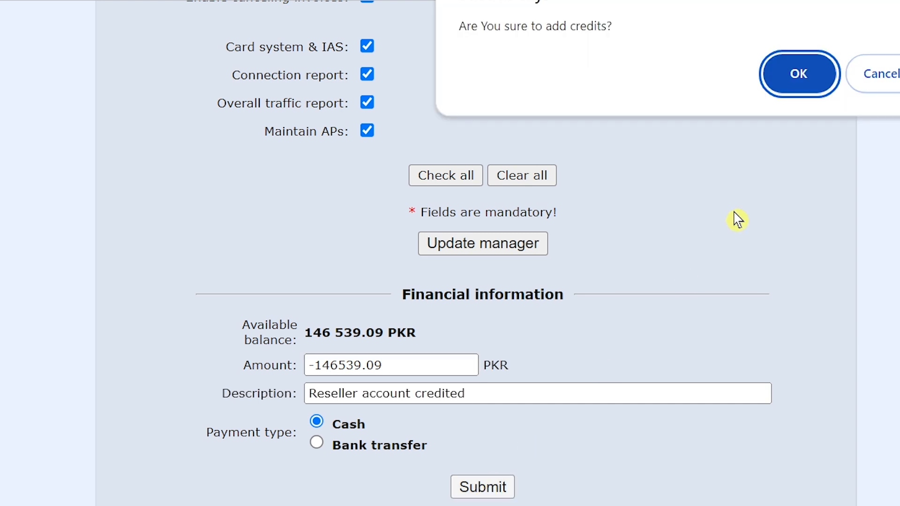
pyautogui.click(791, 85)
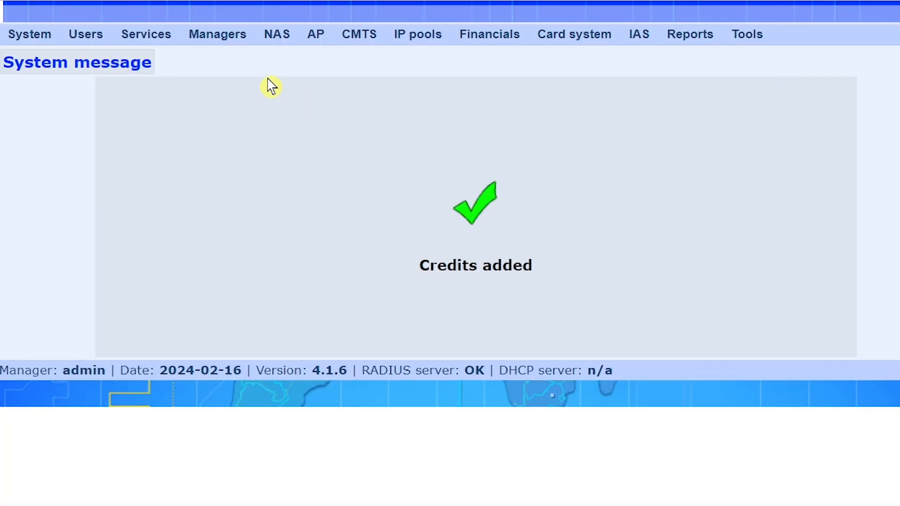
pyautogui.click(237, 57)
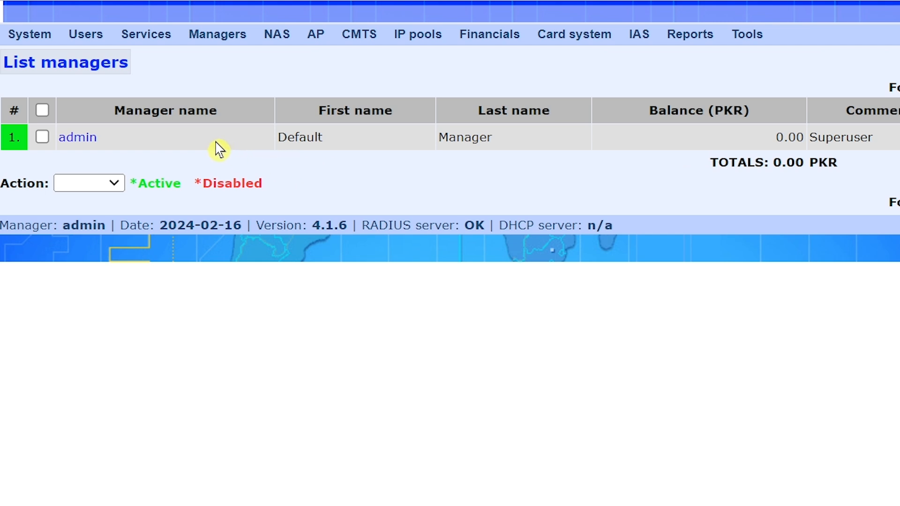
# Step: Start a new manager, fill its username from the suggestion, and enter the password
pyautogui.moveTo(221, 46)
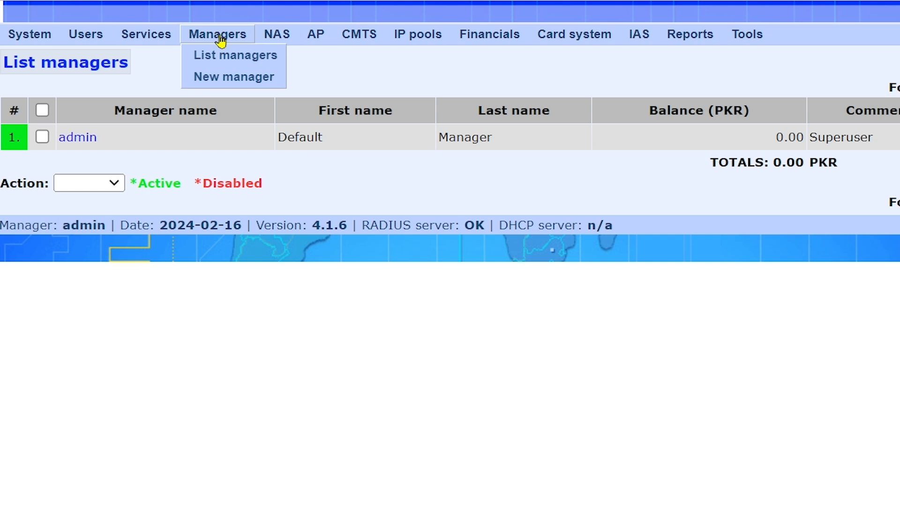
pyautogui.click(230, 78)
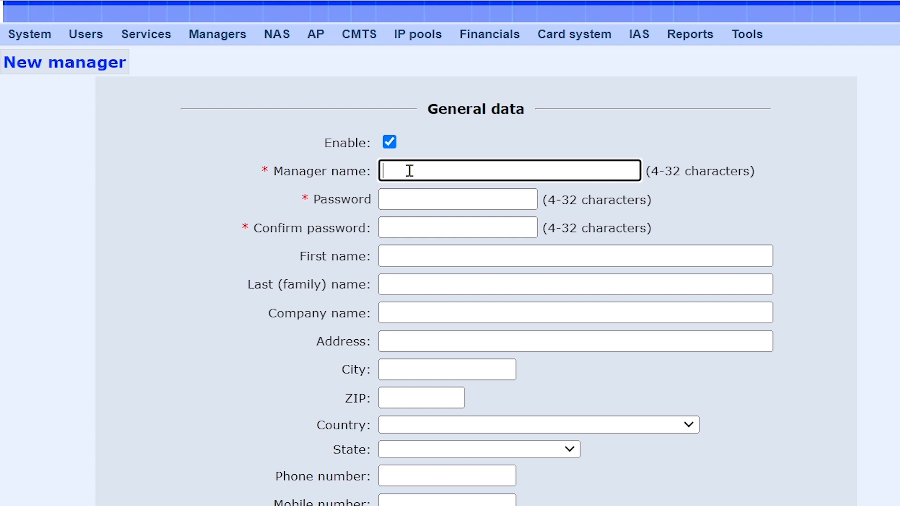
pyautogui.write('s')
pyautogui.click(552, 218)
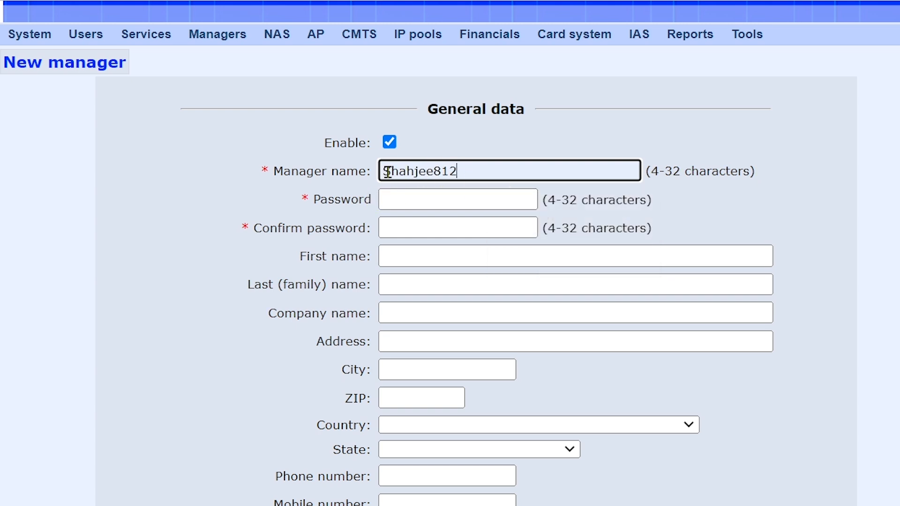
pyautogui.click(410, 200)
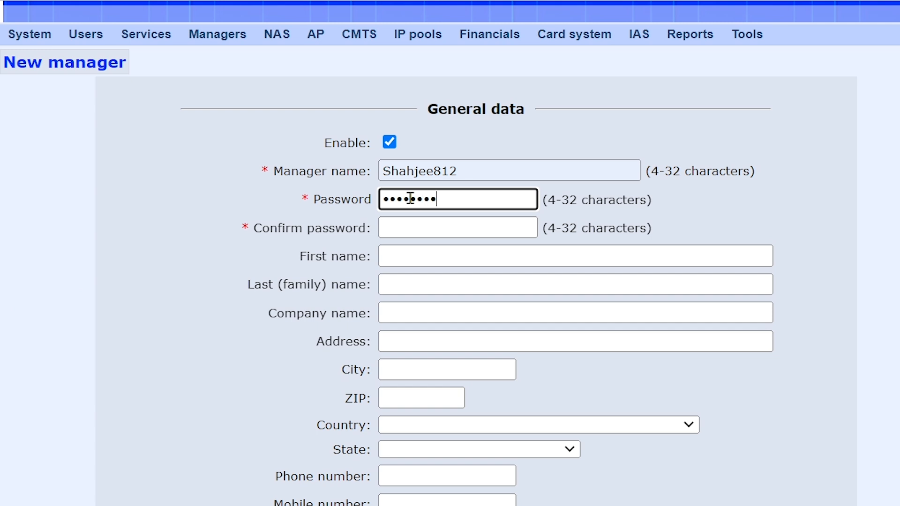
pyautogui.click(418, 224)
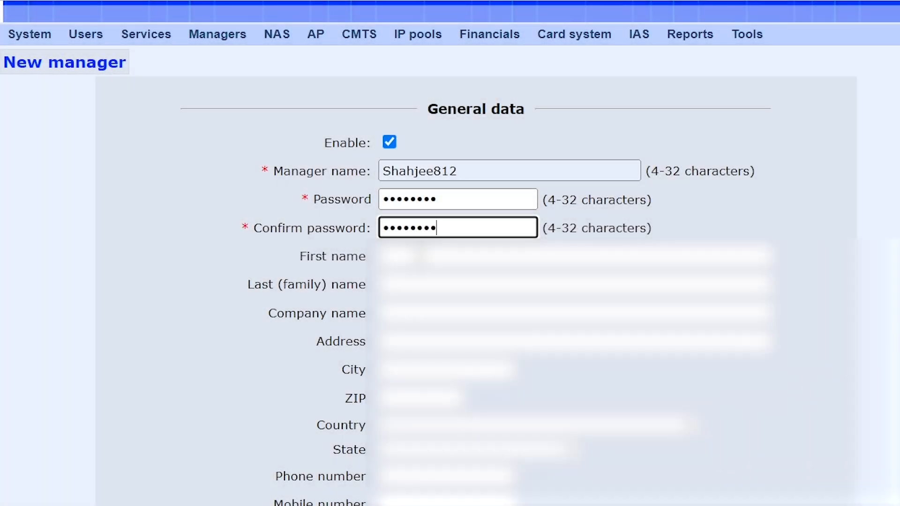
# Step: Autofill the new manager's name, company, address, country, phone and e-mail from saved details
pyautogui.click(424, 256)
pyautogui.click(543, 297)
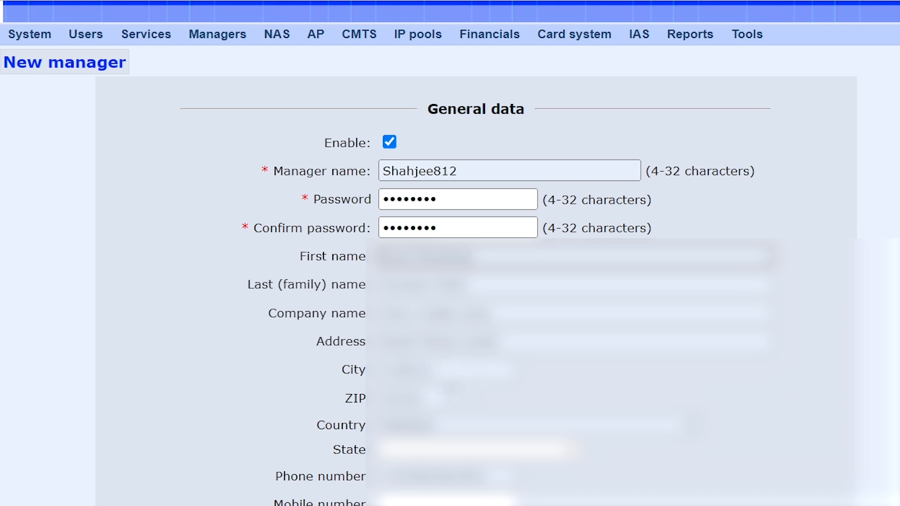
pyautogui.scroll(-5, 521, 371)
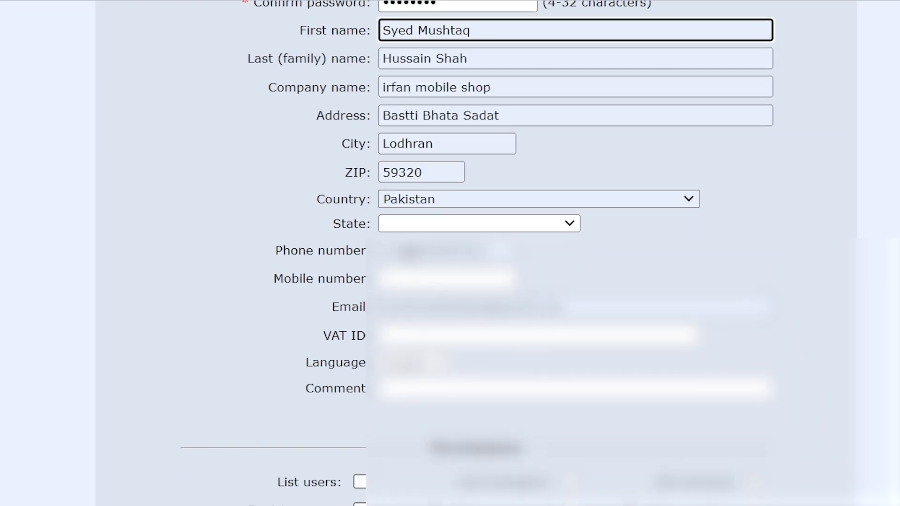
pyautogui.click(415, 250)
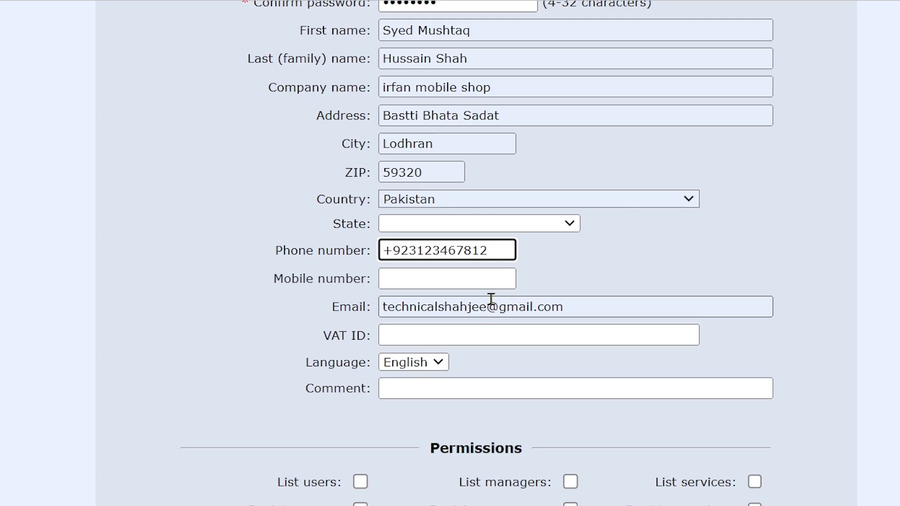
pyautogui.scroll(-1, 491, 298)
pyautogui.scroll(-2, 490, 298)
pyautogui.scroll(-3, 492, 305)
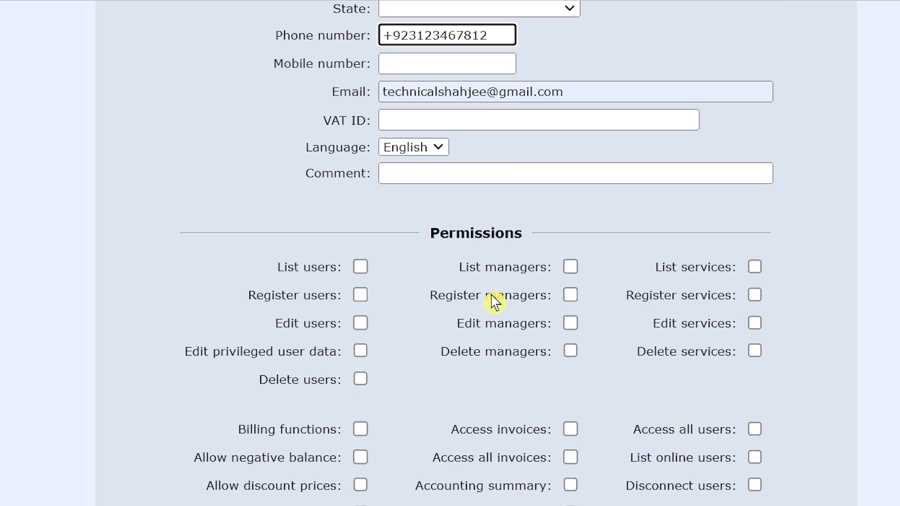
pyautogui.scroll(-2, 488, 288)
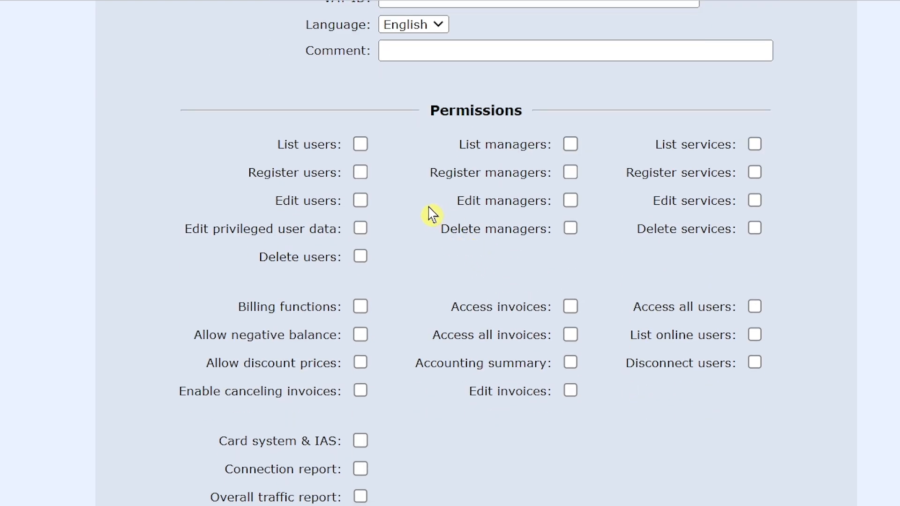
# Step: Grant list, register and edit rights for users and managers, plus list and register services
pyautogui.click(362, 146)
pyautogui.click(362, 174)
pyautogui.click(362, 202)
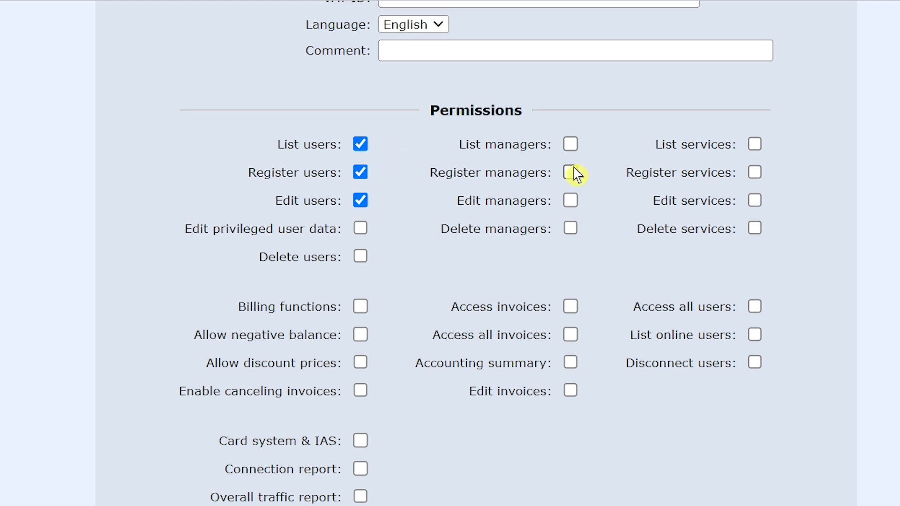
pyautogui.click(571, 145)
pyautogui.click(570, 172)
pyautogui.click(571, 201)
pyautogui.click(755, 146)
pyautogui.click(753, 175)
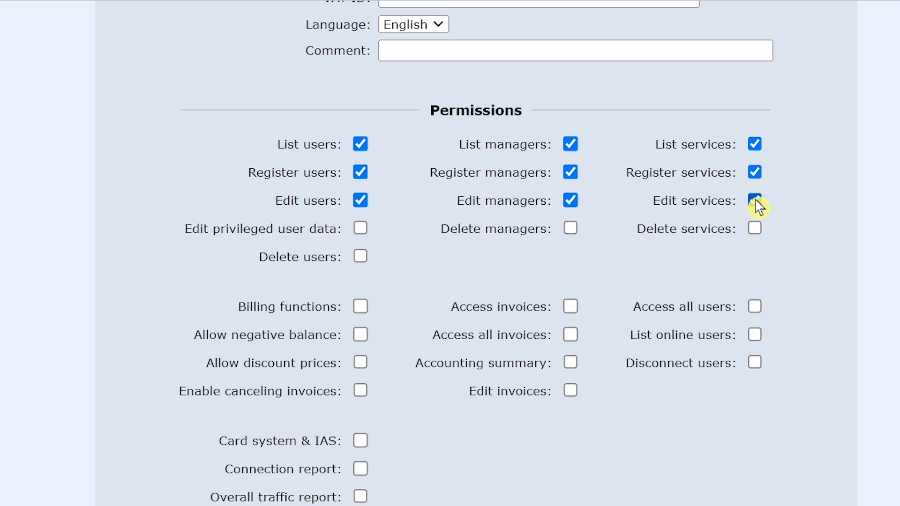
# Step: Grant billing, connection and traffic reports, invoices, accounting summary, all users and online users, leaving Delete users off
pyautogui.click(361, 306)
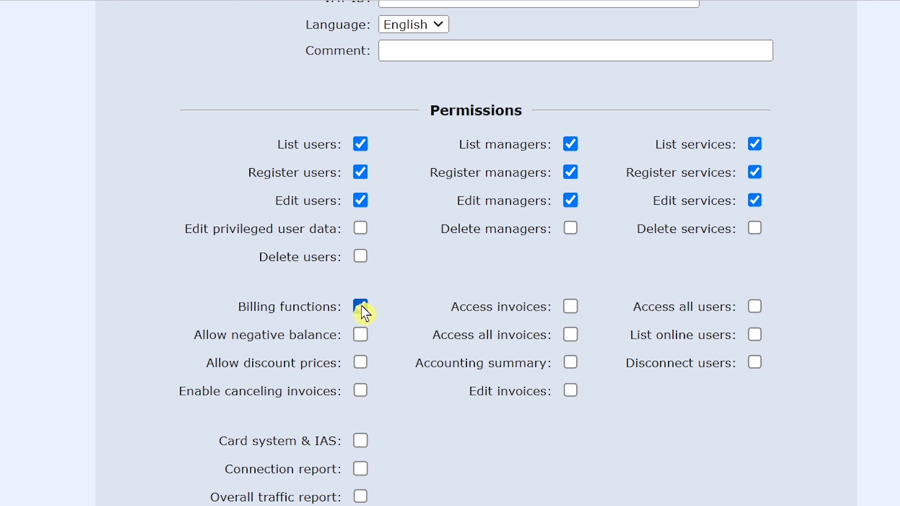
pyautogui.click(363, 470)
pyautogui.click(362, 498)
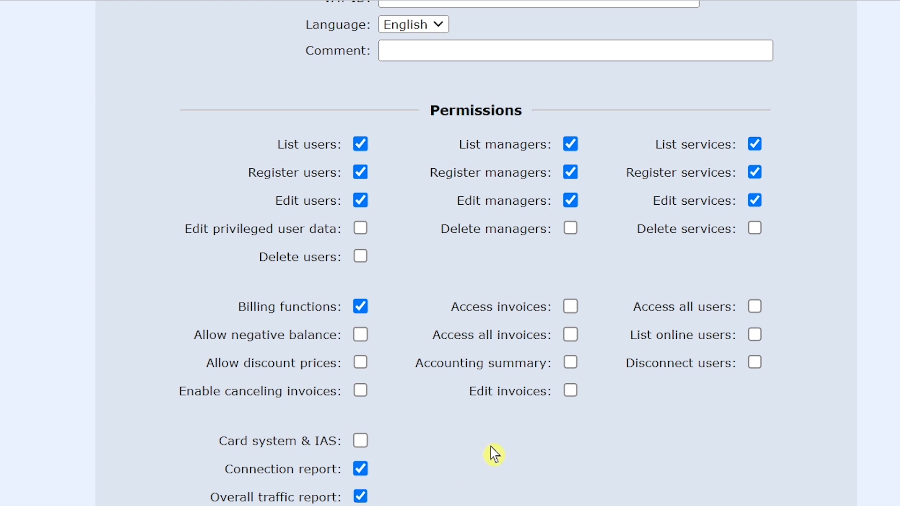
pyautogui.click(572, 314)
pyautogui.click(572, 336)
pyautogui.click(571, 363)
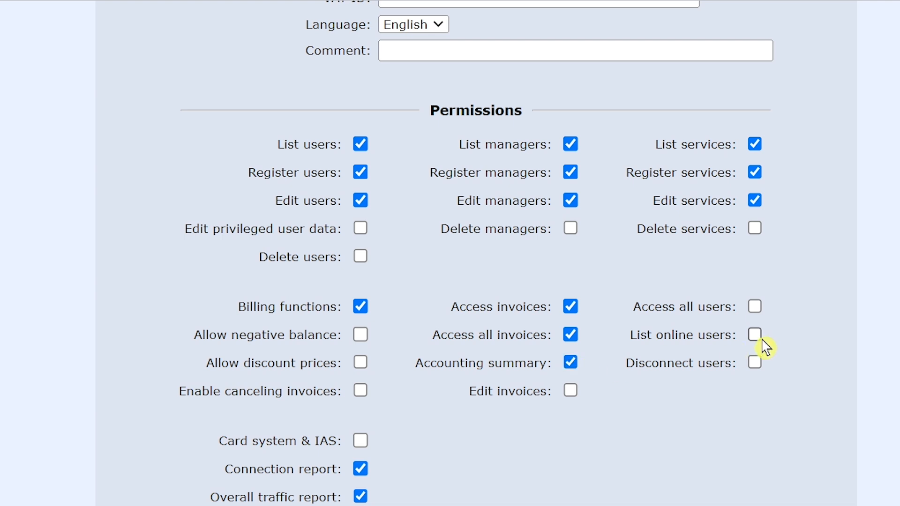
pyautogui.click(755, 308)
pyautogui.click(755, 337)
pyautogui.click(361, 258)
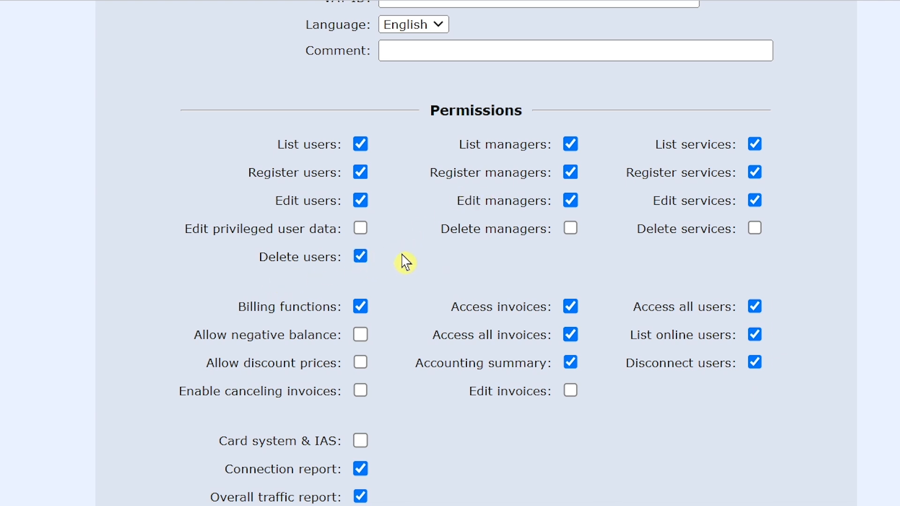
pyautogui.click(362, 259)
# Step: Register the new manager and dismiss the browser's save-address prompt
pyautogui.scroll(-5, 485, 290)
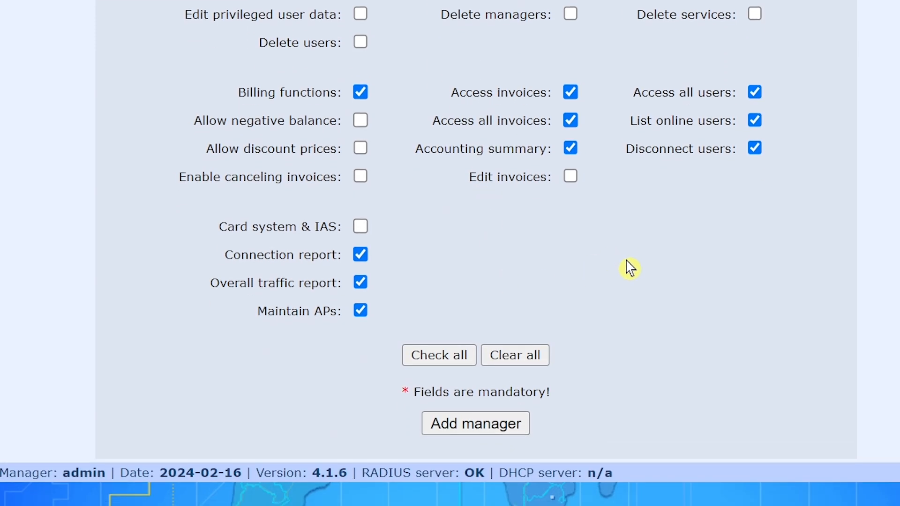
pyautogui.click(482, 432)
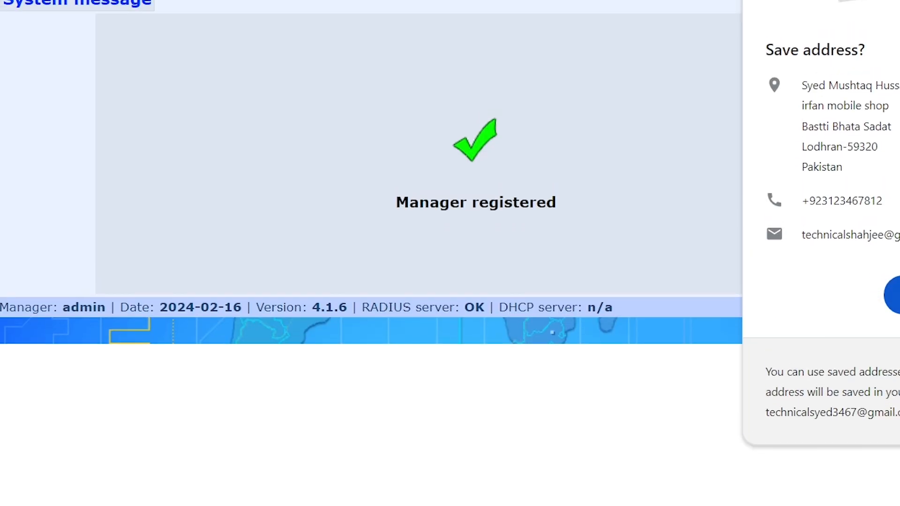
pyautogui.click(895, 267)
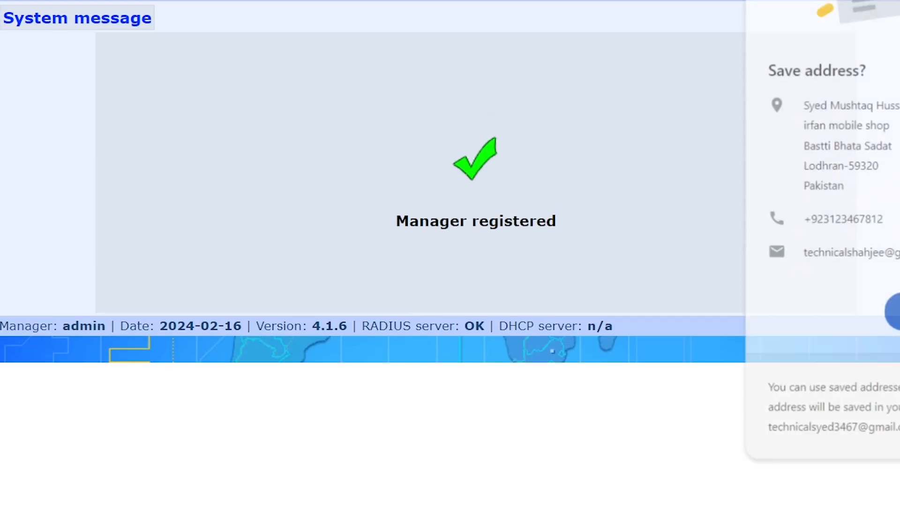
# Step: Submit a 5000 PKR cash credit for the new manager under Financial information and confirm it
pyautogui.moveTo(199, 7)
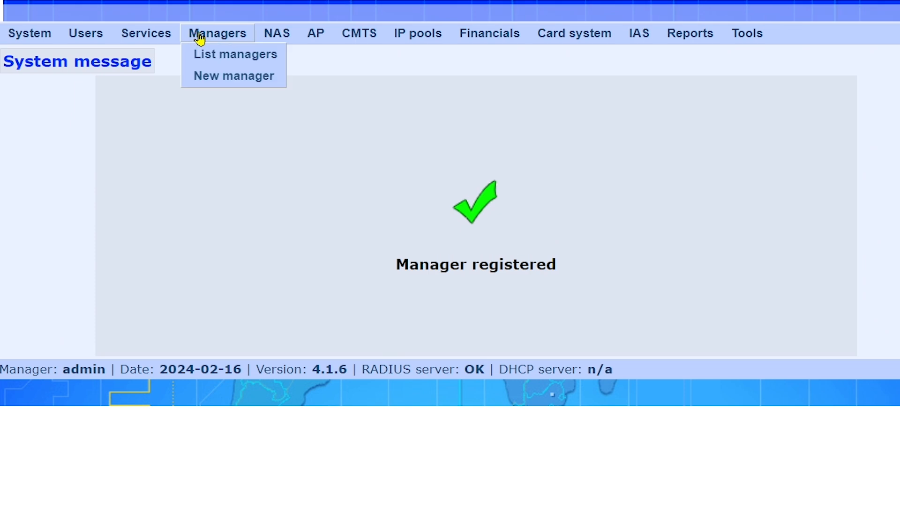
pyautogui.click(228, 61)
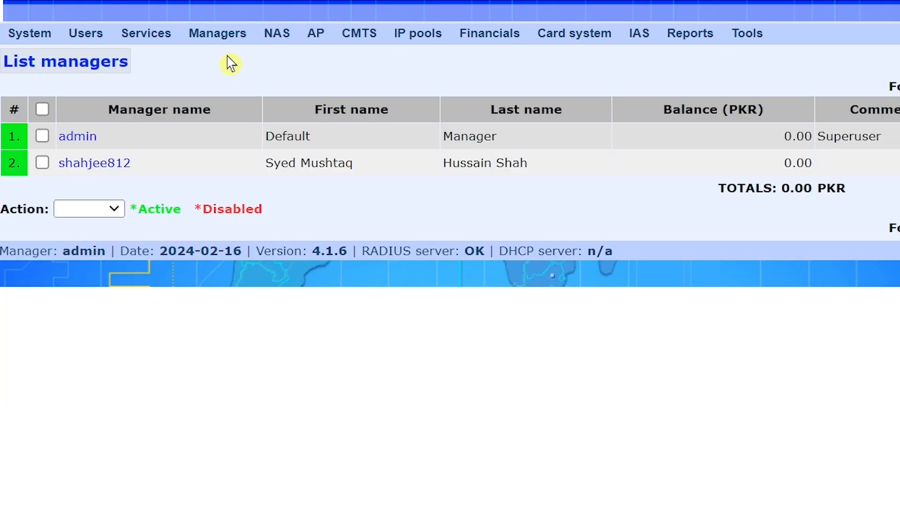
pyautogui.click(116, 170)
pyautogui.scroll(-15, 291, 237)
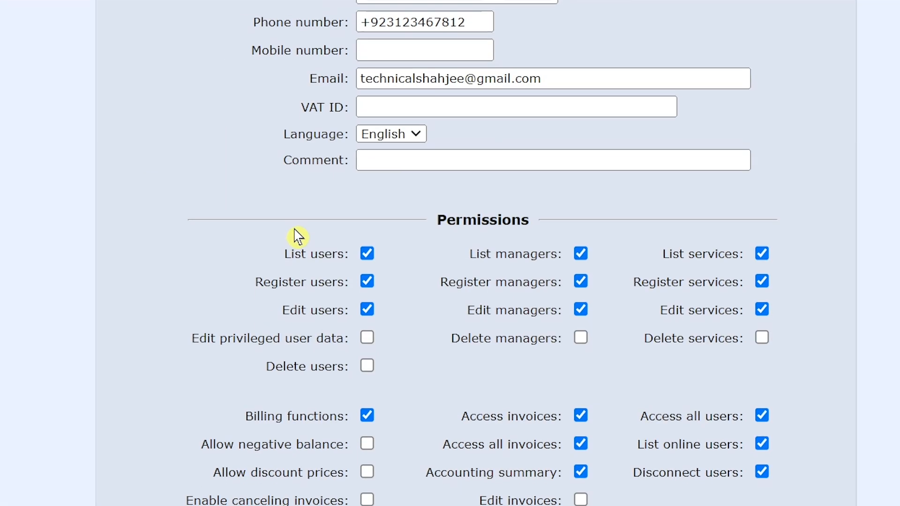
pyautogui.scroll(-4, 296, 233)
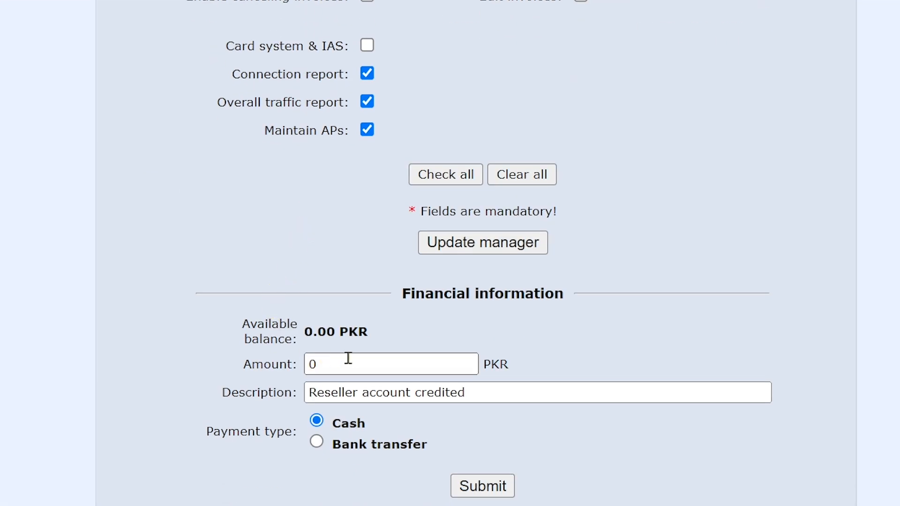
pyautogui.click(243, 377)
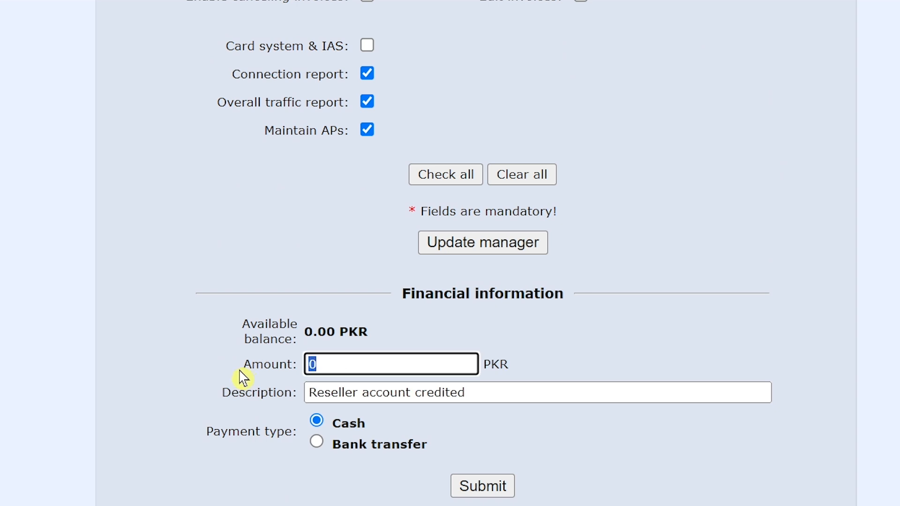
pyautogui.write('5000')
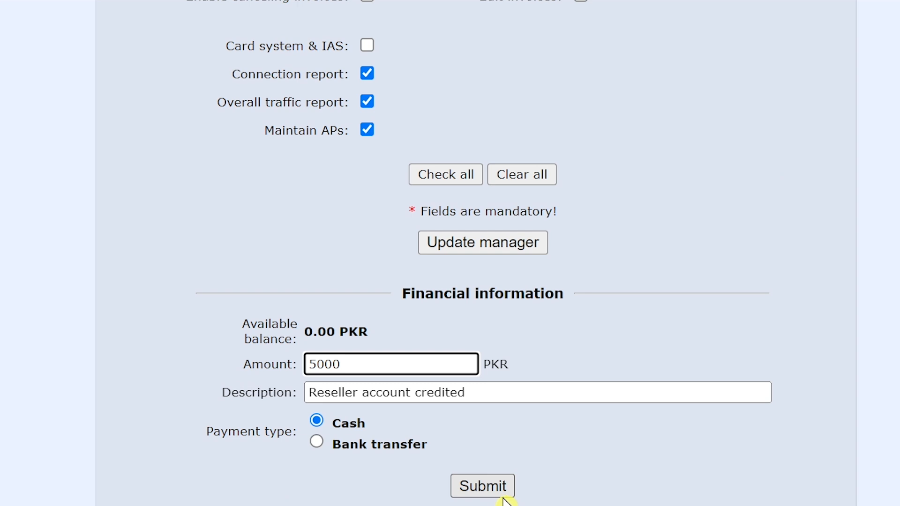
pyautogui.click(489, 496)
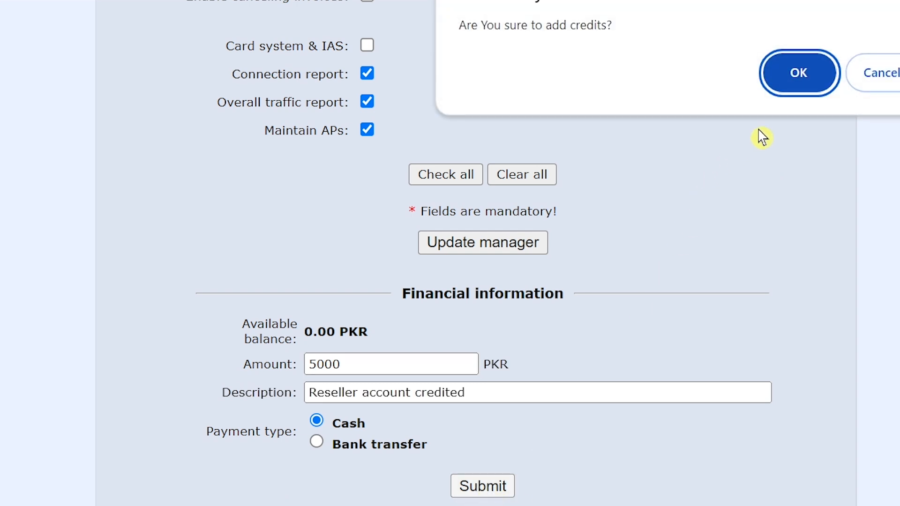
pyautogui.click(793, 85)
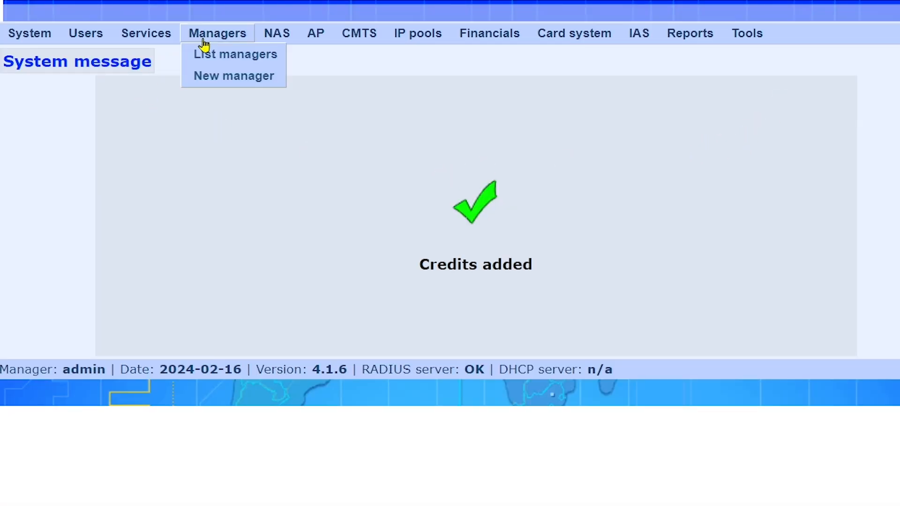
# Step: Return to List managers and highlight the new manager's 5 000.00 PKR balance
pyautogui.click(209, 56)
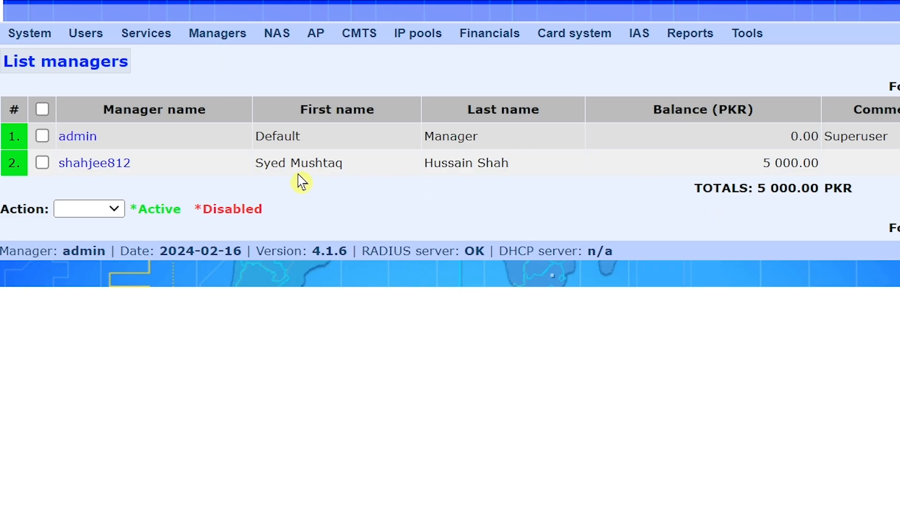
pyautogui.moveTo(763, 163); pyautogui.dragTo(819, 163)
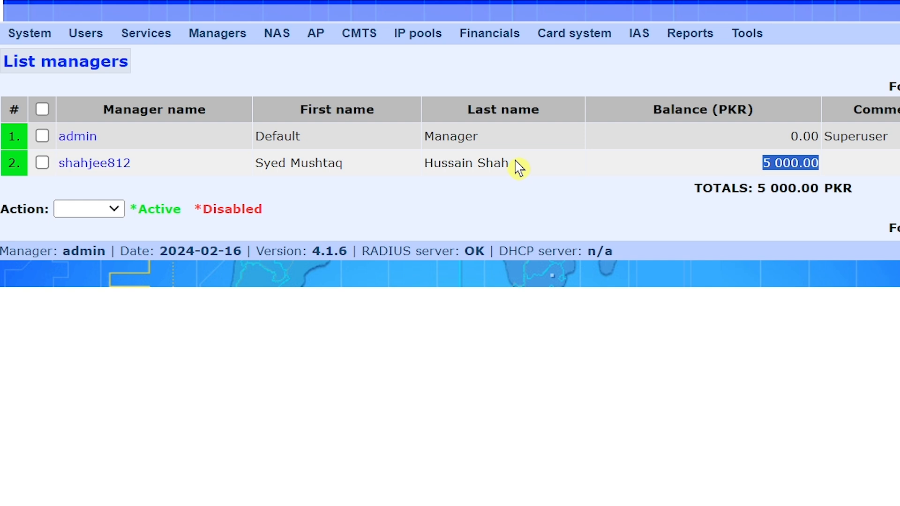
# Step: Open List services, select every service, and disable them all
pyautogui.click(147, 41)
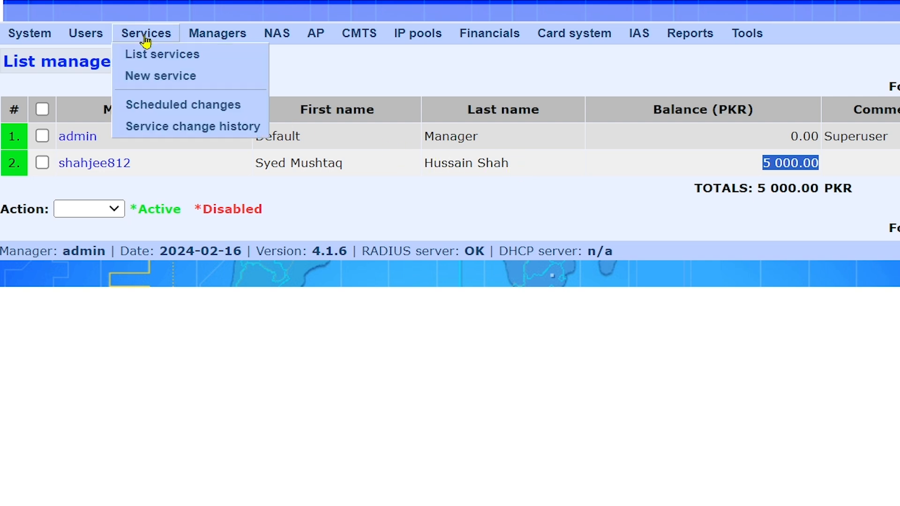
pyautogui.click(153, 55)
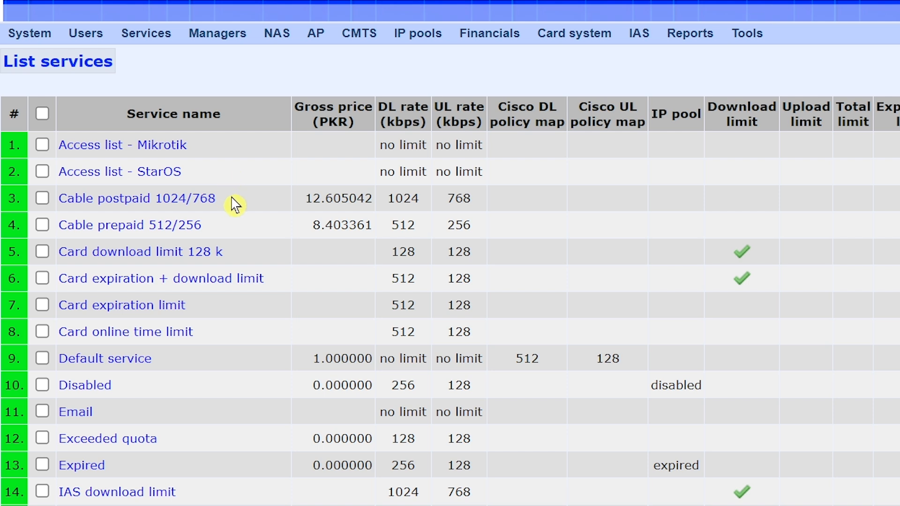
pyautogui.click(43, 114)
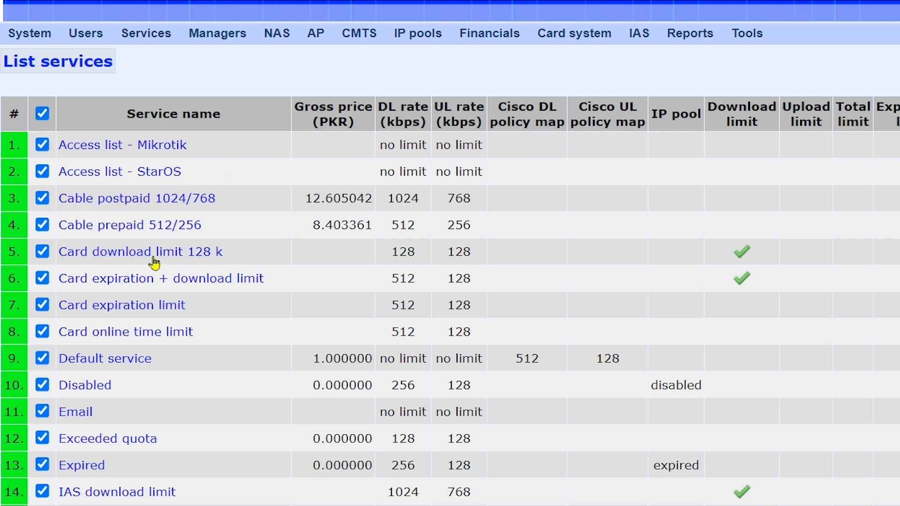
pyautogui.scroll(-8, 297, 253)
pyautogui.scroll(-1, 279, 236)
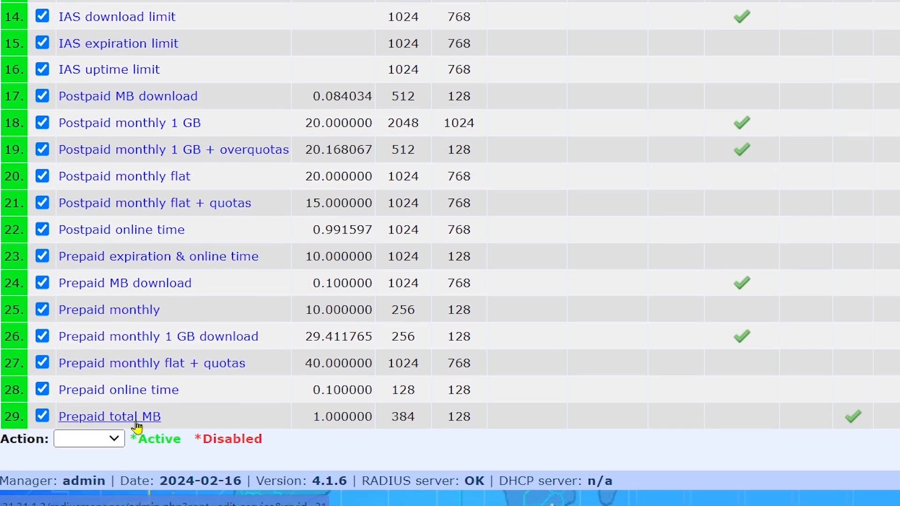
pyautogui.click(113, 430)
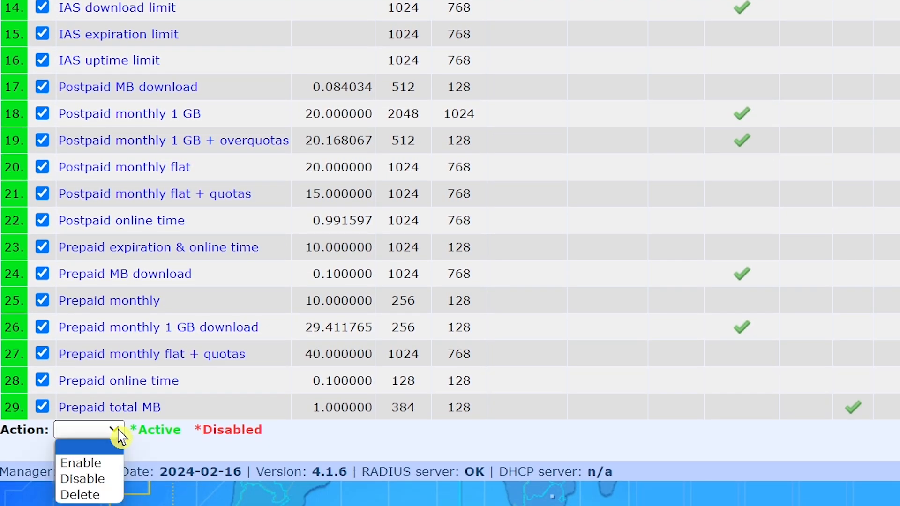
pyautogui.click(98, 480)
pyautogui.click(795, 1)
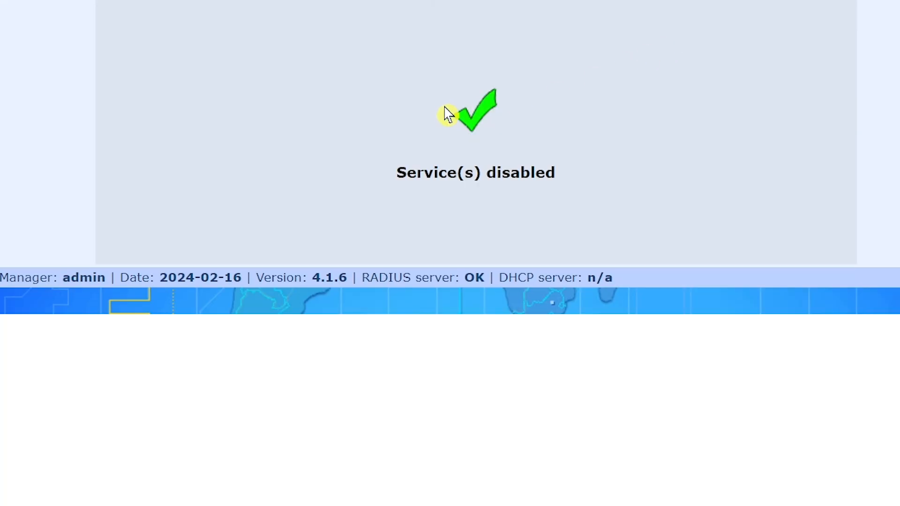
# Step: Reload the List services page to view the service catalogue
pyautogui.scroll(2, 234, 70)
pyautogui.moveTo(154, 21)
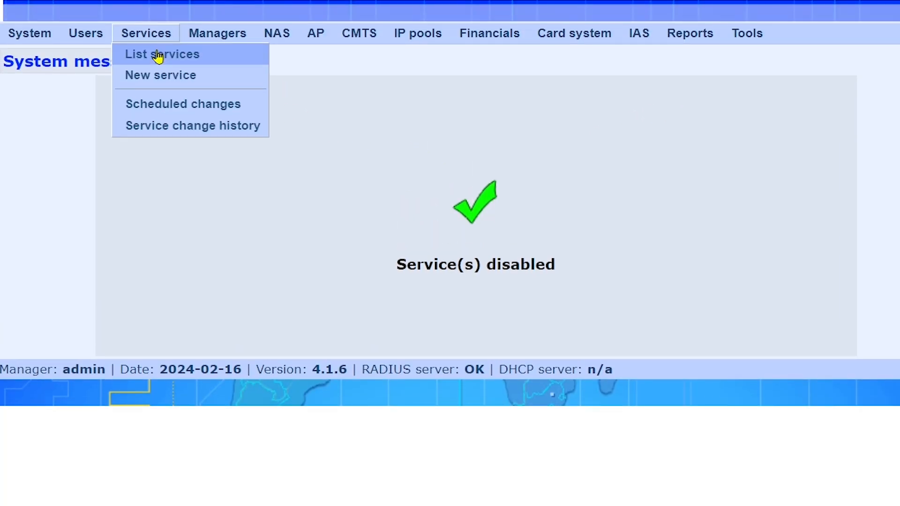
pyautogui.click(159, 55)
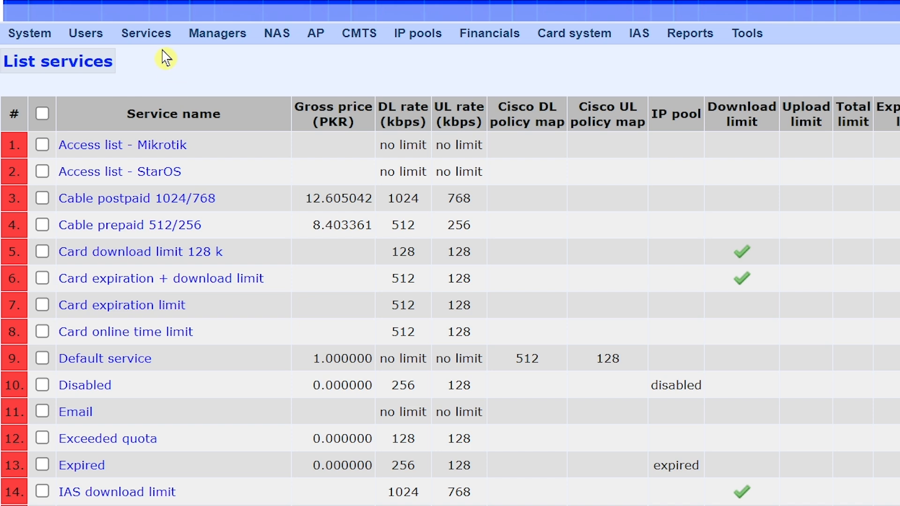
pyautogui.moveTo(150, 34)
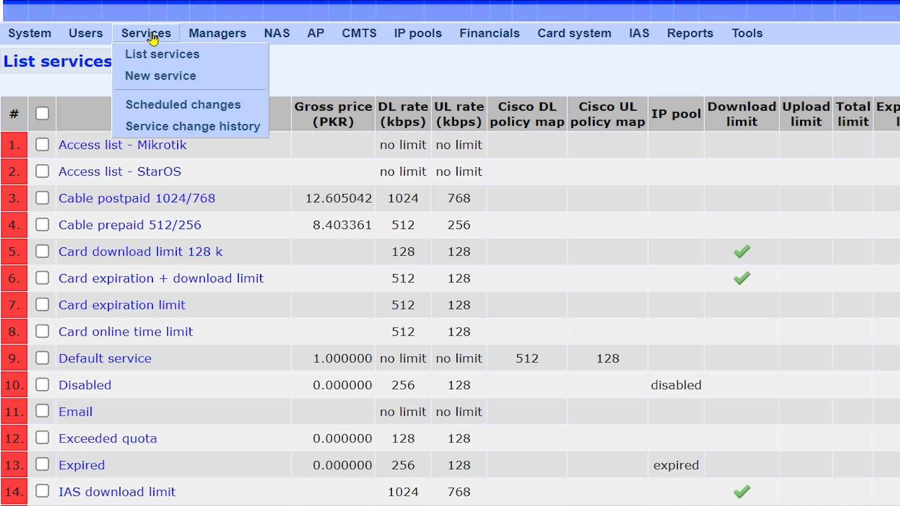
# Step: Start a new service named 2Mbps with description 2Mbps, available in UCP
pyautogui.click(179, 77)
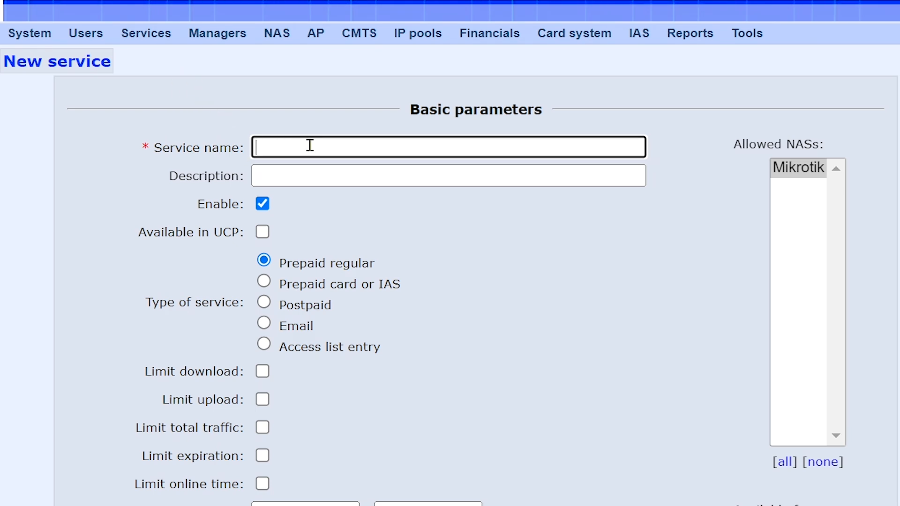
pyautogui.click(310, 145)
pyautogui.click(398, 199)
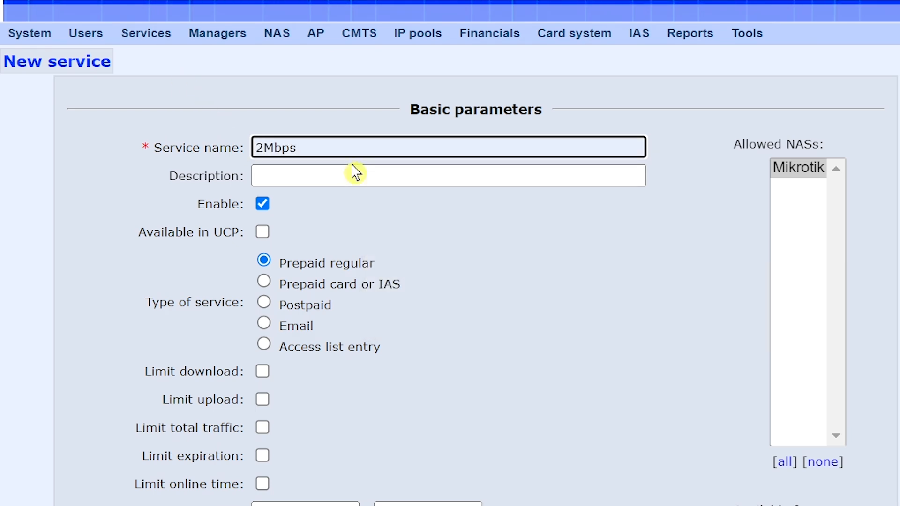
pyautogui.click(347, 173)
pyautogui.click(398, 223)
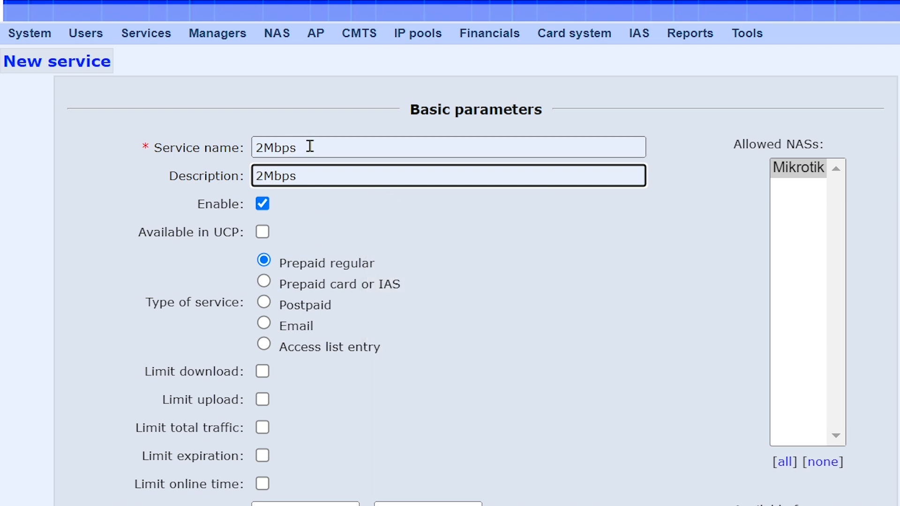
pyautogui.click(263, 232)
# Step: Enable Limit expiration and set the download/upload data rate to 2048/2048 kbps
pyautogui.scroll(-2, 352, 254)
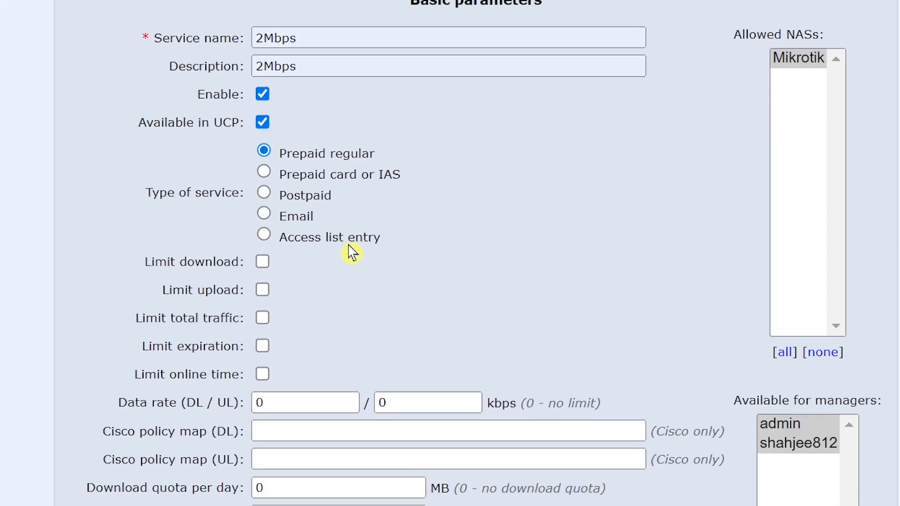
pyautogui.scroll(-2, 351, 254)
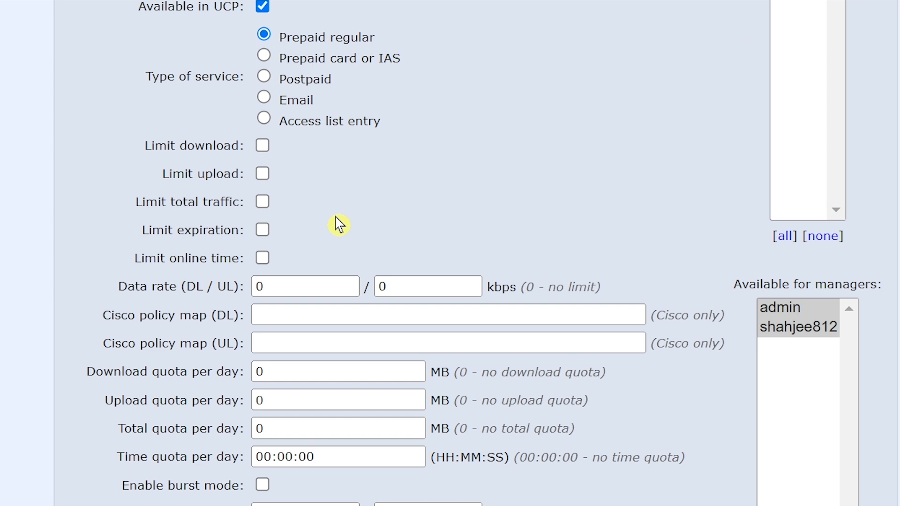
pyautogui.click(263, 230)
pyautogui.doubleClick(273, 287)
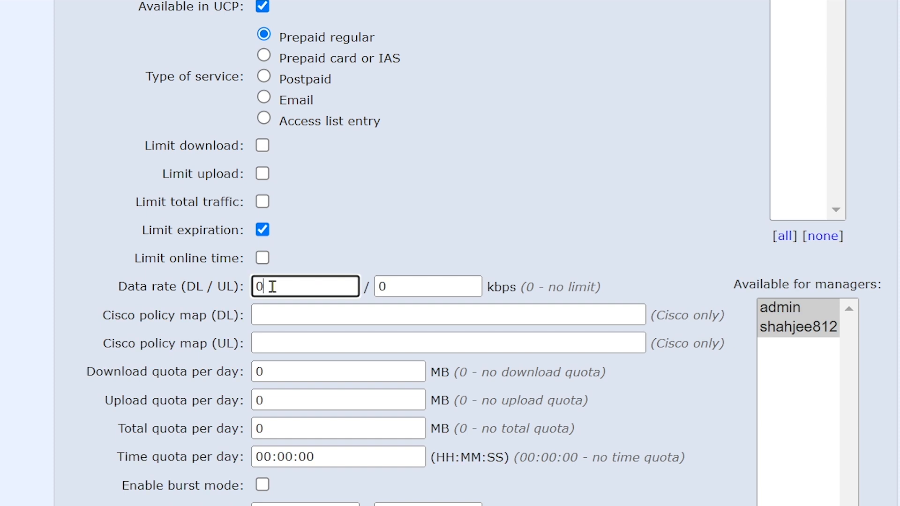
pyautogui.write('2048')
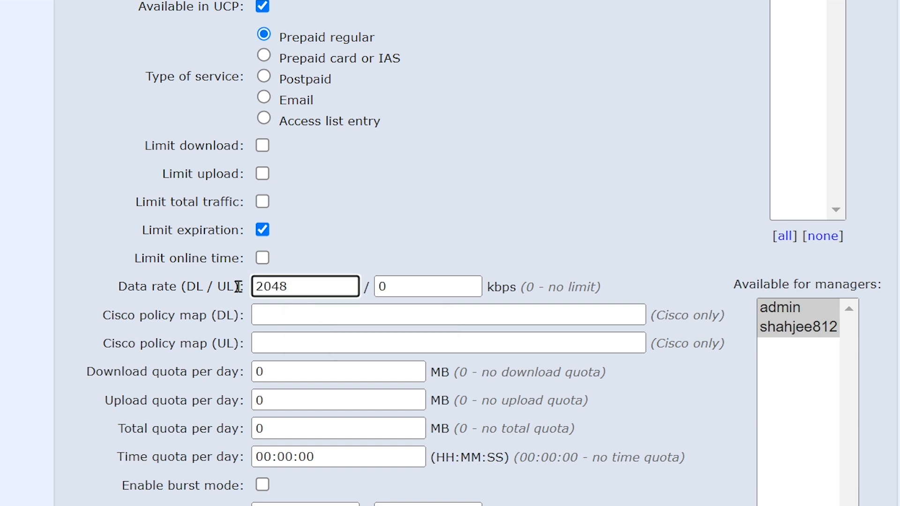
pyautogui.doubleClick(401, 287)
pyautogui.write('20')
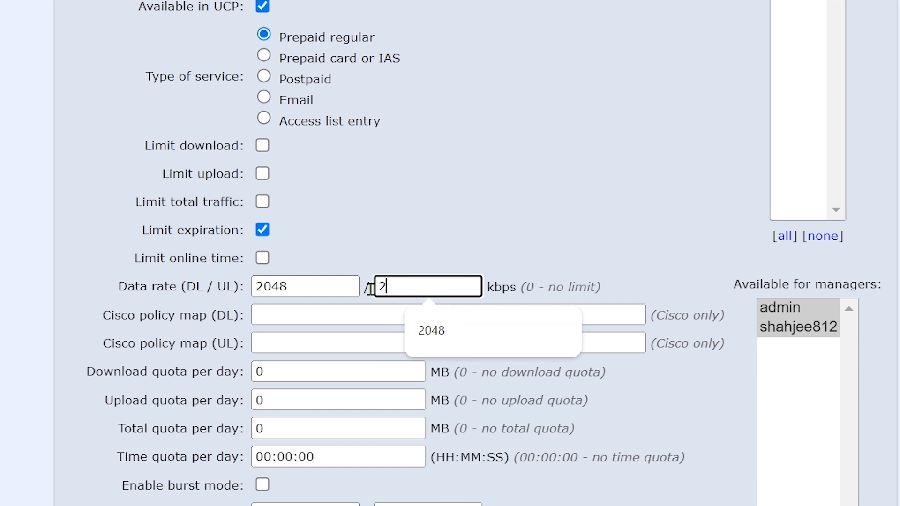
pyautogui.write('48')
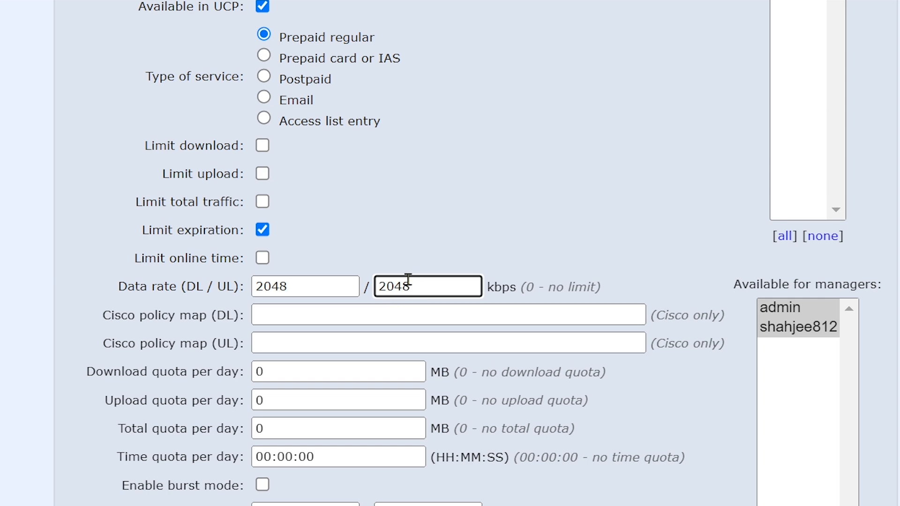
pyautogui.scroll(-5, 398, 276)
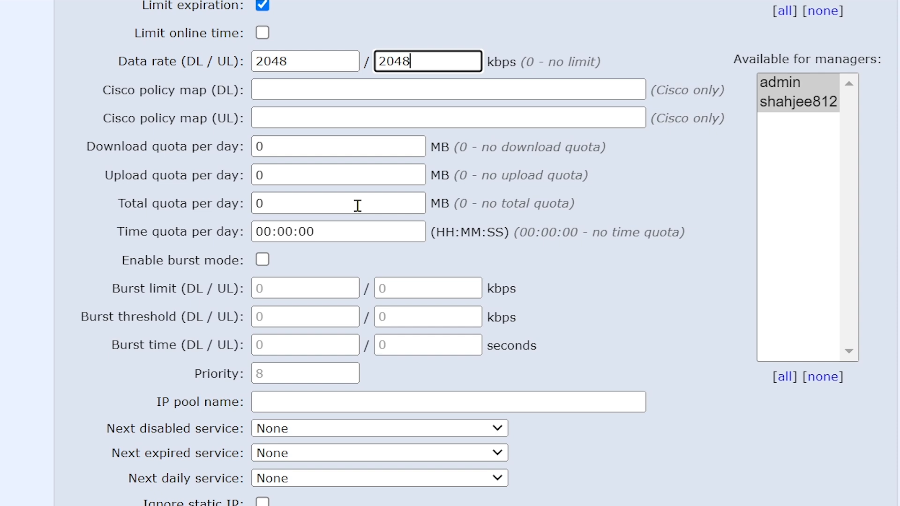
pyautogui.scroll(-5, 357, 207)
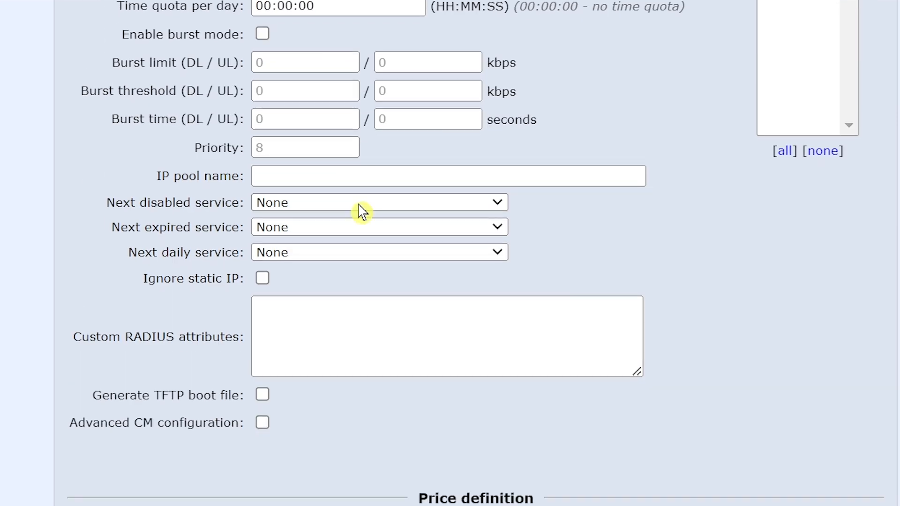
# Step: Set the 2Mbps service's net unit price to 1500 PKR
pyautogui.scroll(-5, 362, 211)
pyautogui.scroll(-2, 361, 210)
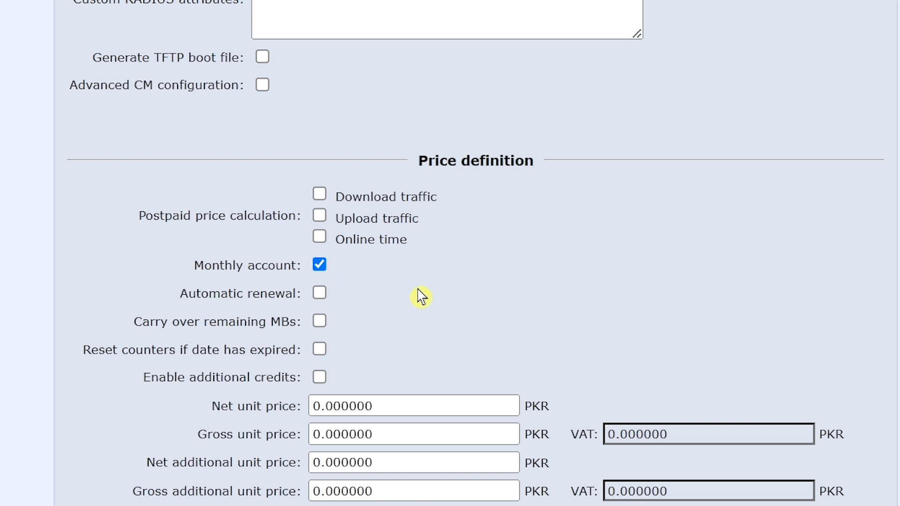
pyautogui.scroll(-2, 423, 294)
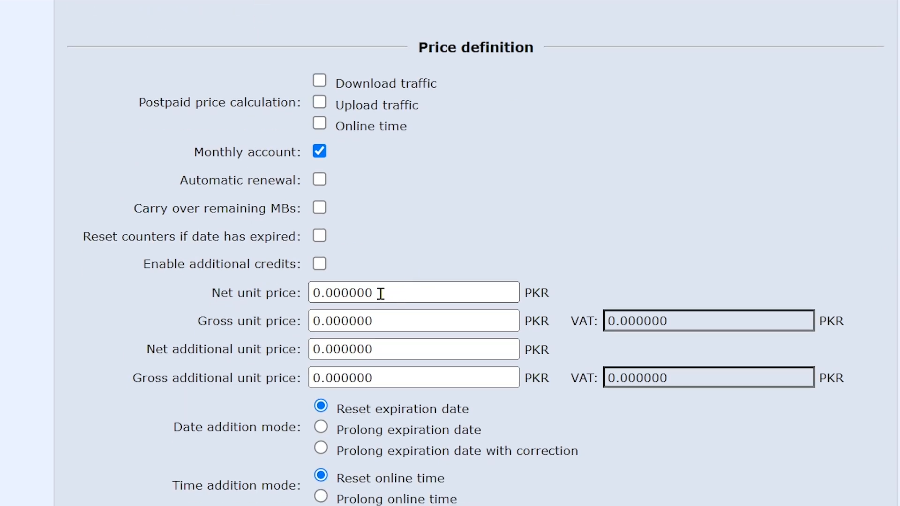
pyautogui.moveTo(381, 293); pyautogui.dragTo(297, 293)
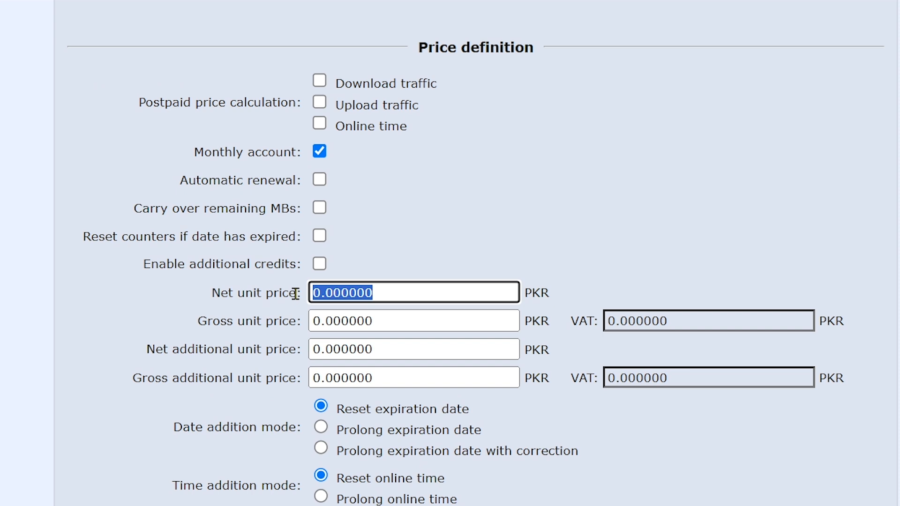
pyautogui.write('1500')
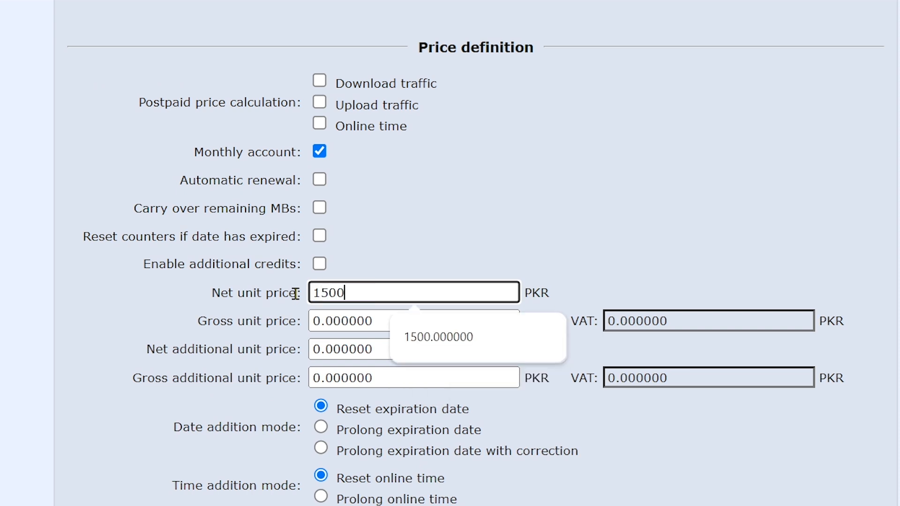
pyautogui.click(345, 321)
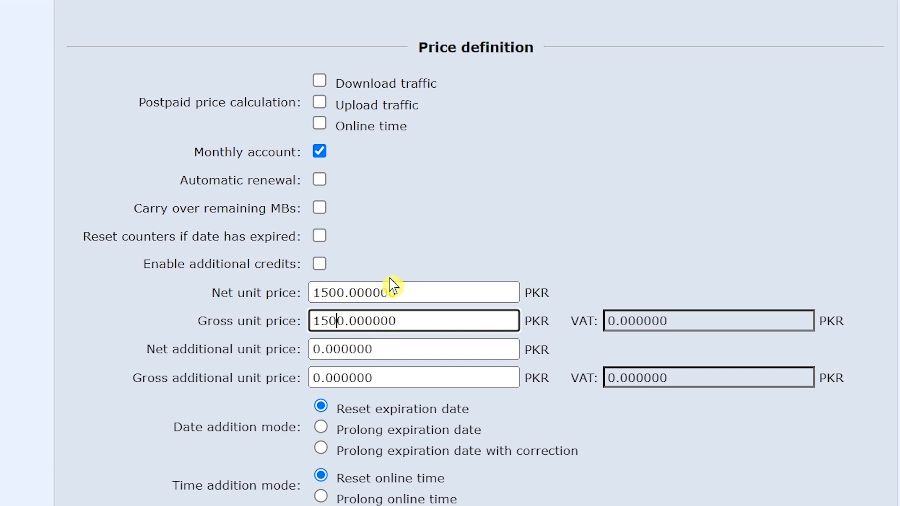
# Step: Give the service a 30-day initial expiration and store it
pyautogui.scroll(-2, 392, 284)
pyautogui.scroll(-4, 389, 269)
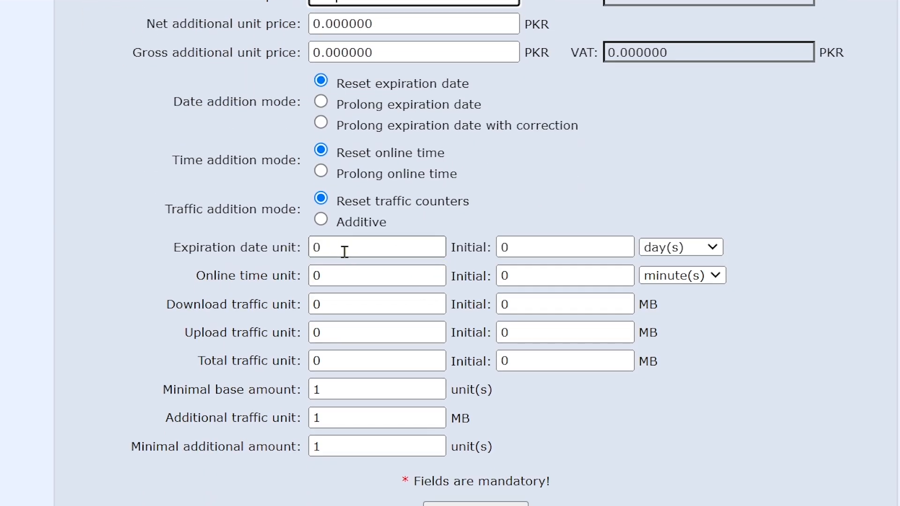
pyautogui.doubleClick(500, 248)
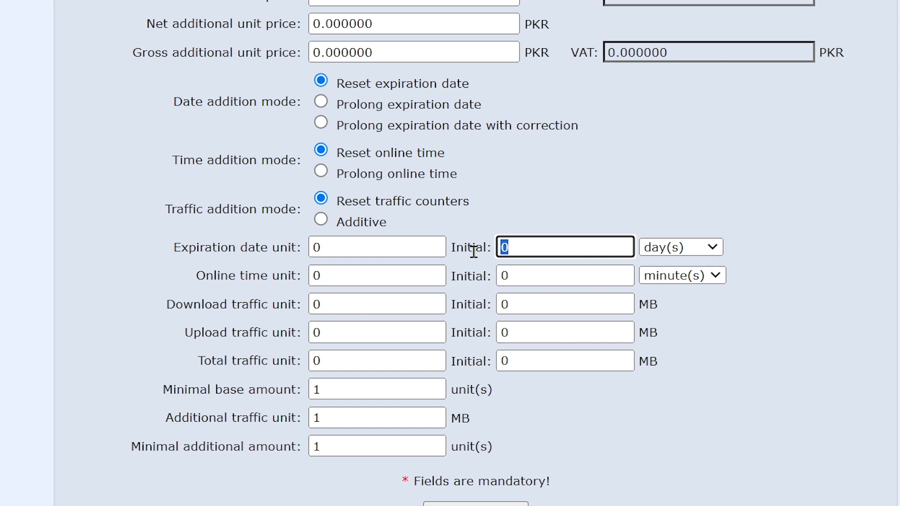
pyautogui.write('30')
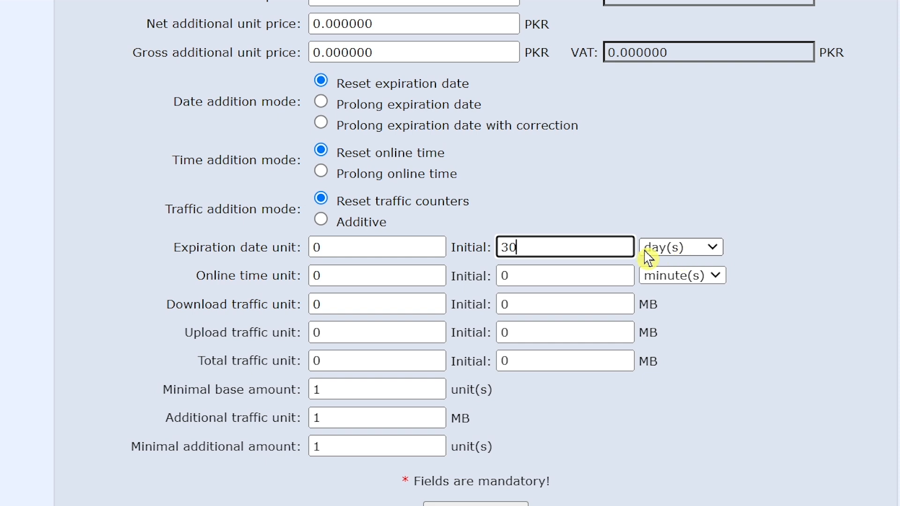
pyautogui.click(675, 252)
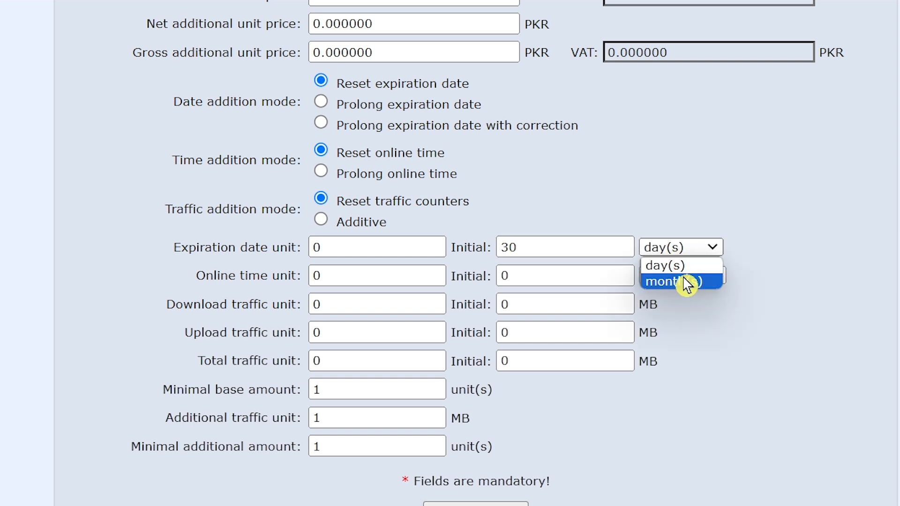
pyautogui.click(762, 235)
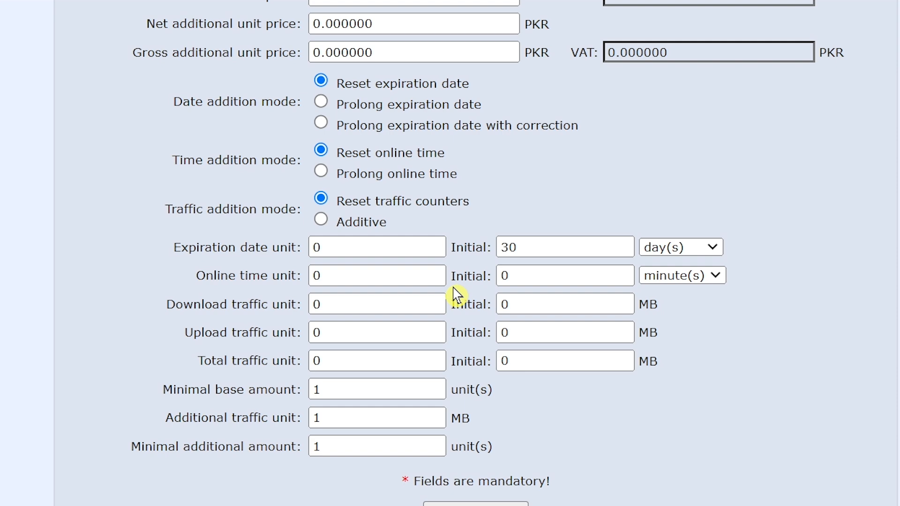
pyautogui.scroll(-2, 510, 407)
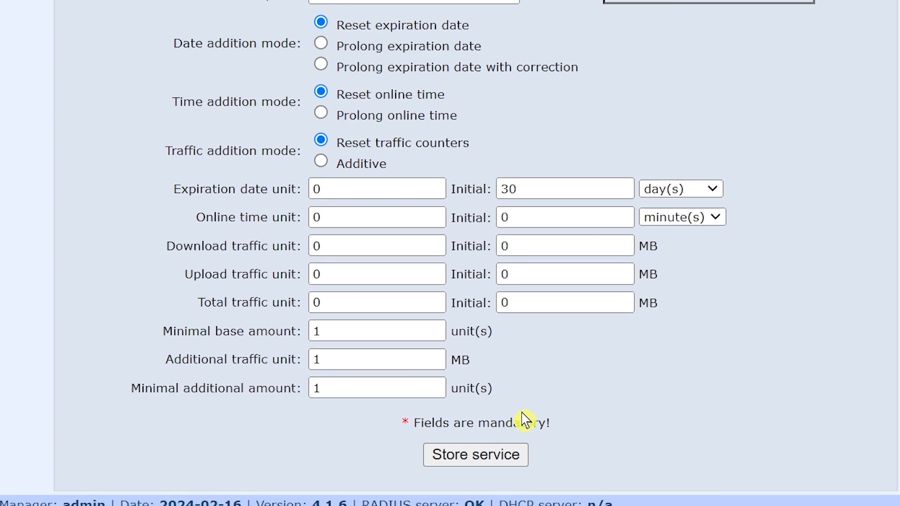
pyautogui.scroll(-1, 522, 412)
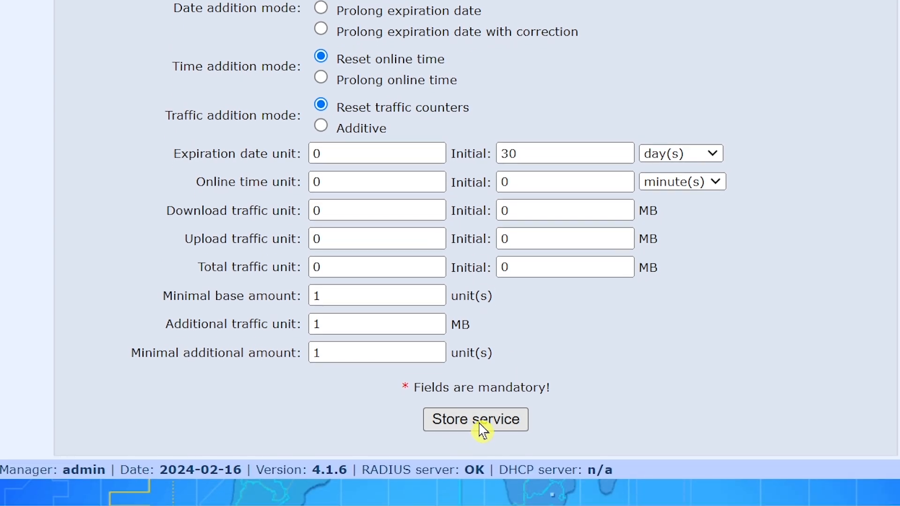
pyautogui.click(480, 424)
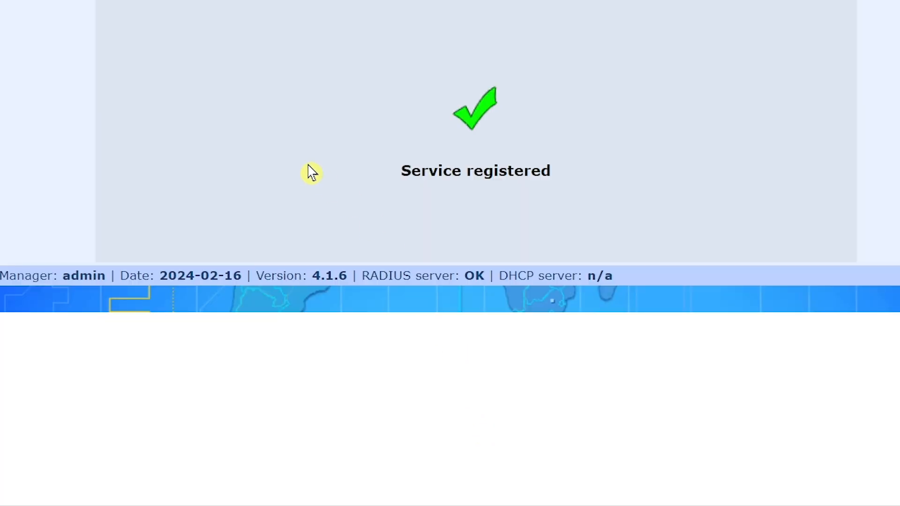
# Step: Start a new service named and described '4 Mbps', available in UCP with limited expiration
pyautogui.scroll(3, 245, 104)
pyautogui.moveTo(154, 42)
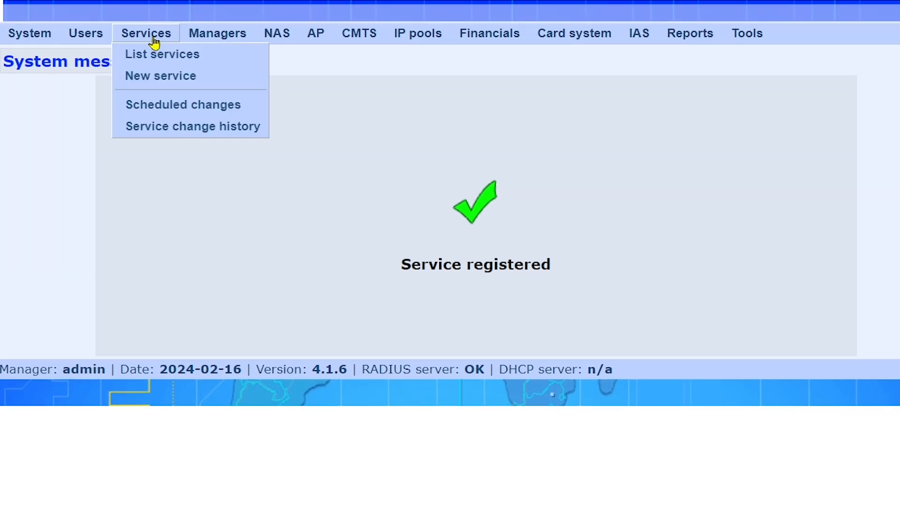
pyautogui.click(156, 76)
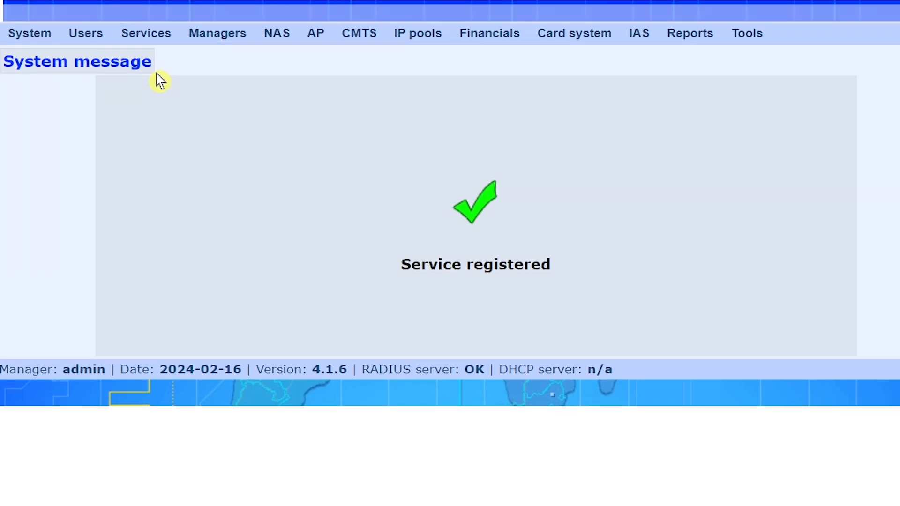
pyautogui.click(297, 148)
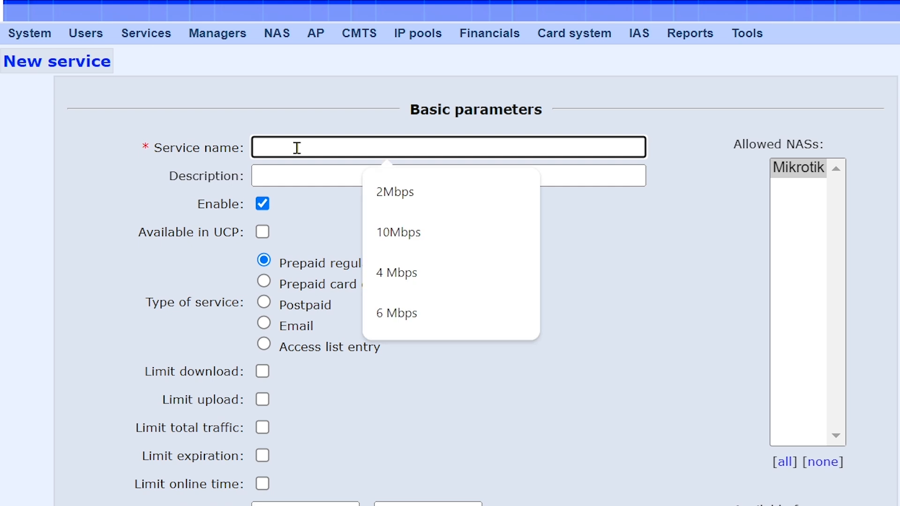
pyautogui.click(389, 269)
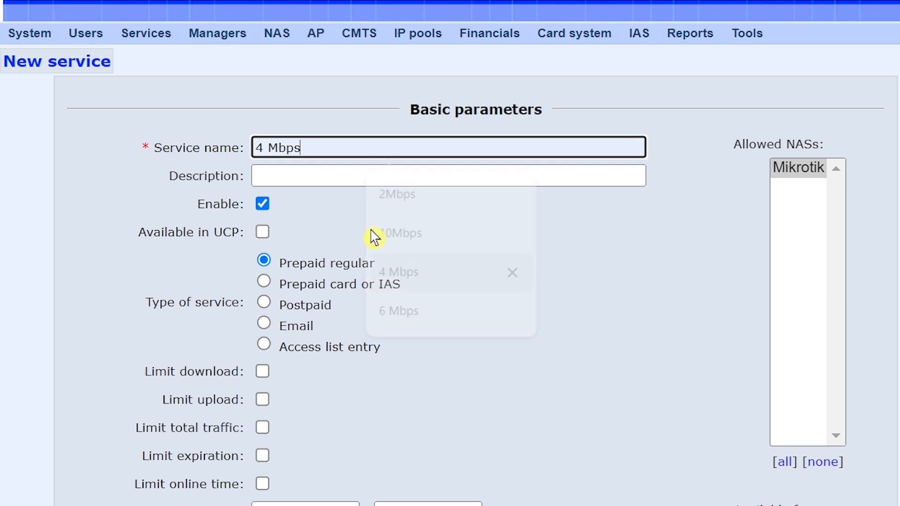
pyautogui.click(319, 174)
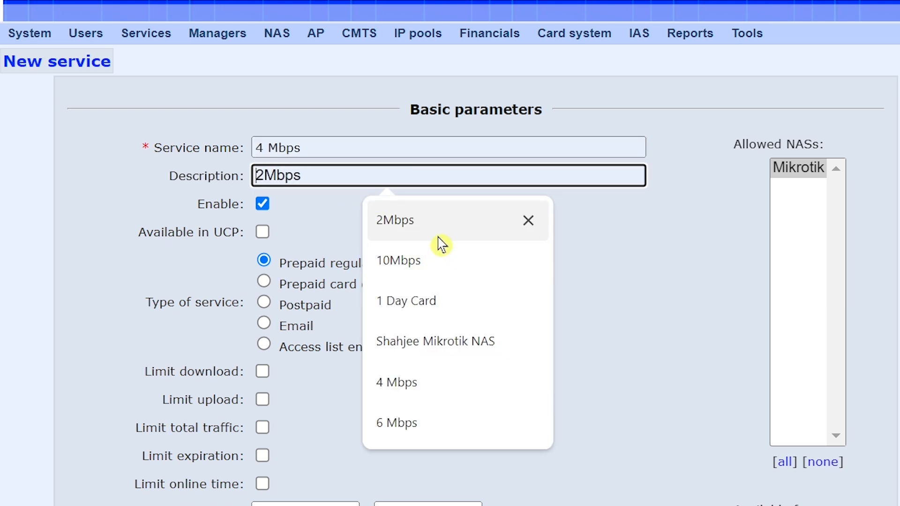
pyautogui.click(446, 384)
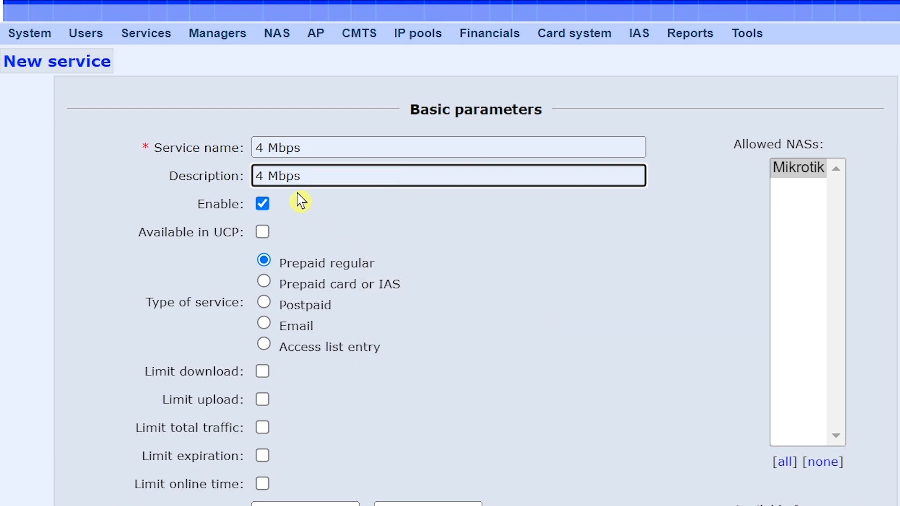
pyautogui.click(263, 233)
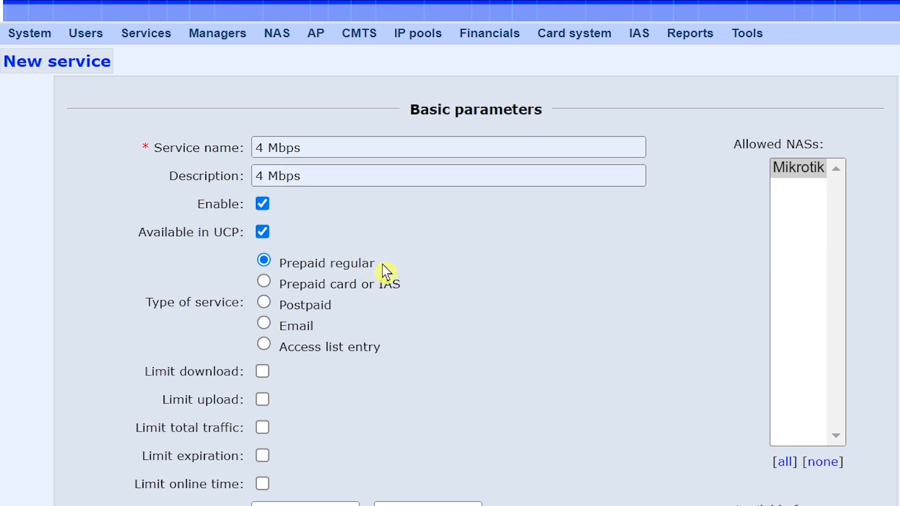
pyautogui.scroll(-5, 389, 271)
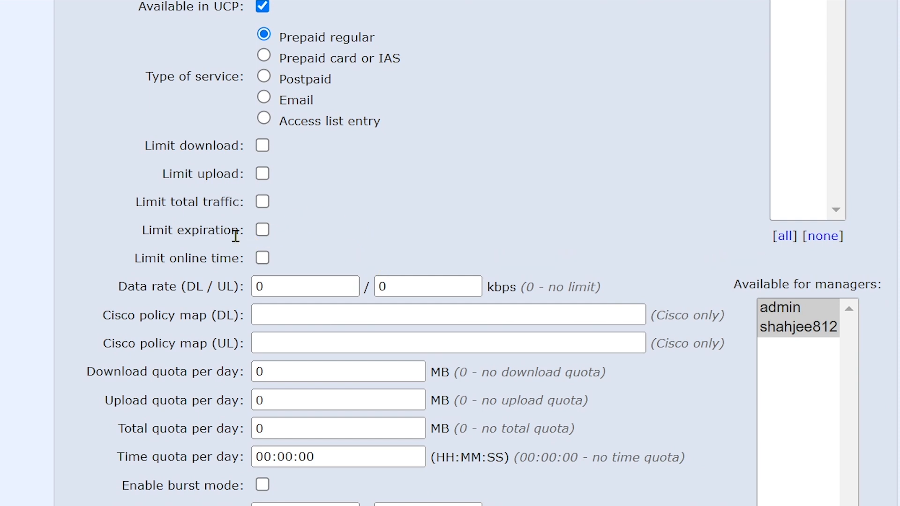
pyautogui.click(262, 230)
# Step: Set the download and upload data rates to 4096 kbps
pyautogui.scroll(-2, 399, 224)
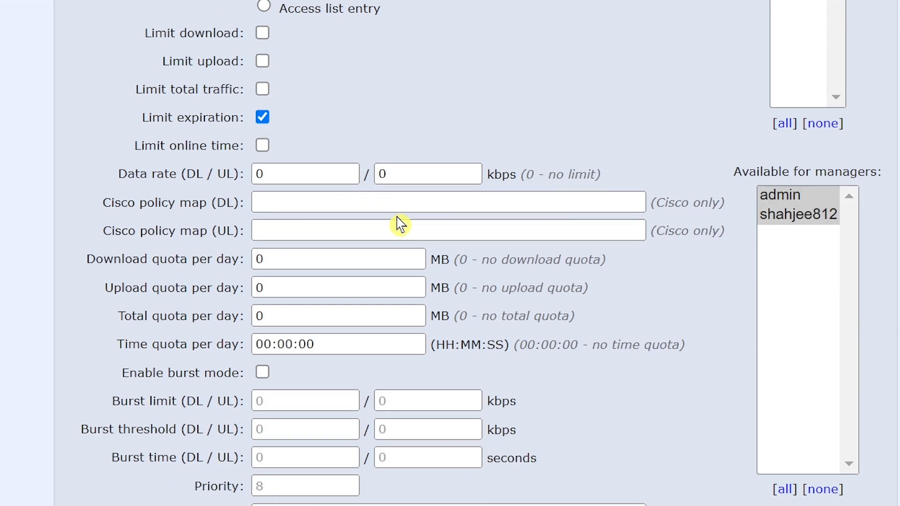
pyautogui.doubleClick(283, 175)
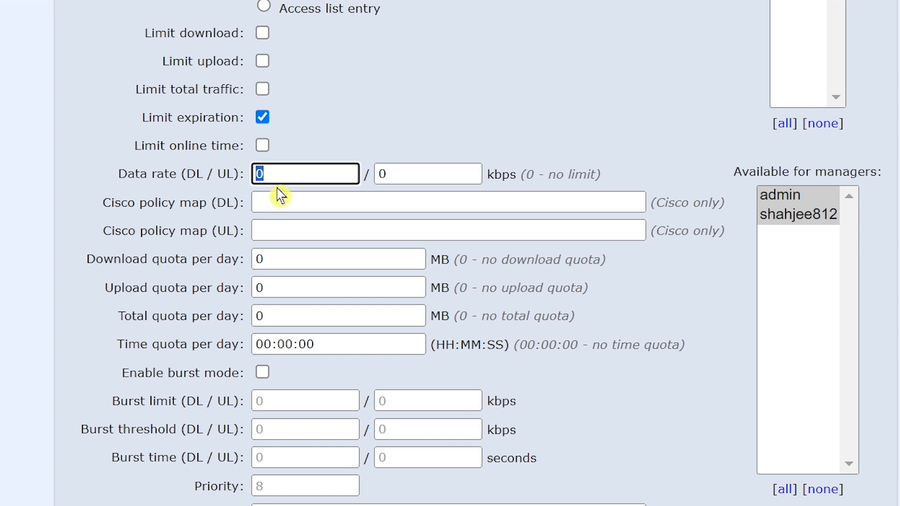
pyautogui.write('4096')
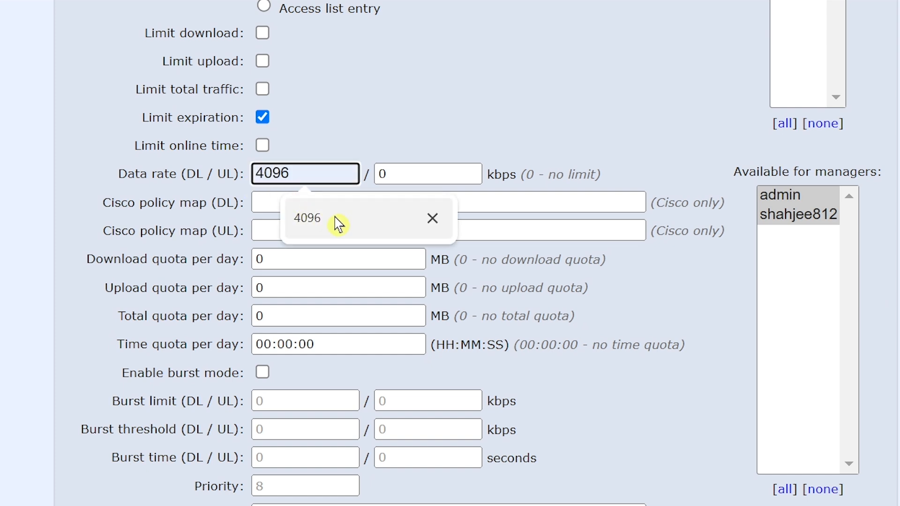
pyautogui.click(334, 220)
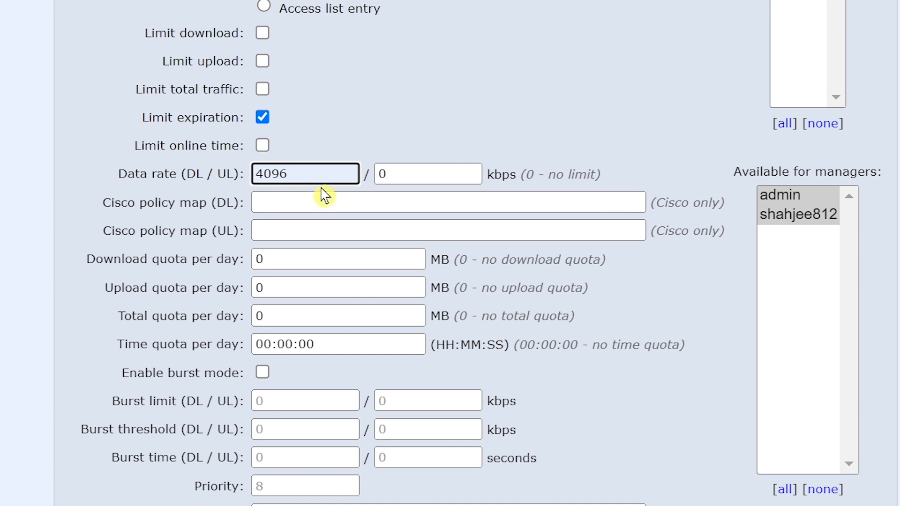
pyautogui.doubleClick(379, 175)
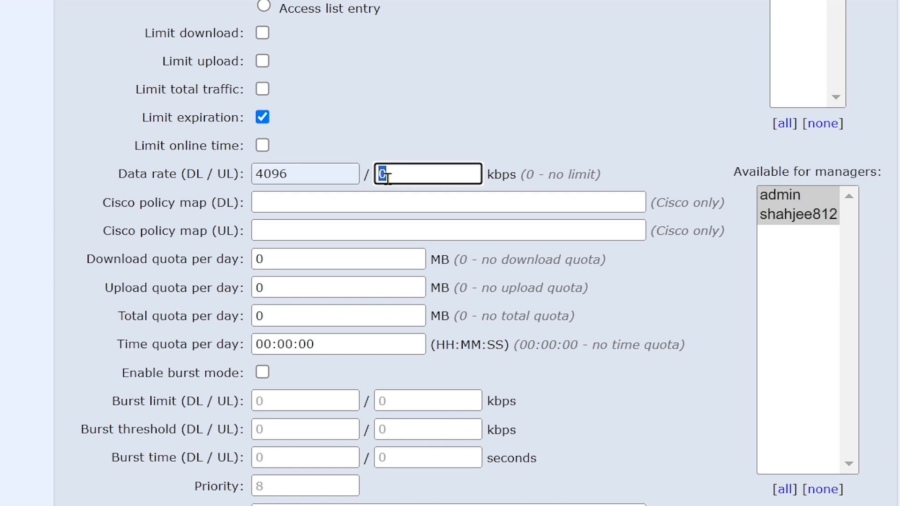
pyautogui.write('4096')
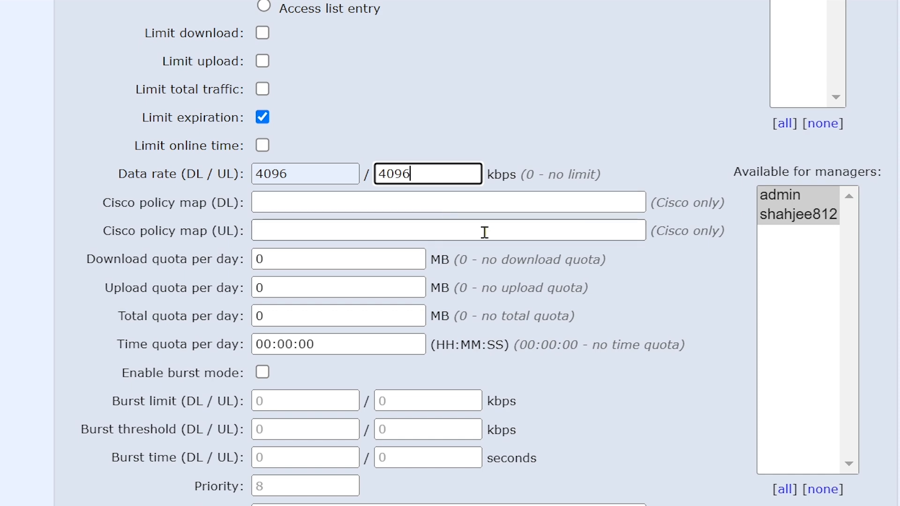
pyautogui.scroll(-10, 485, 232)
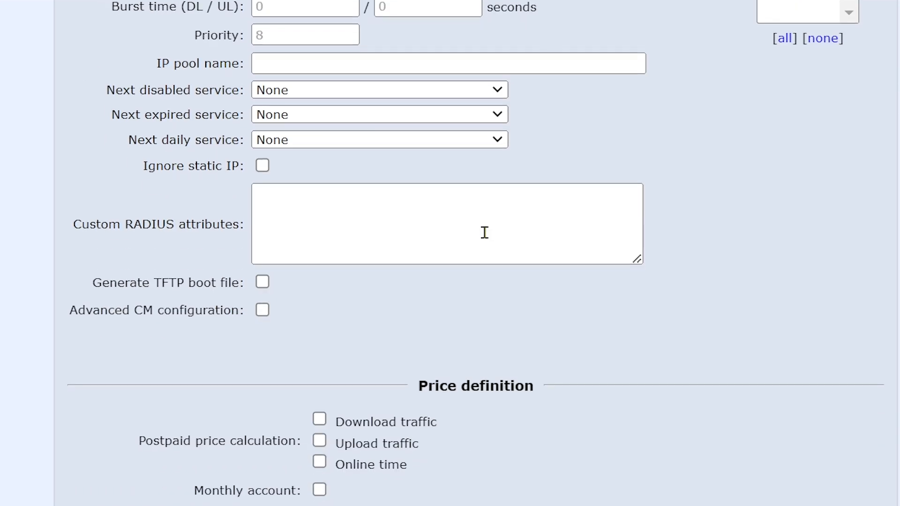
# Step: Set the 4 Mbps service's net unit price to 2500 PKR
pyautogui.scroll(-2, 485, 232)
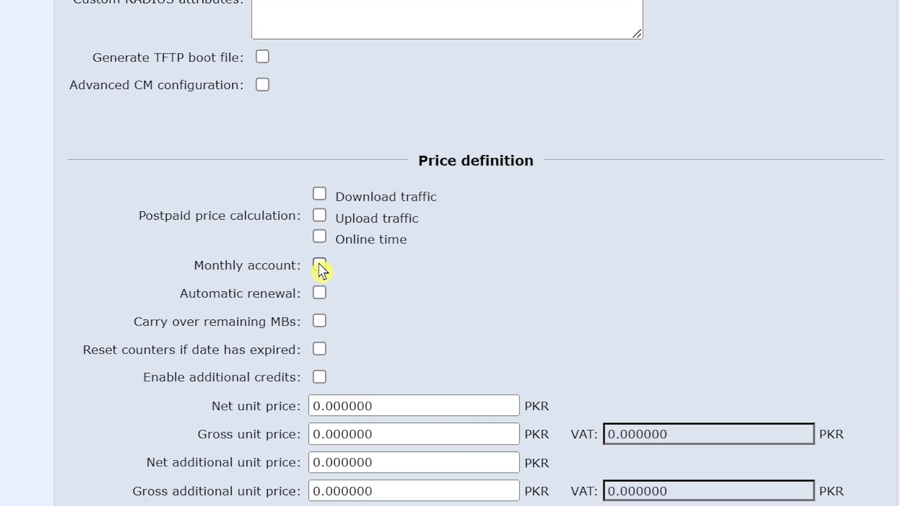
pyautogui.scroll(-4, 474, 255)
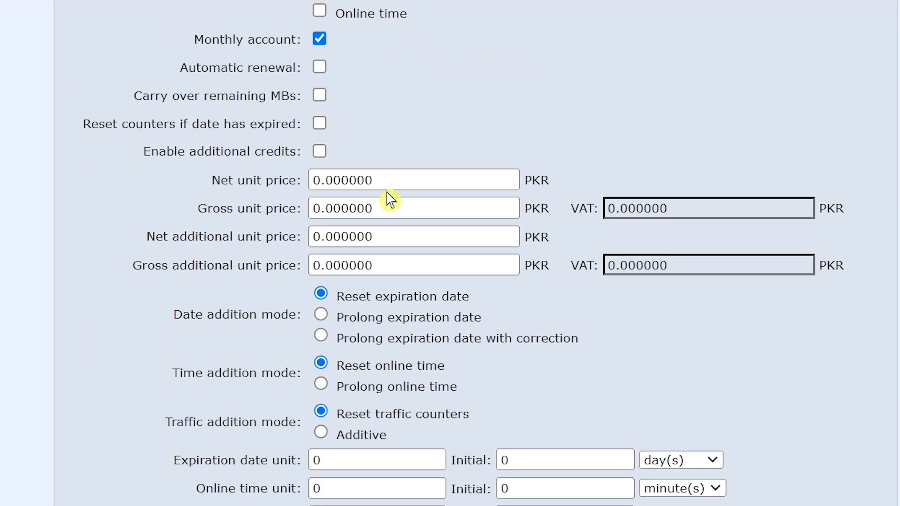
pyautogui.moveTo(383, 181); pyautogui.dragTo(252, 200)
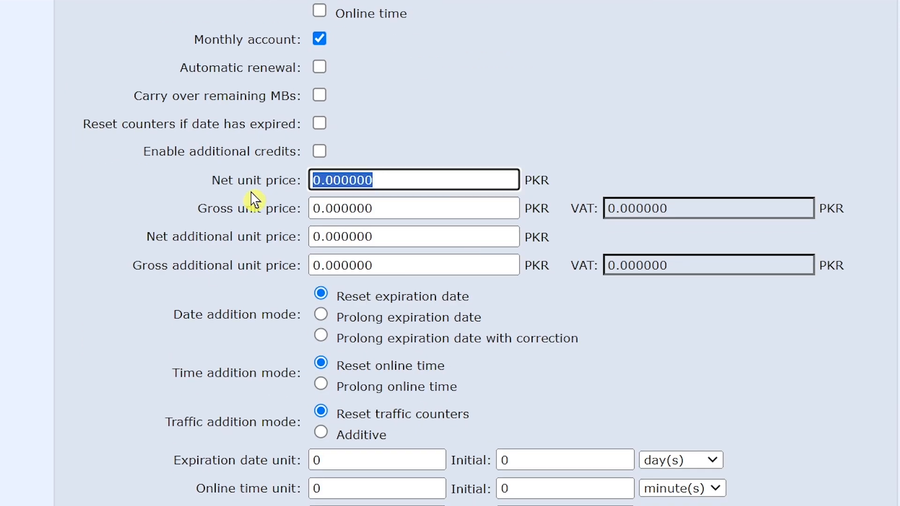
pyautogui.write('250')
pyautogui.click(426, 226)
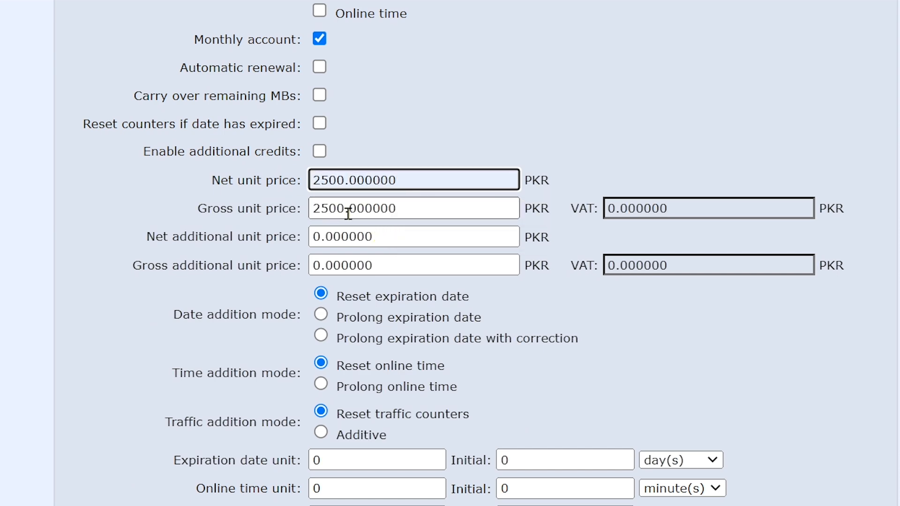
# Step: Make the initial expiration 1 month and store the service
pyautogui.scroll(-5, 438, 239)
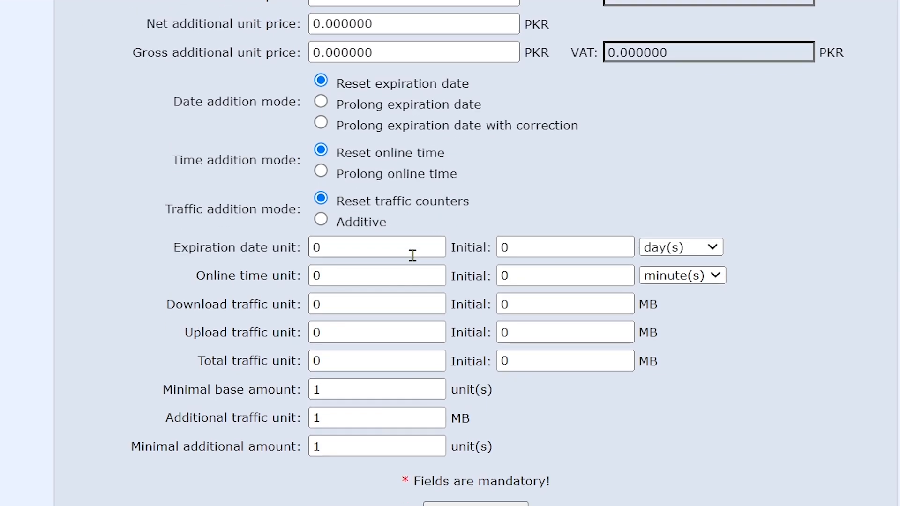
pyautogui.moveTo(535, 249); pyautogui.dragTo(484, 250)
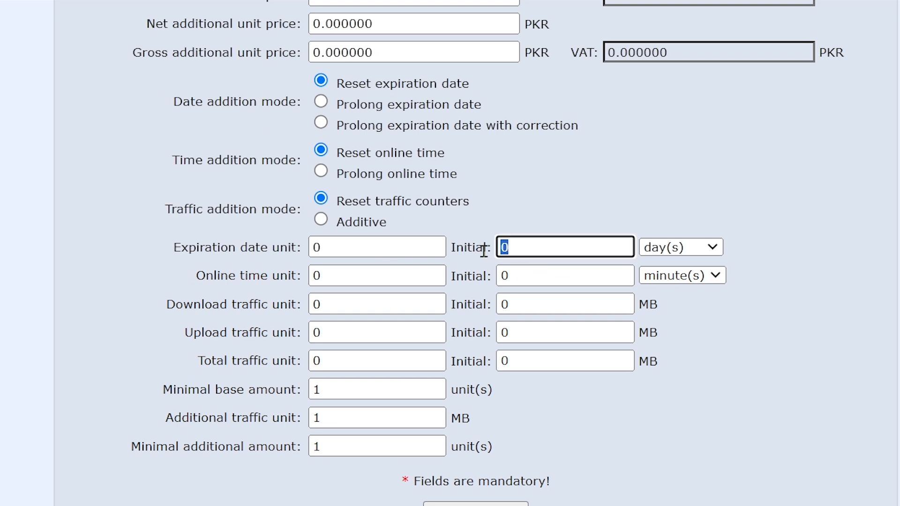
pyautogui.click(679, 248)
pyautogui.click(687, 283)
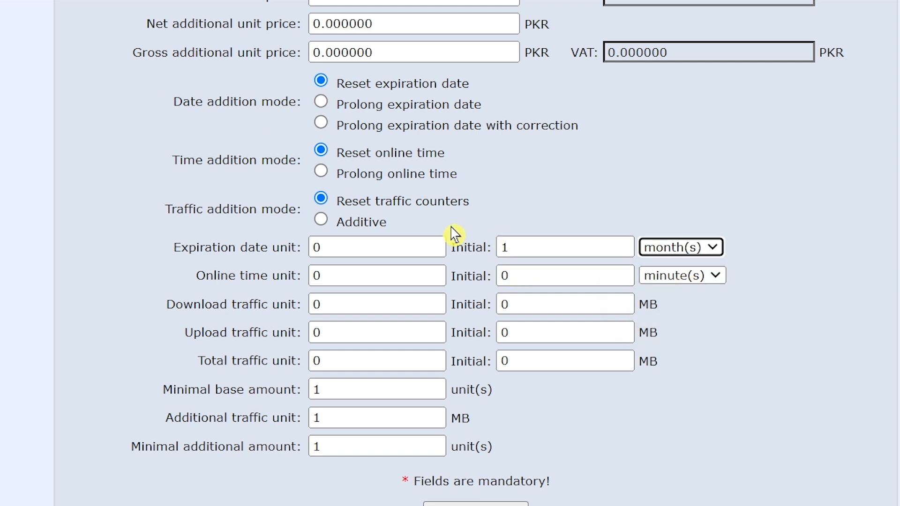
pyautogui.scroll(-4, 502, 418)
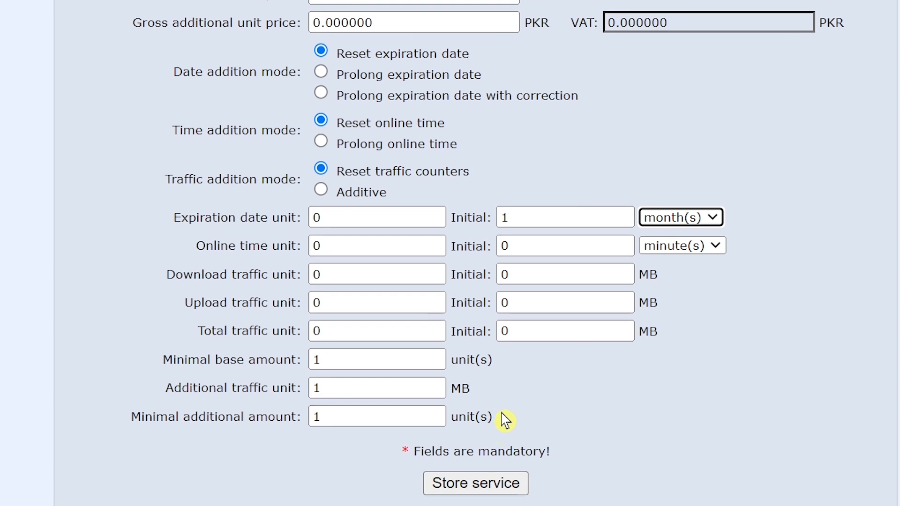
pyautogui.click(483, 426)
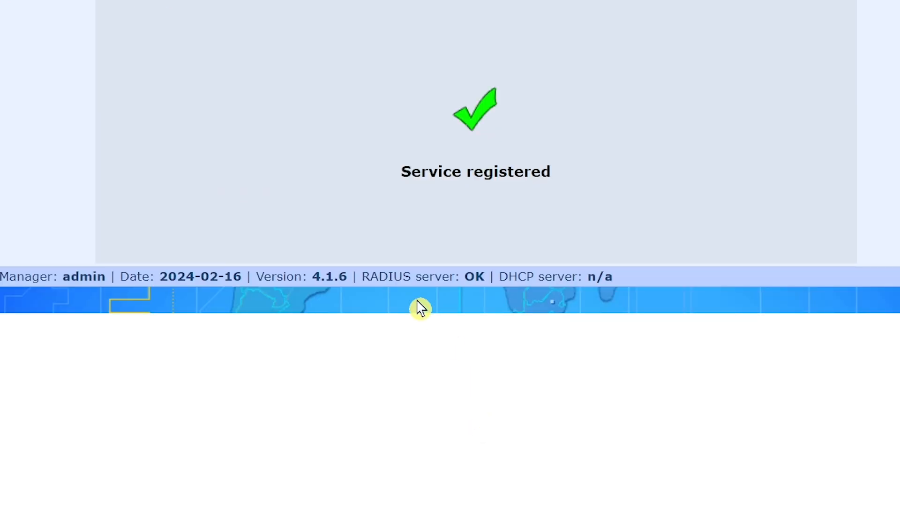
# Step: Create a new service with name and description '6 Mbps', ticked Available in UCP
pyautogui.scroll(2, 277, 139)
pyautogui.scroll(1, 180, 53)
pyautogui.moveTo(151, 43)
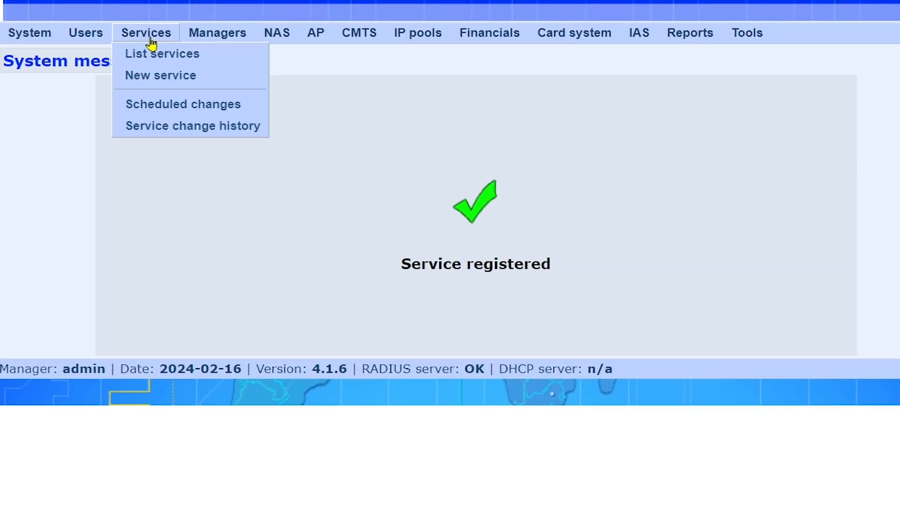
pyautogui.click(158, 76)
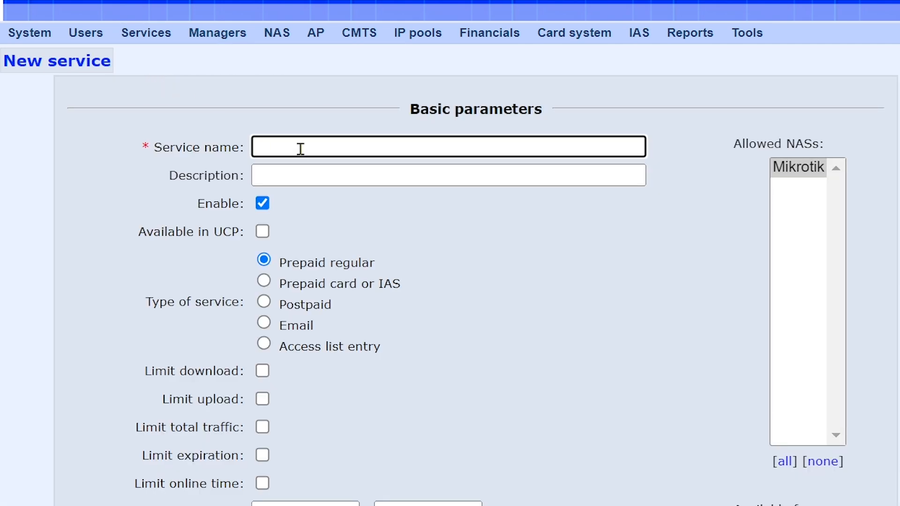
pyautogui.write('6')
pyautogui.click(409, 194)
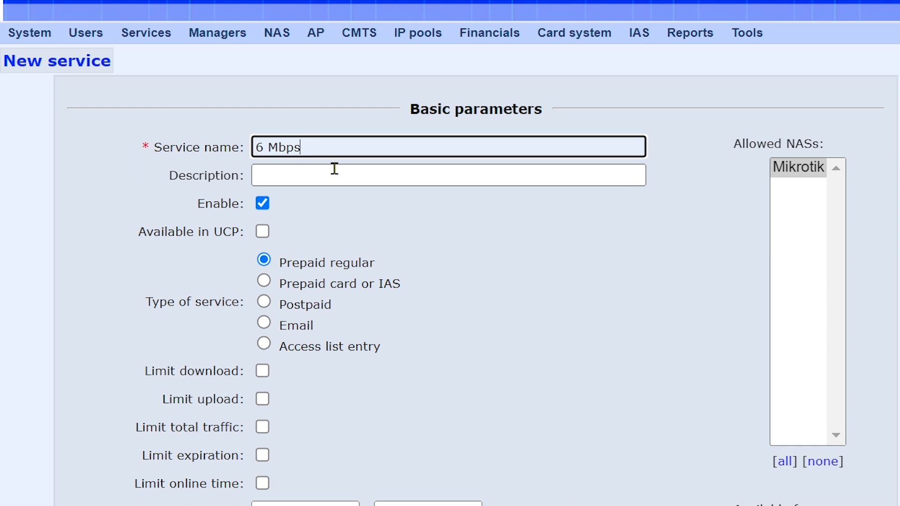
pyautogui.click(334, 169)
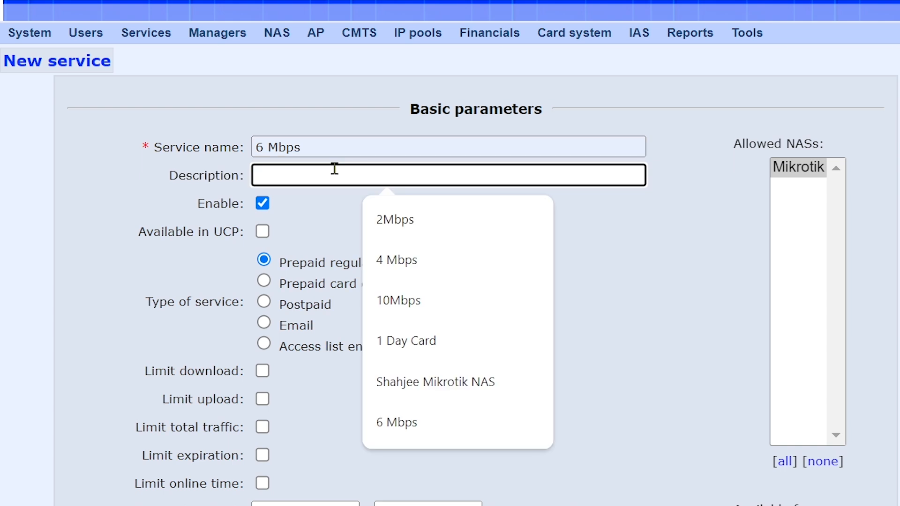
pyautogui.click(415, 424)
pyautogui.click(262, 232)
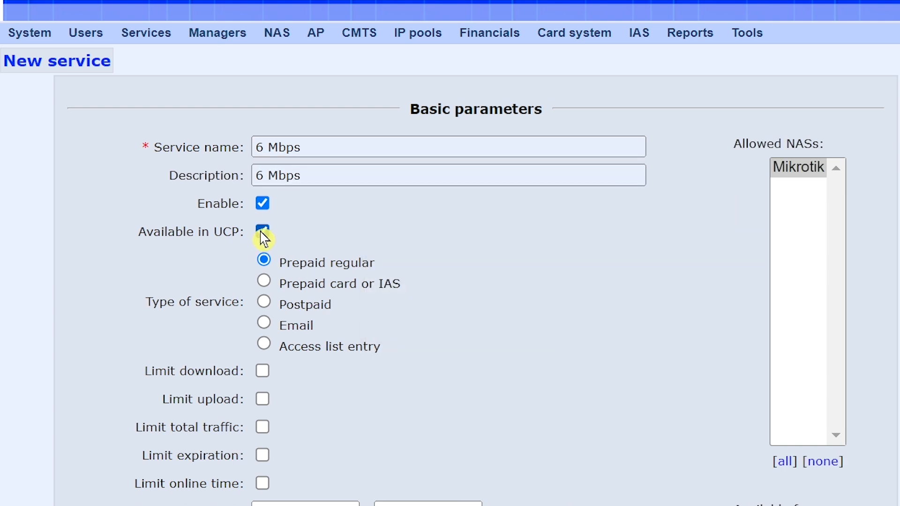
pyautogui.scroll(-5, 416, 278)
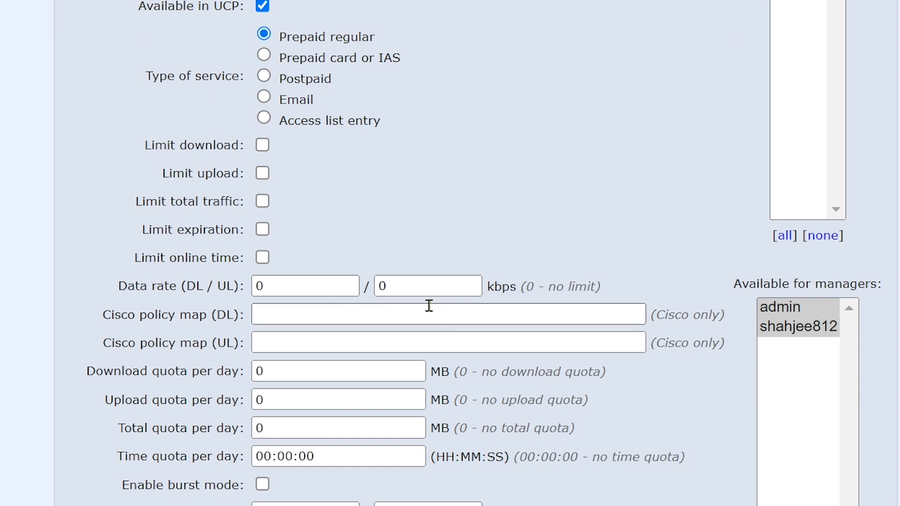
pyautogui.hotkey('alt', 'Tab')
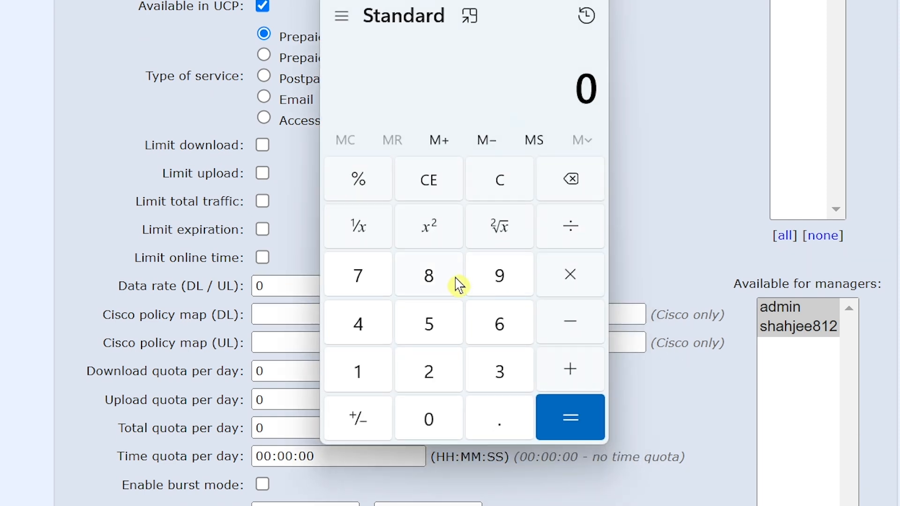
# Step: Calculate 1024 × 6 = 6,144 in Calculator, then minimise it
pyautogui.click(359, 373)
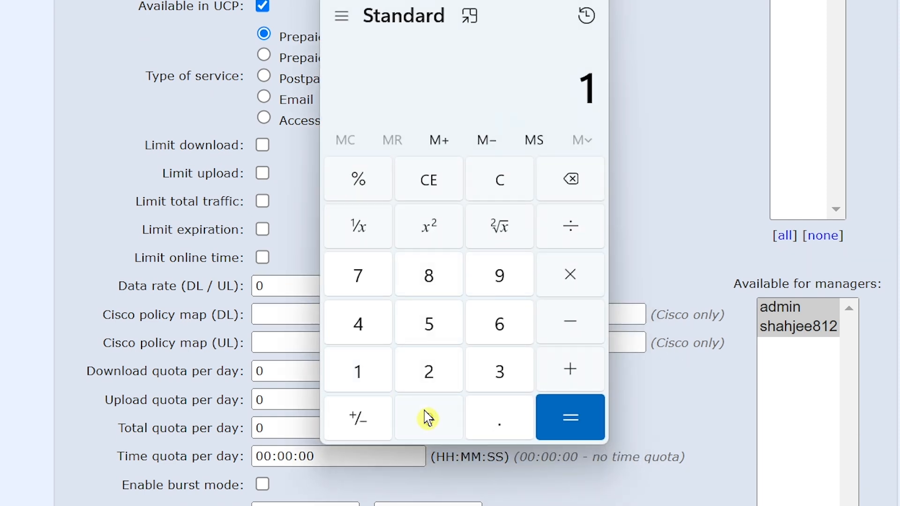
pyautogui.click(427, 418)
pyautogui.click(428, 371)
pyautogui.click(364, 331)
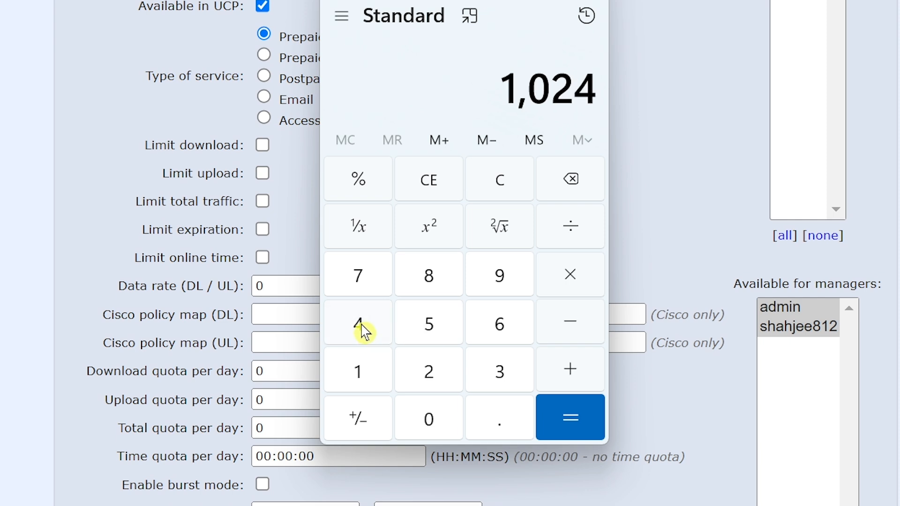
pyautogui.click(570, 275)
pyautogui.click(498, 329)
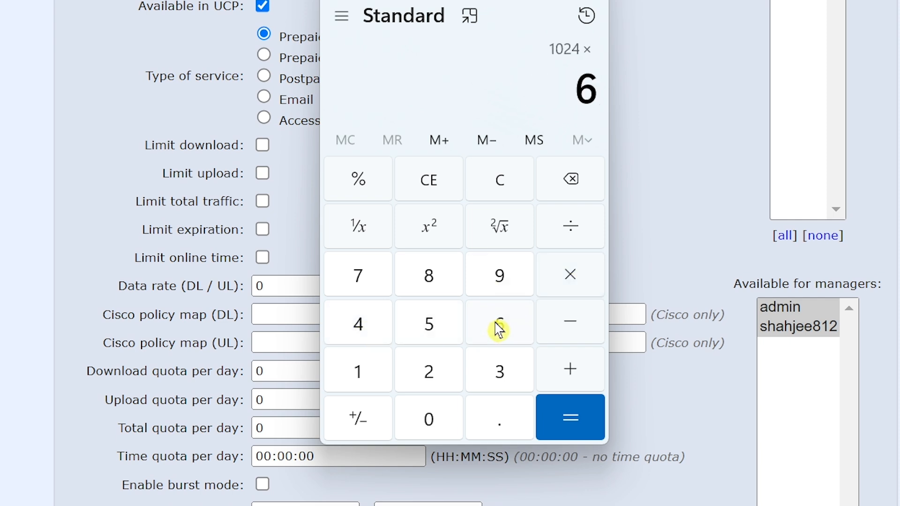
pyautogui.click(572, 424)
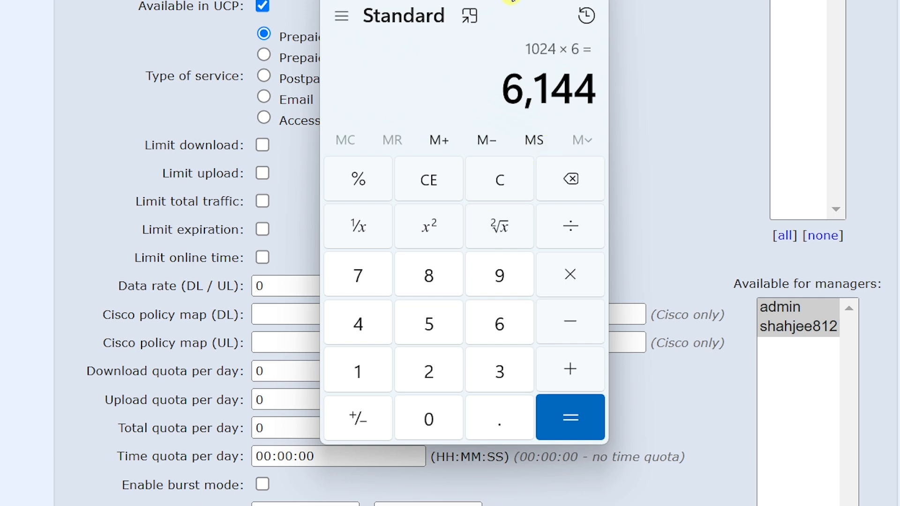
pyautogui.click(503, 1)
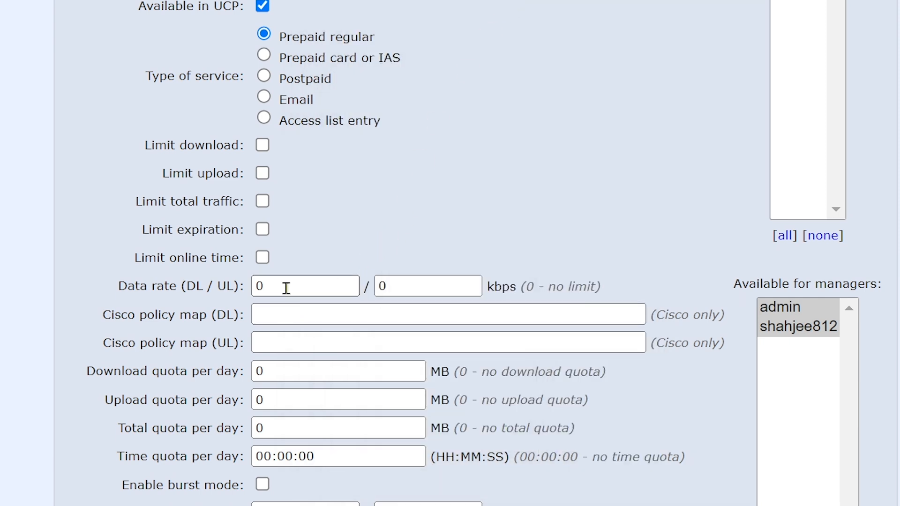
# Step: Set the download and upload data rates to 6144 kbps
pyautogui.doubleClick(286, 288)
pyautogui.write('6144')
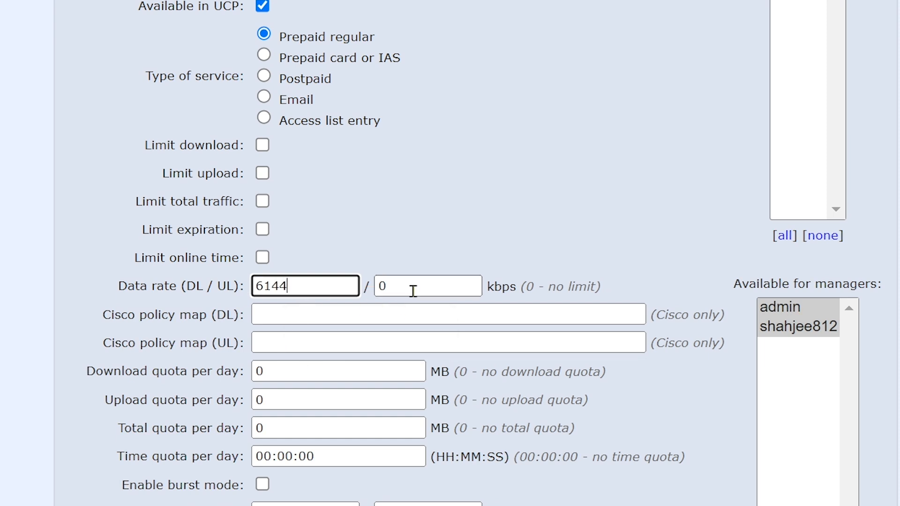
pyautogui.doubleClick(395, 286)
pyautogui.write('6144')
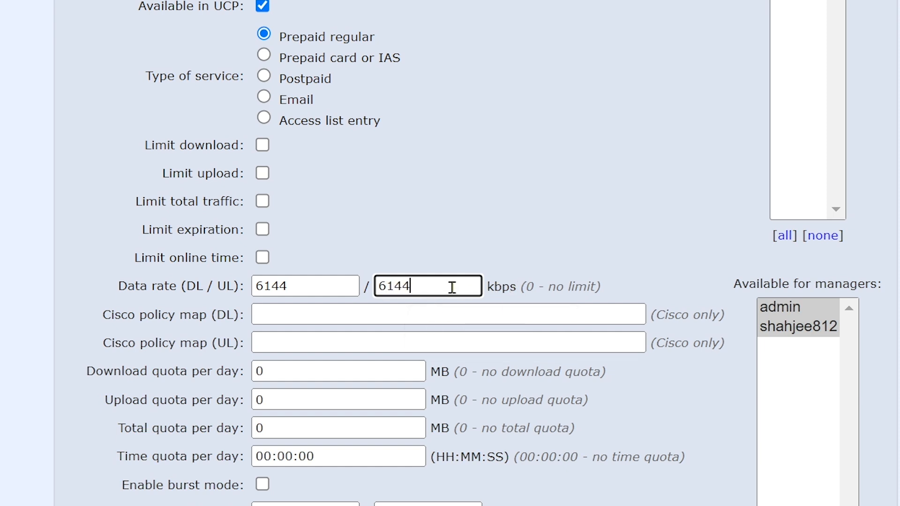
# Step: Set the net unit price to 3500 PKR
pyautogui.scroll(-5, 452, 286)
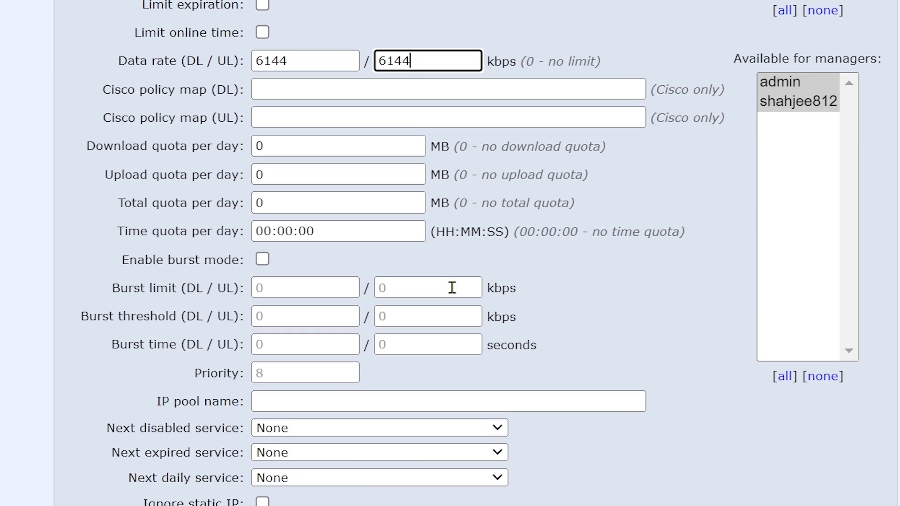
pyautogui.scroll(-10, 492, 260)
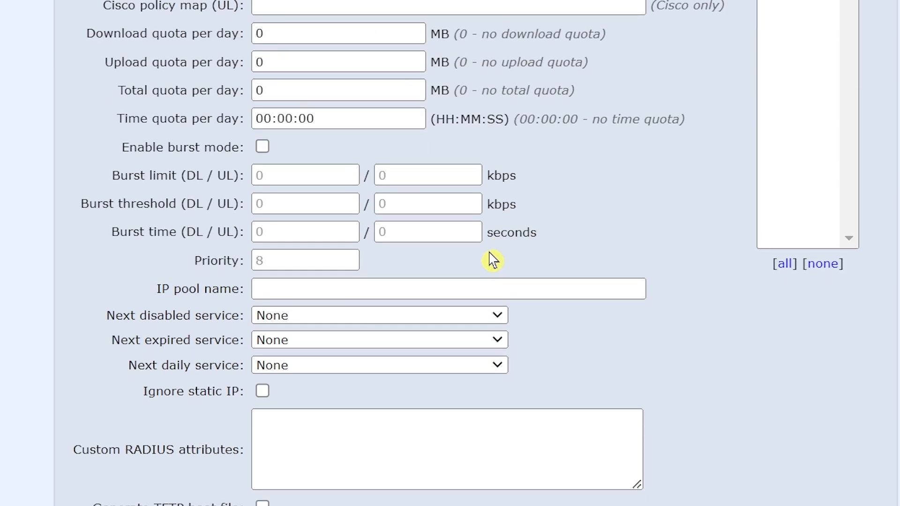
pyautogui.scroll(-2, 492, 260)
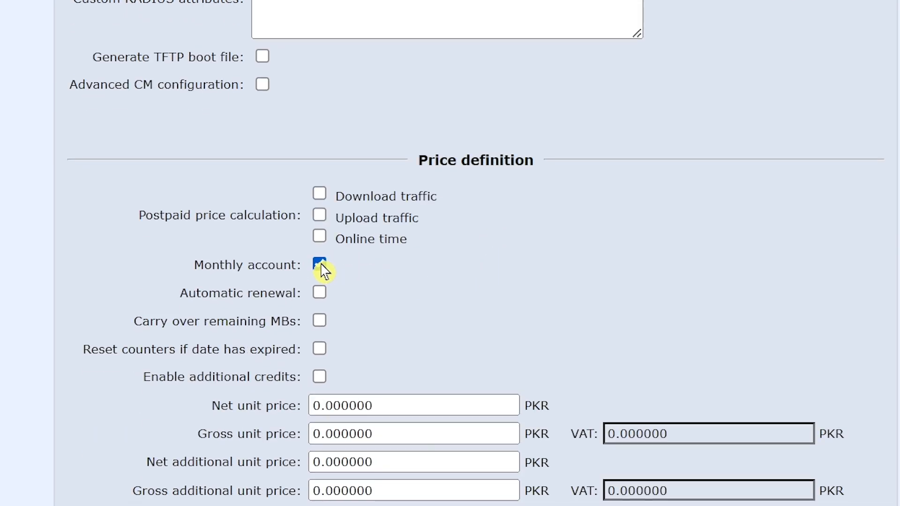
pyautogui.scroll(-2, 462, 271)
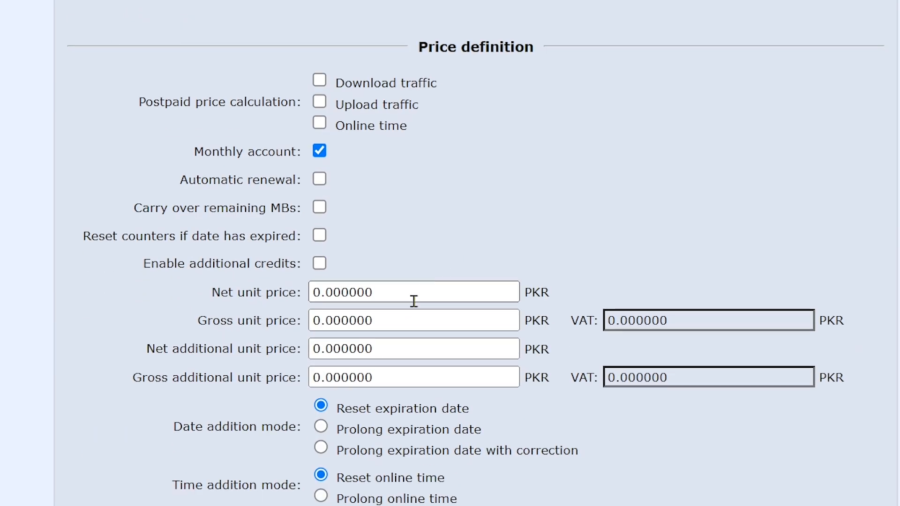
pyautogui.moveTo(382, 294); pyautogui.dragTo(309, 293)
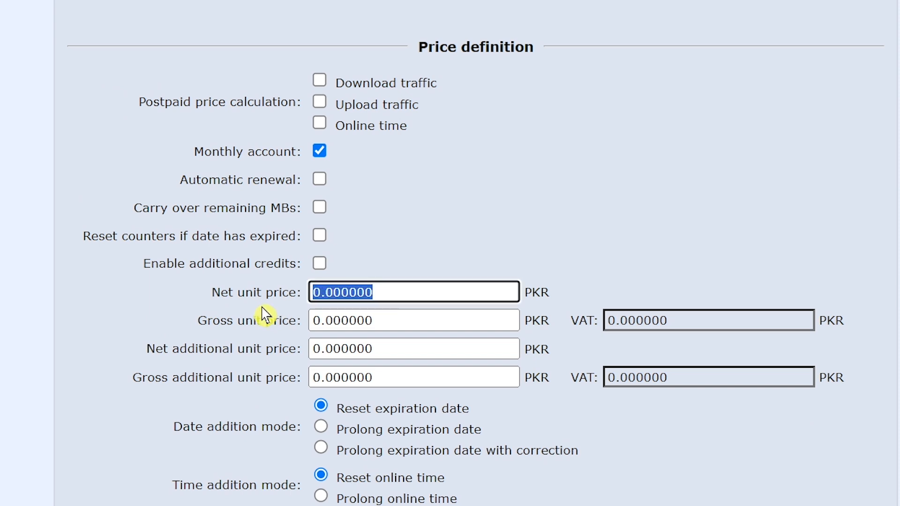
pyautogui.write('350')
pyautogui.click(438, 338)
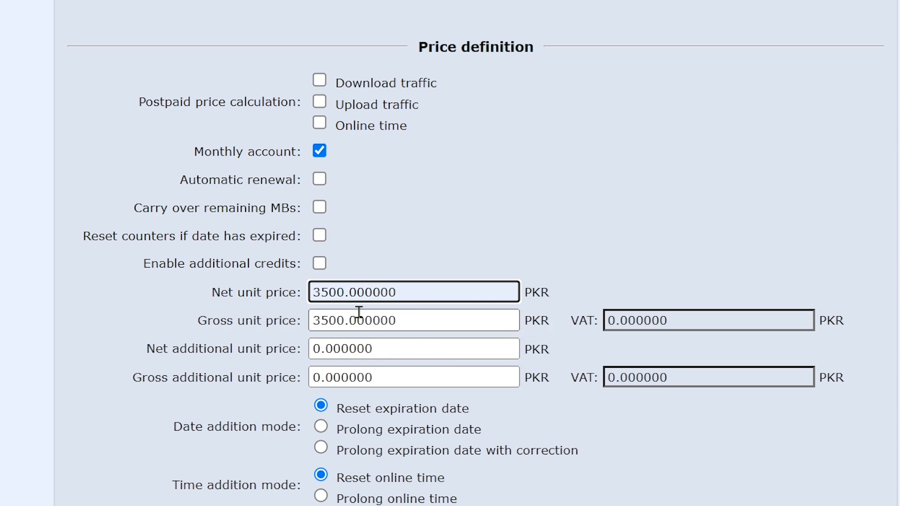
# Step: Set the initial expiration to 30 days and store the 6 Mbps service
pyautogui.scroll(-4, 368, 367)
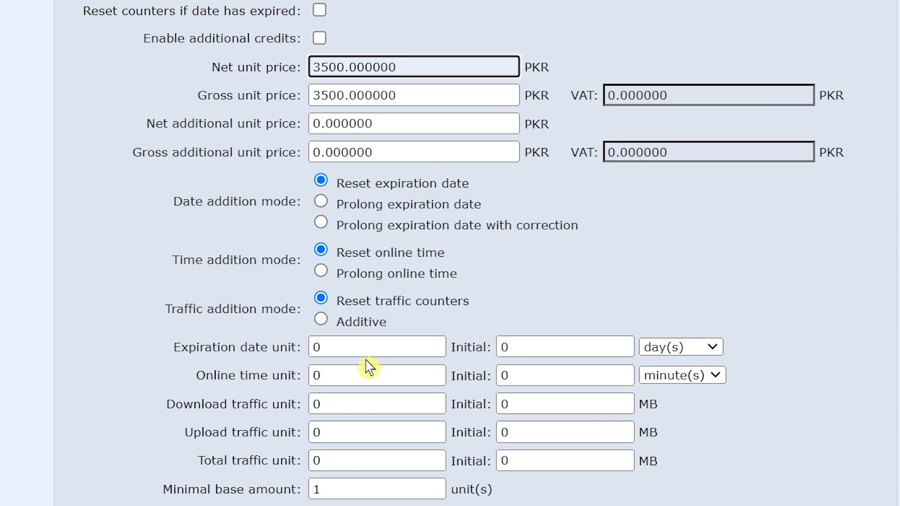
pyautogui.moveTo(524, 348); pyautogui.dragTo(484, 348)
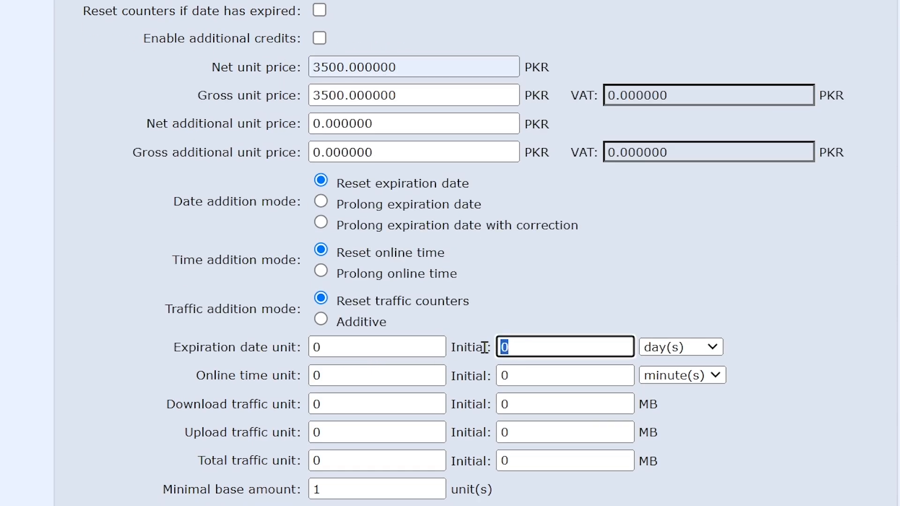
pyautogui.write('30')
pyautogui.scroll(-3, 641, 424)
pyautogui.scroll(-1, 502, 468)
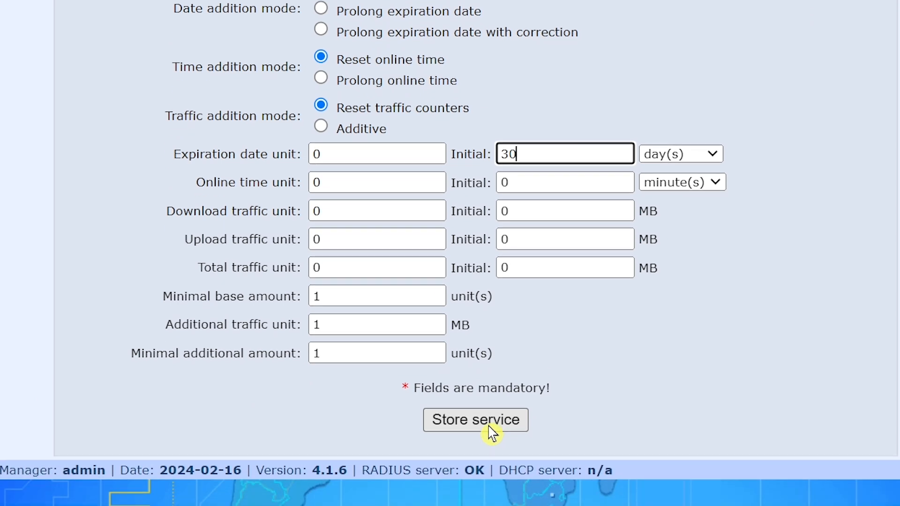
pyautogui.click(489, 427)
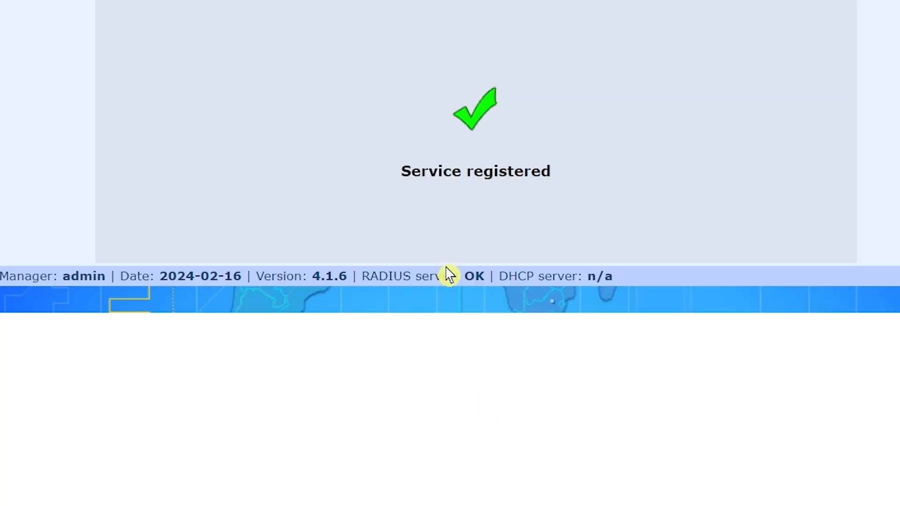
# Step: Show the services list to check the 2Mbps, 4 Mbps and 6 Mbps plans
pyautogui.scroll(2, 201, 70)
pyautogui.moveTo(149, 37)
pyautogui.click(155, 55)
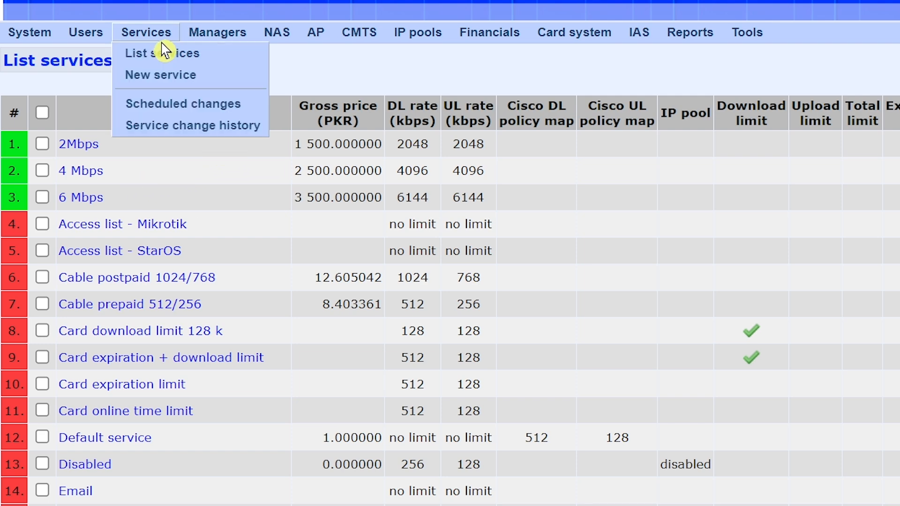
pyautogui.moveTo(95, 40)
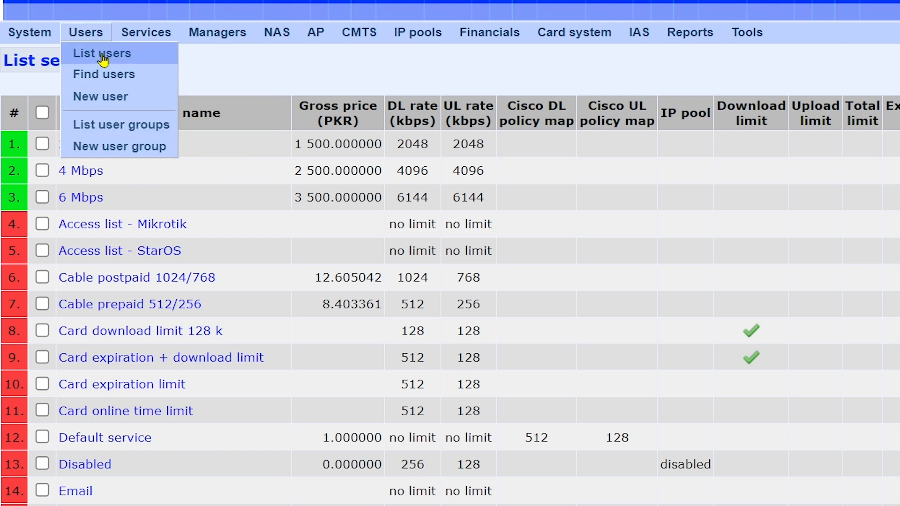
# Step: Start a new user with a suggested user name and the password entered twice
pyautogui.click(100, 58)
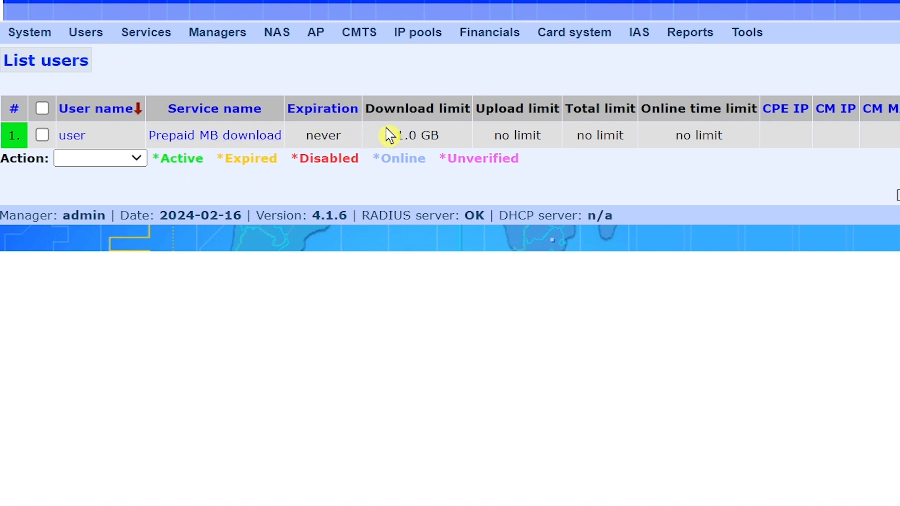
pyautogui.moveTo(101, 37)
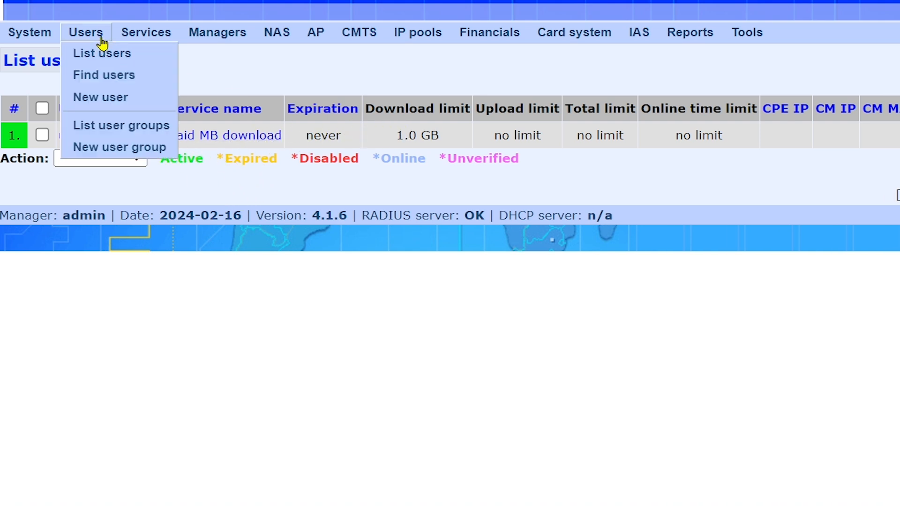
pyautogui.click(123, 99)
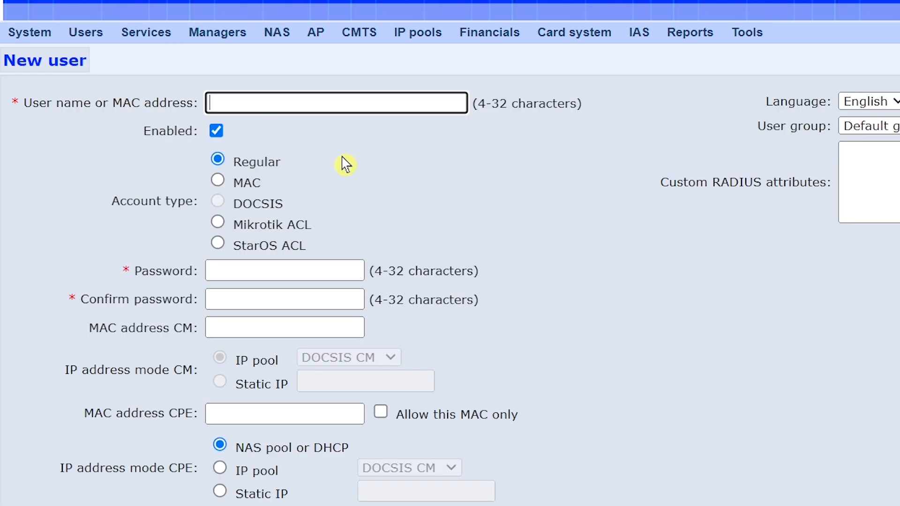
pyautogui.click(286, 104)
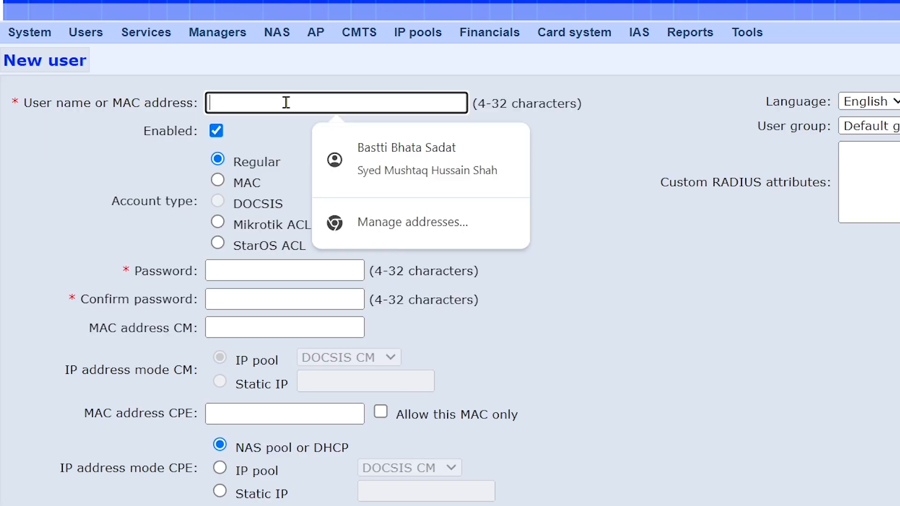
pyautogui.write('shahjee812')
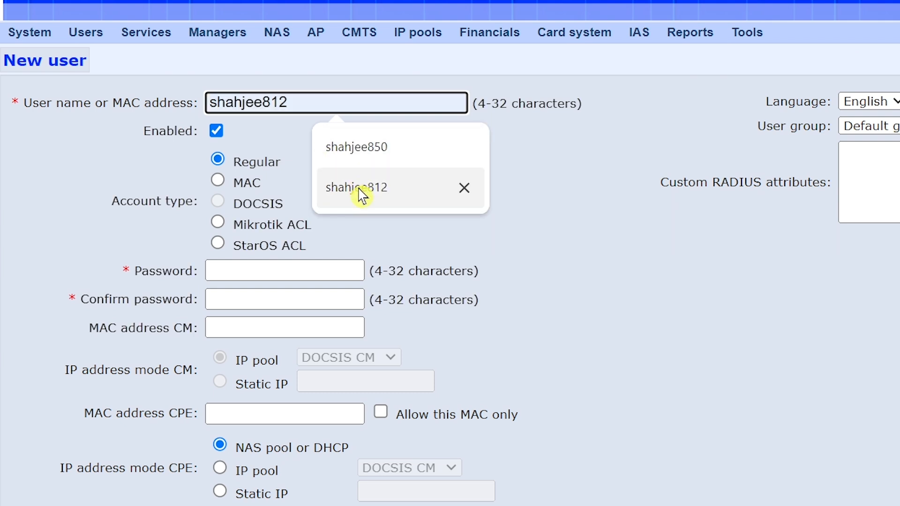
pyautogui.click(361, 190)
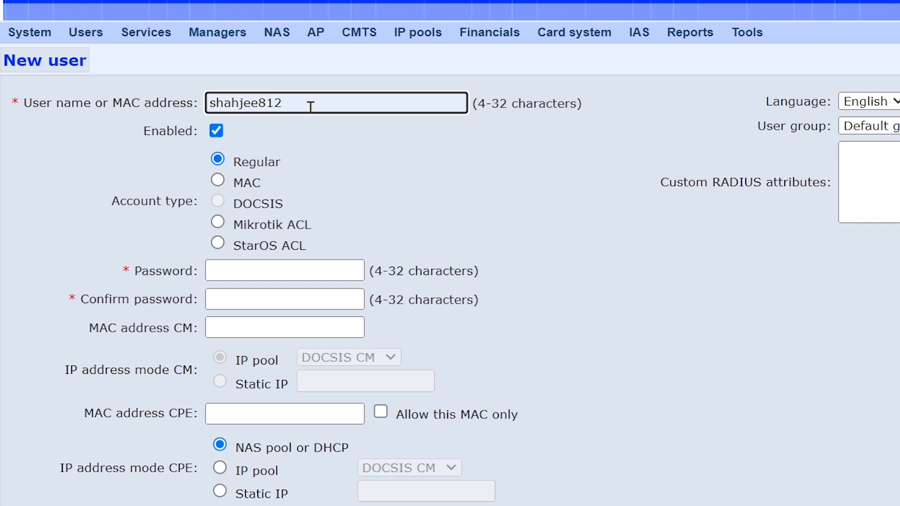
pyautogui.press('BackSpace')
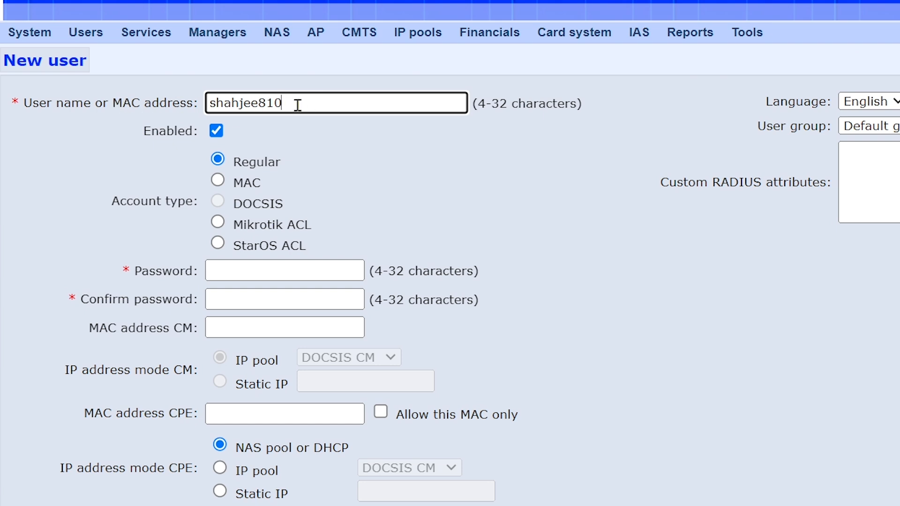
pyautogui.scroll(-2, 341, 138)
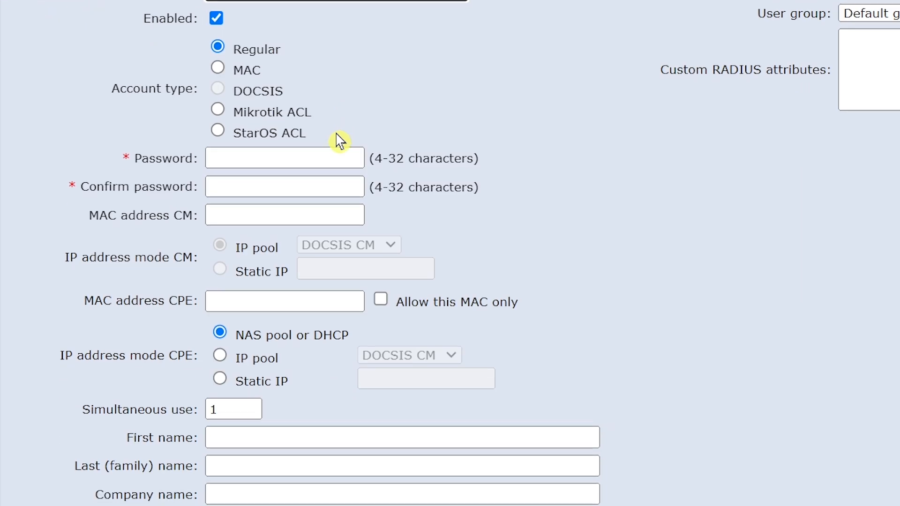
pyautogui.click(280, 159)
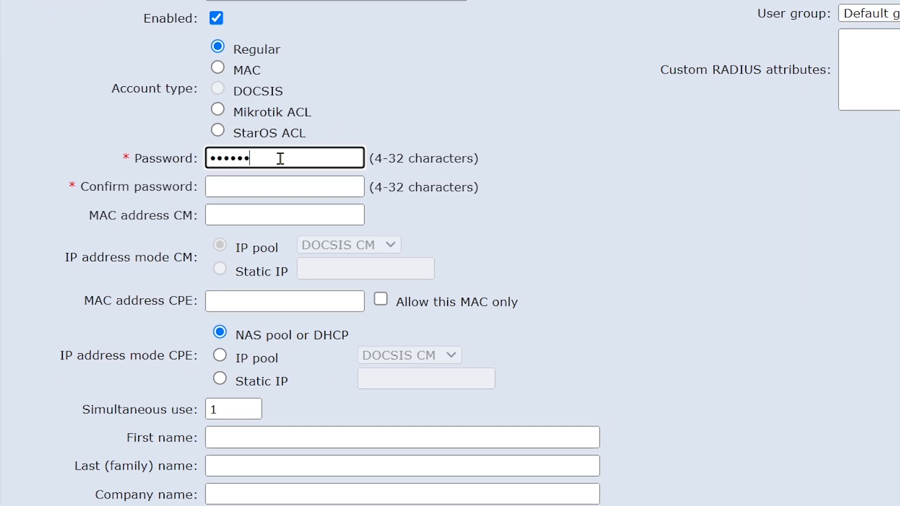
pyautogui.click(278, 186)
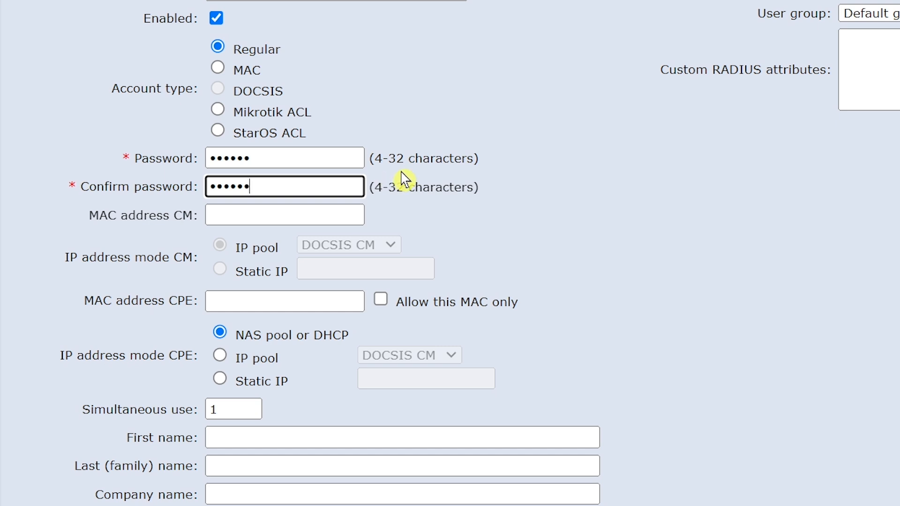
# Step: Assign the 4 Mbps service to the user and register the account
pyautogui.scroll(-5, 402, 177)
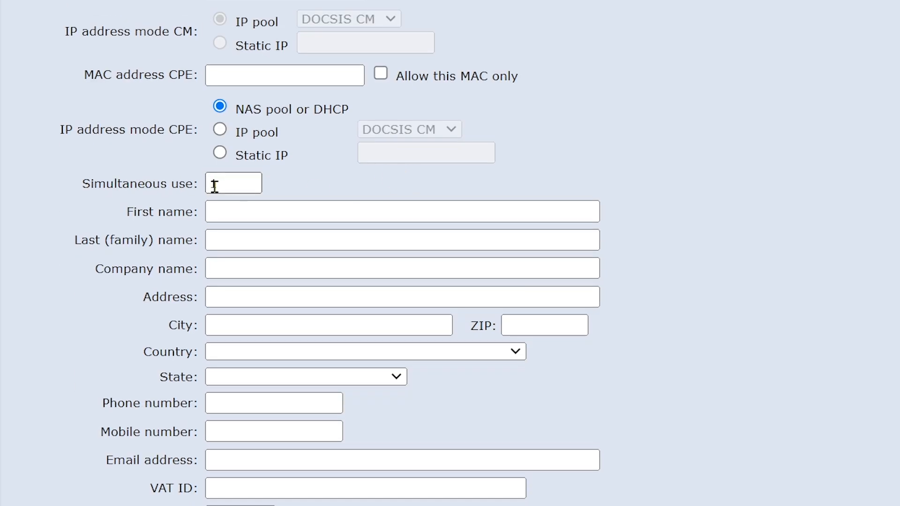
pyautogui.scroll(-2, 309, 185)
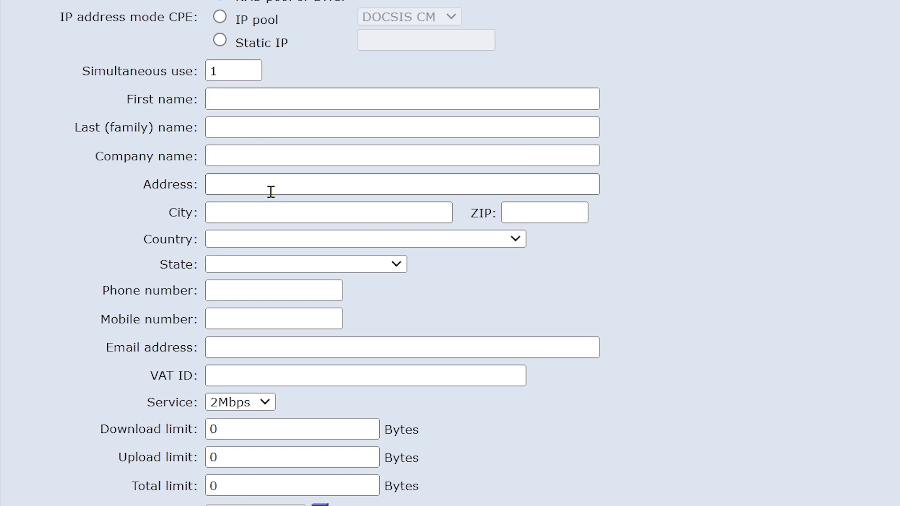
pyautogui.scroll(-2, 272, 191)
pyautogui.scroll(-2, 275, 198)
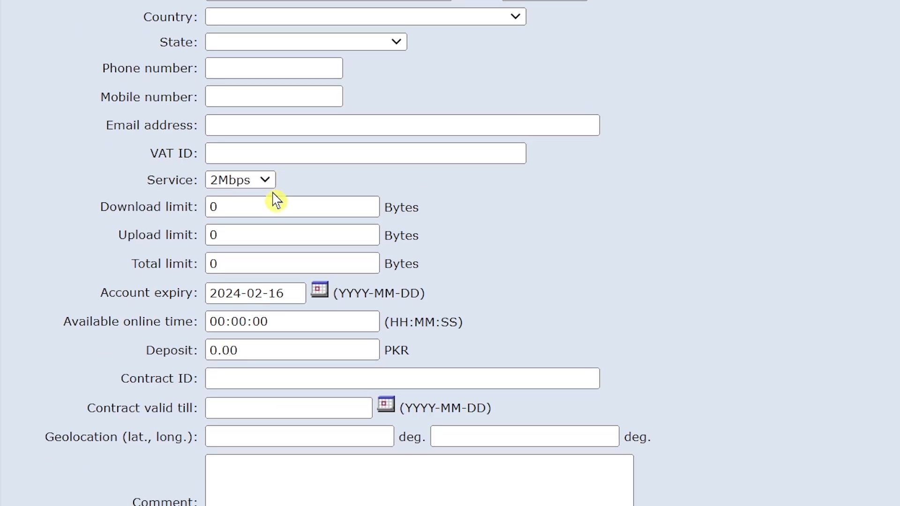
pyautogui.click(266, 180)
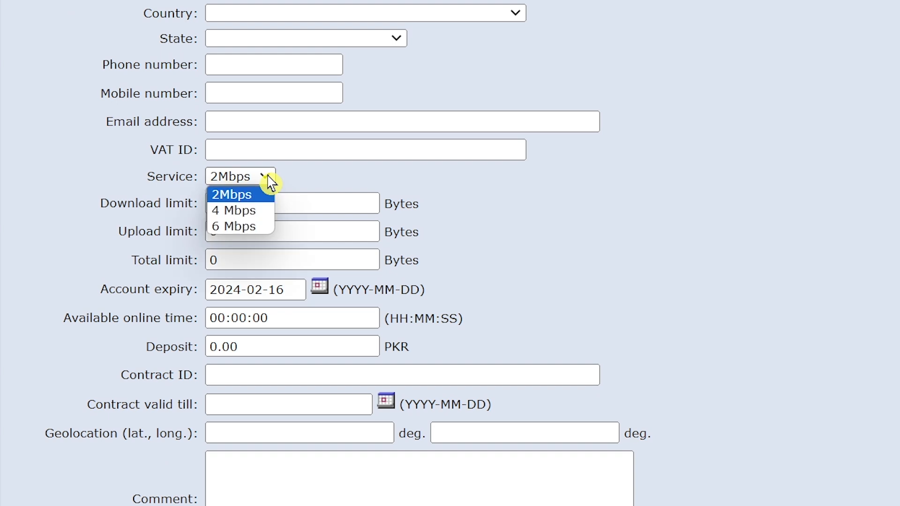
pyautogui.click(252, 214)
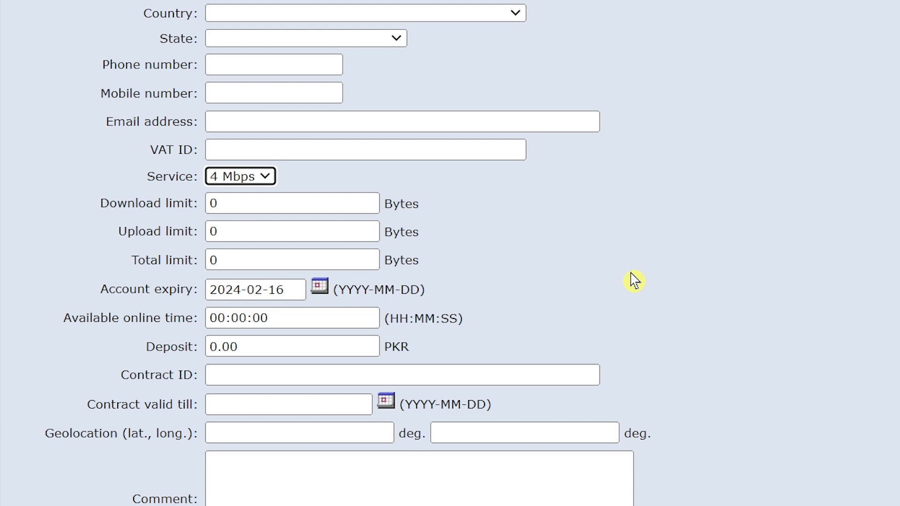
pyautogui.scroll(-2, 634, 279)
pyautogui.scroll(-2, 604, 412)
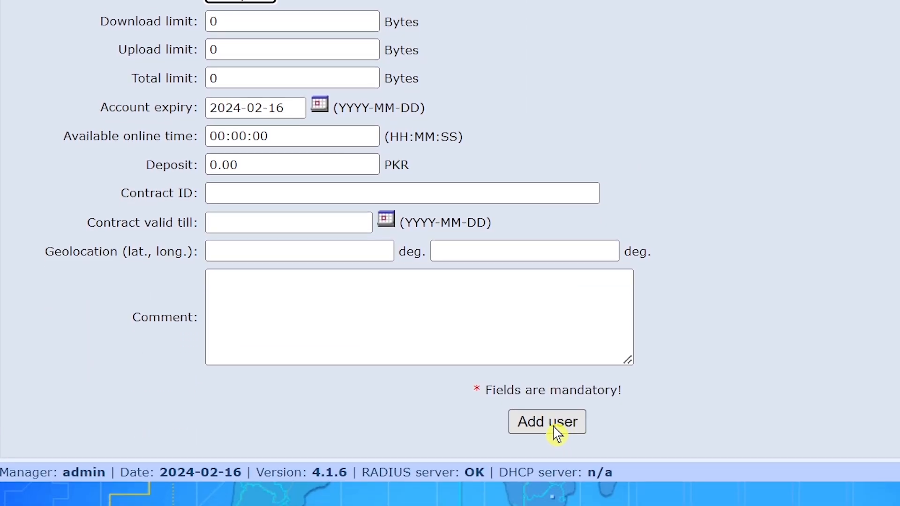
pyautogui.click(558, 425)
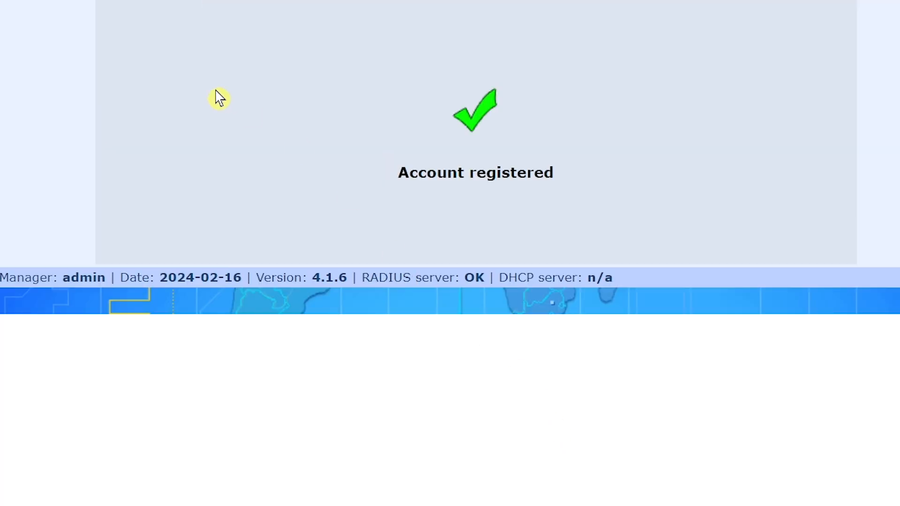
pyautogui.scroll(2, 217, 97)
pyautogui.moveTo(91, 34)
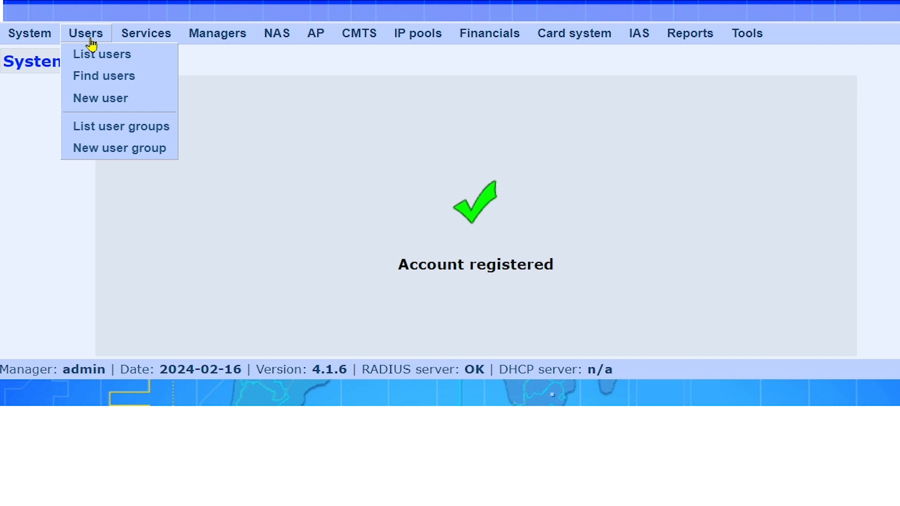
pyautogui.click(104, 98)
# Step: Fill in the new user's name from a suggestion and enter the password twice
pyautogui.click(277, 104)
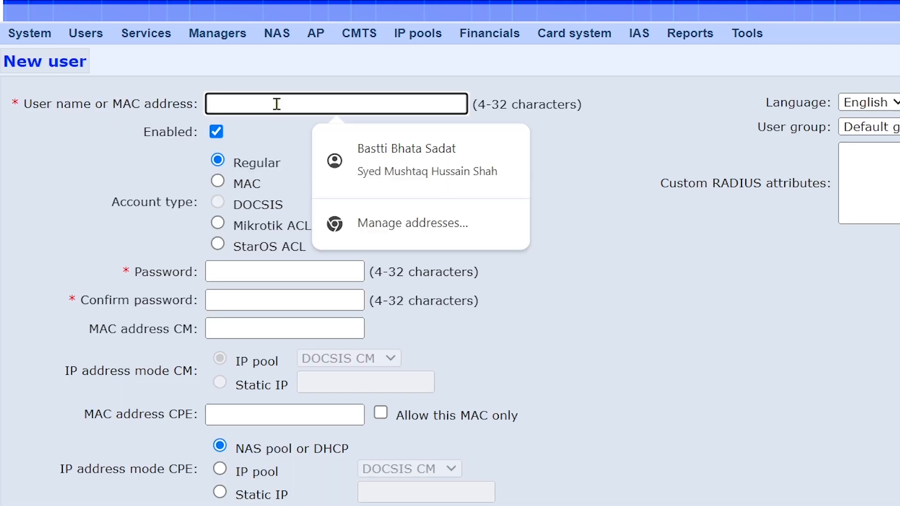
pyautogui.write('shahjee850')
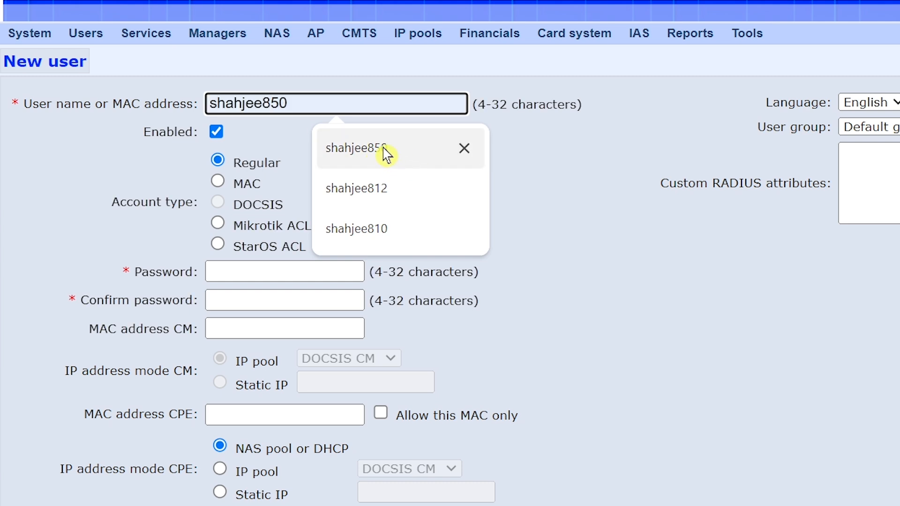
pyautogui.click(381, 153)
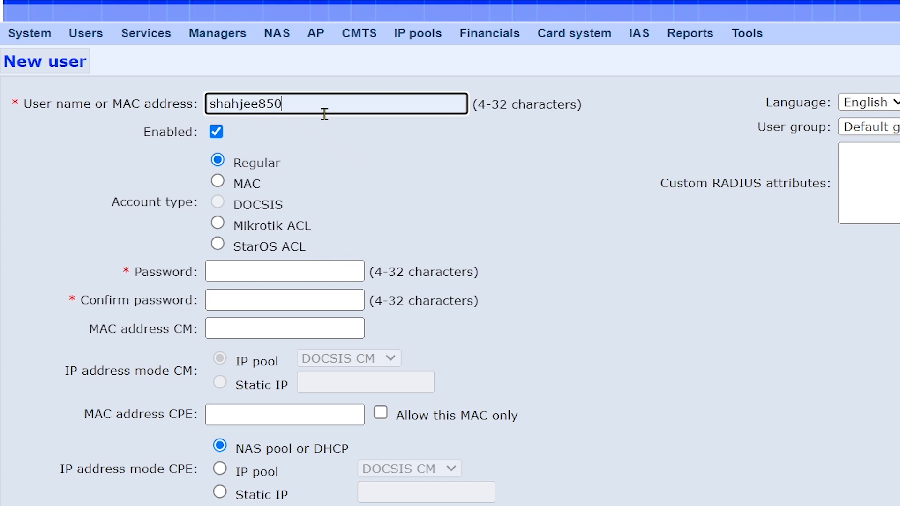
pyautogui.scroll(-2, 368, 168)
pyautogui.click(291, 161)
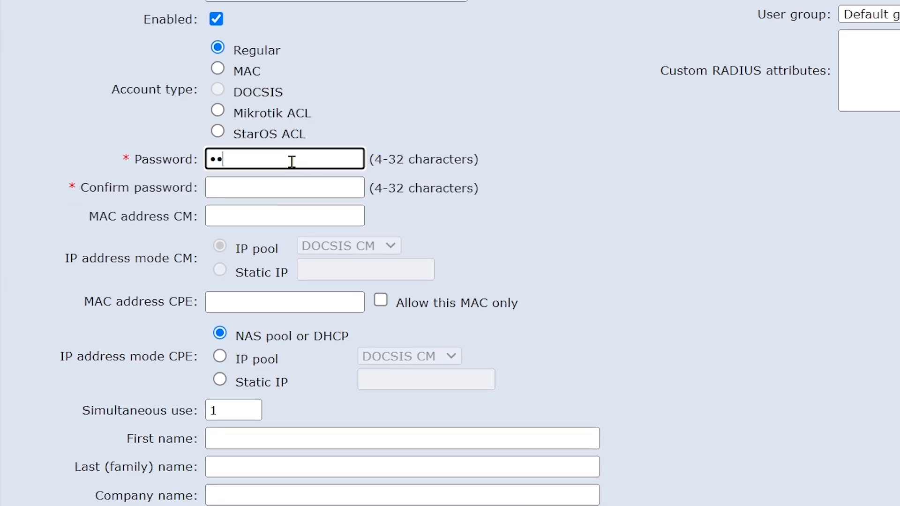
pyautogui.click(282, 184)
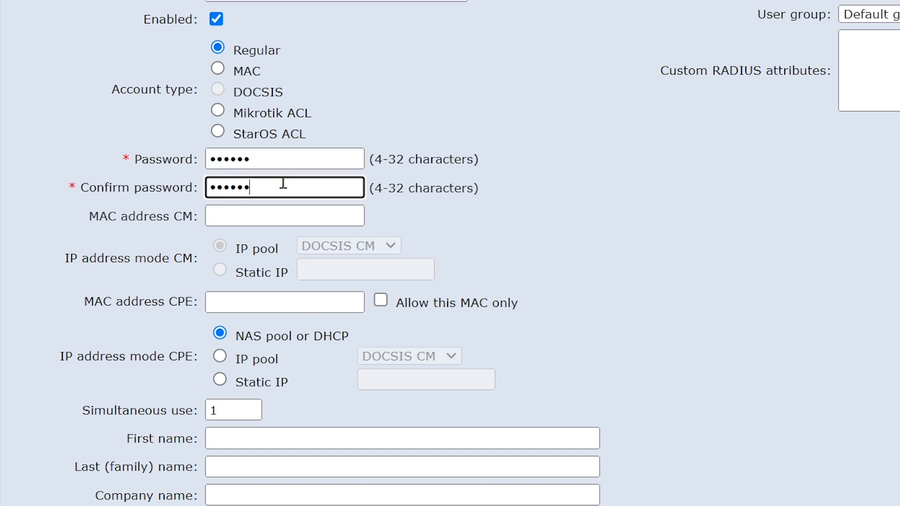
# Step: Give the user the 6 Mbps service and add the account
pyautogui.scroll(-8, 387, 202)
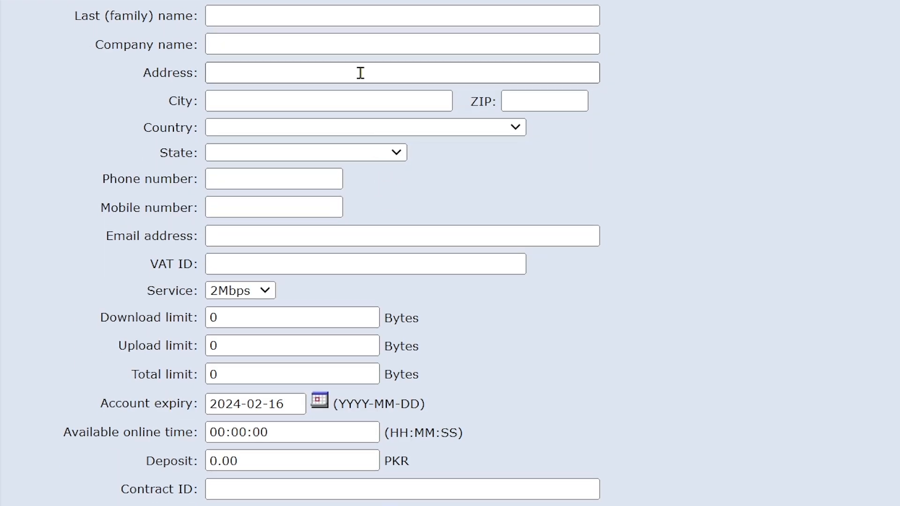
pyautogui.scroll(-2, 394, 215)
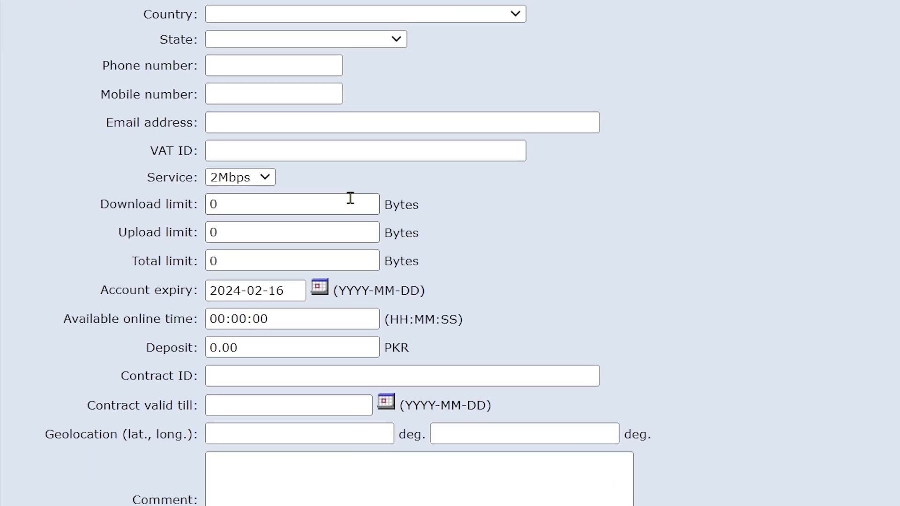
pyautogui.click(266, 178)
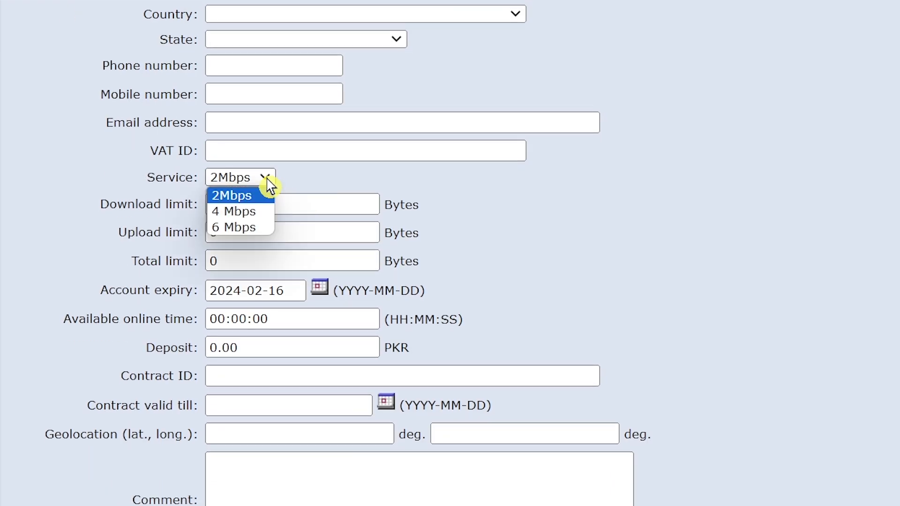
pyautogui.click(261, 229)
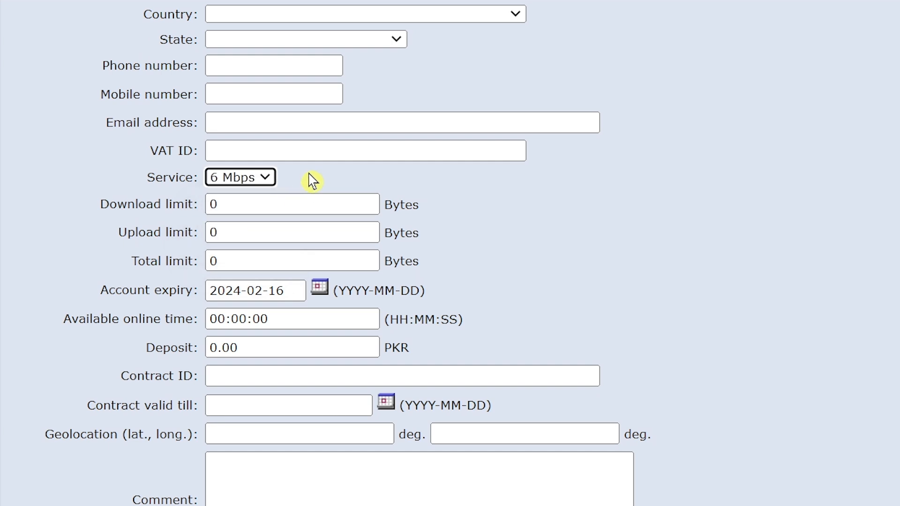
pyautogui.scroll(-3, 468, 197)
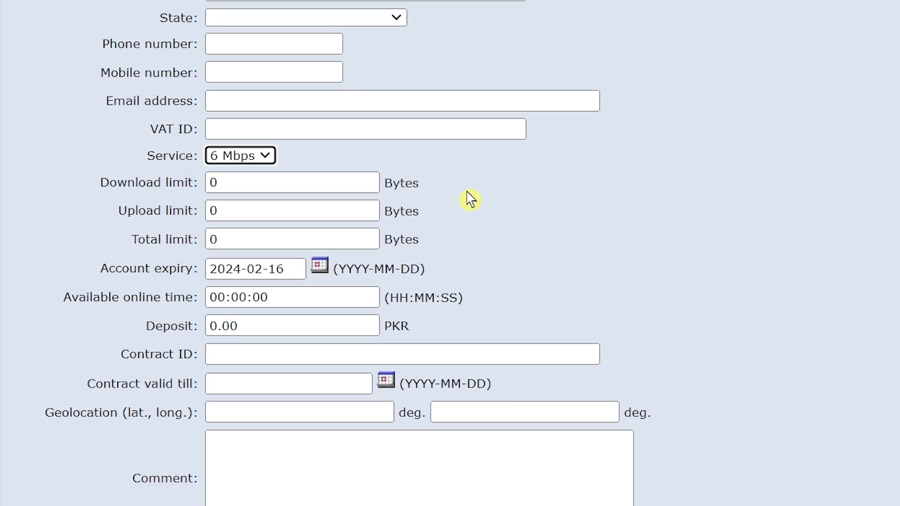
pyautogui.scroll(-2, 371, 483)
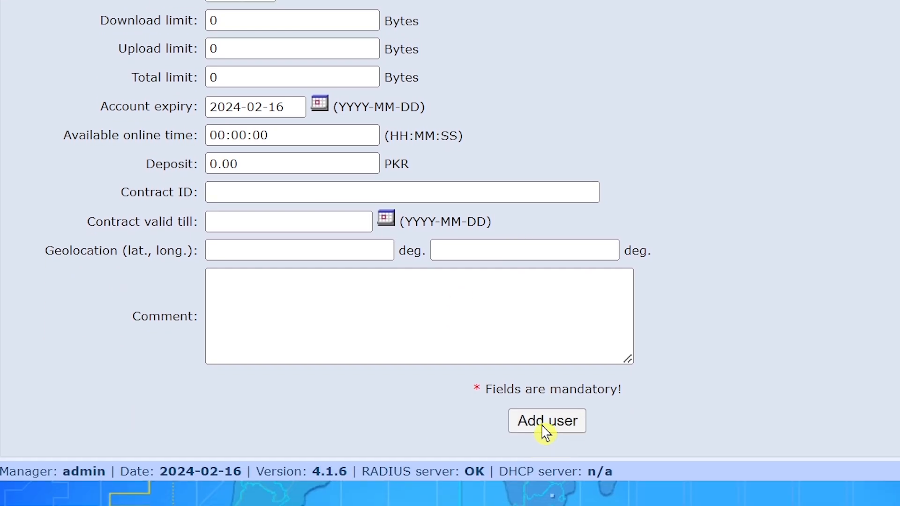
pyautogui.click(542, 422)
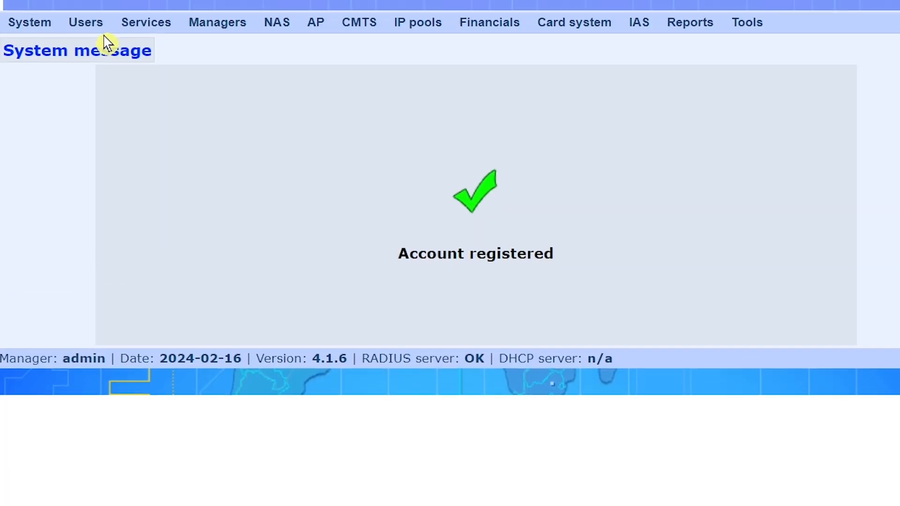
# Step: Open the 4 Mbps user's account from the users list
pyautogui.moveTo(89, 35)
pyautogui.click(100, 60)
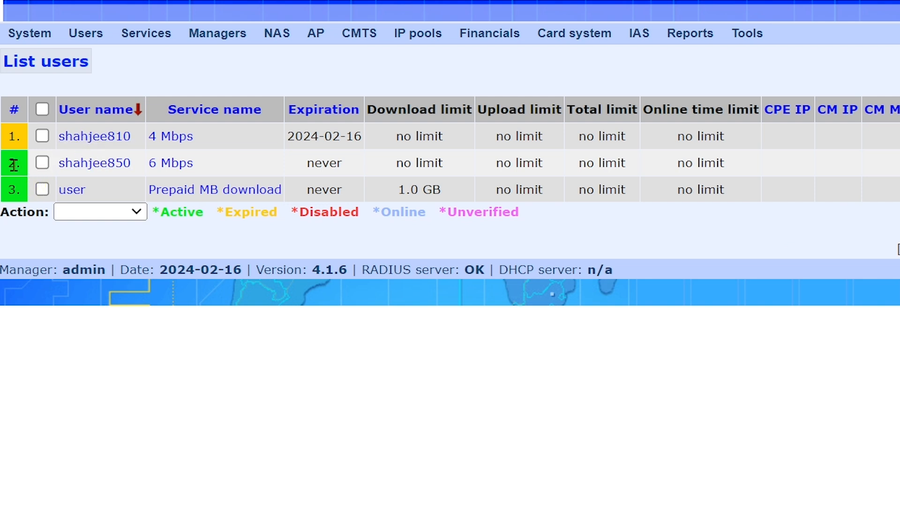
pyautogui.click(103, 141)
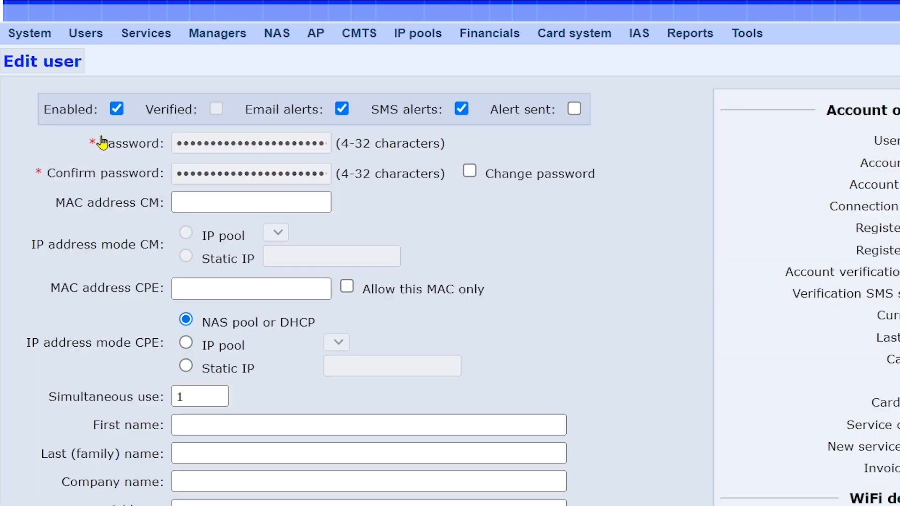
pyautogui.scroll(-7, 661, 257)
pyautogui.scroll(-6, 660, 255)
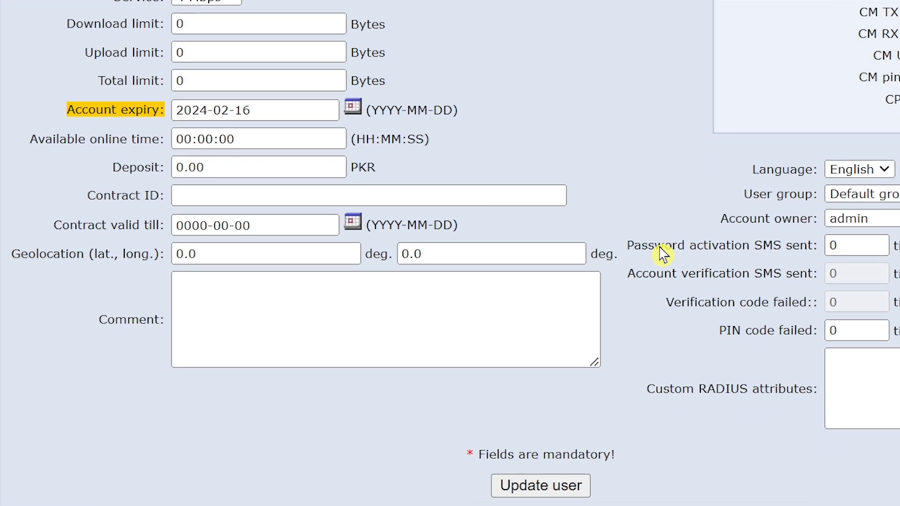
pyautogui.scroll(2, 656, 196)
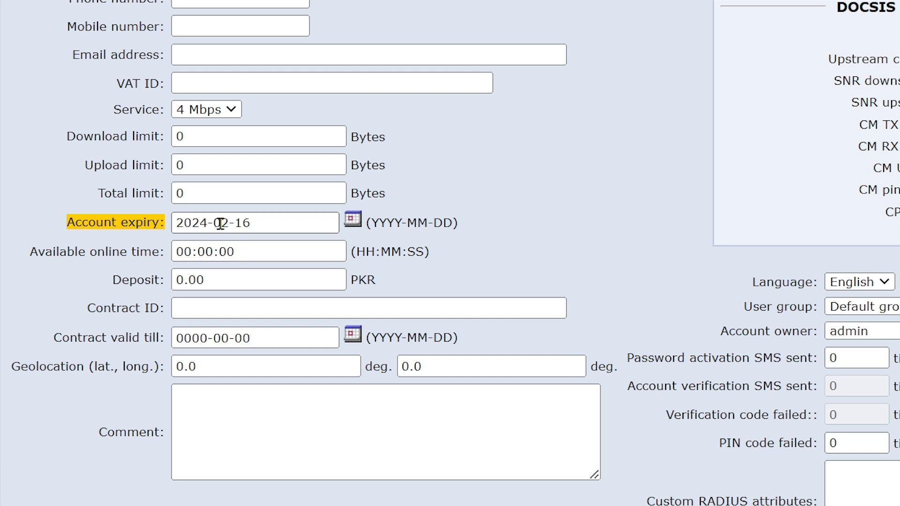
# Step: Change the account expiry to 2024-03-16 and update the user
pyautogui.click(355, 224)
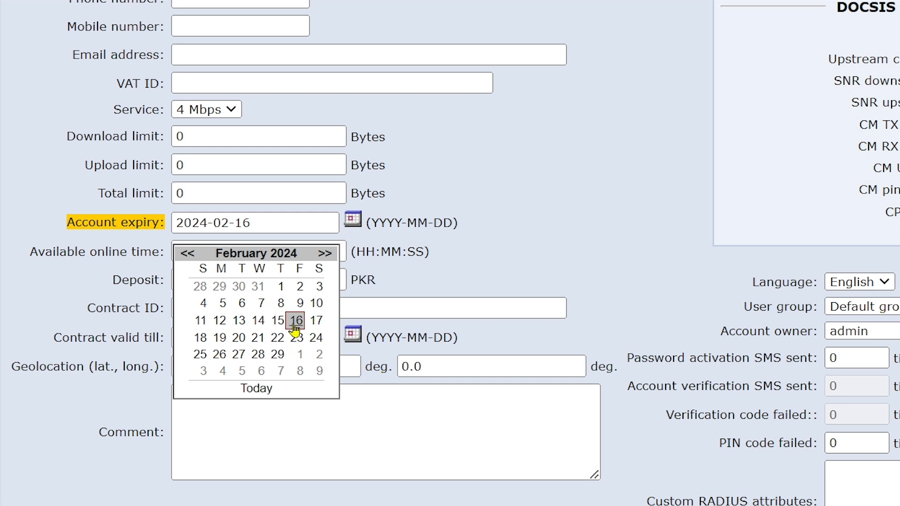
pyautogui.click(324, 254)
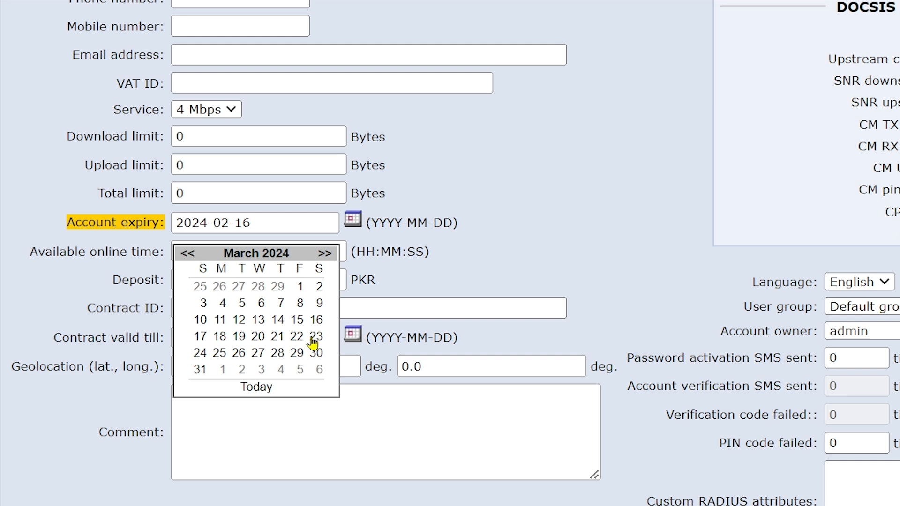
pyautogui.click(317, 322)
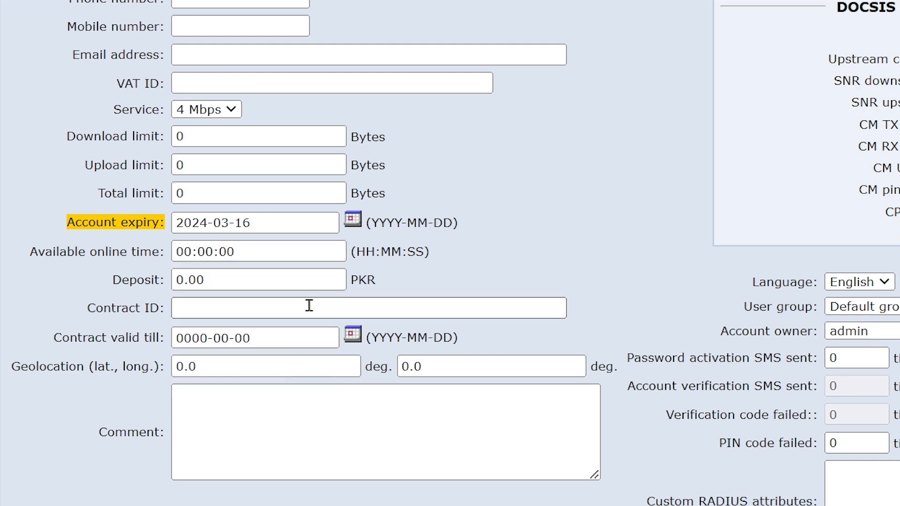
pyautogui.scroll(-2, 707, 387)
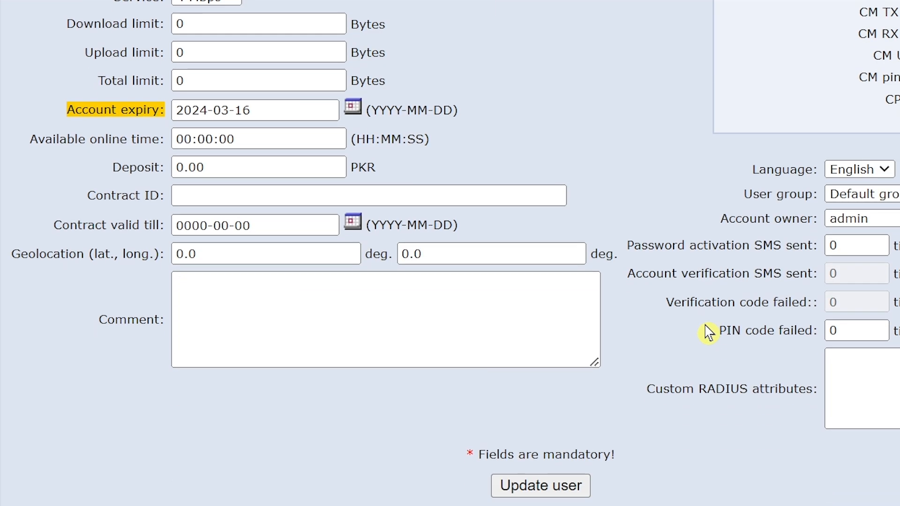
pyautogui.click(534, 493)
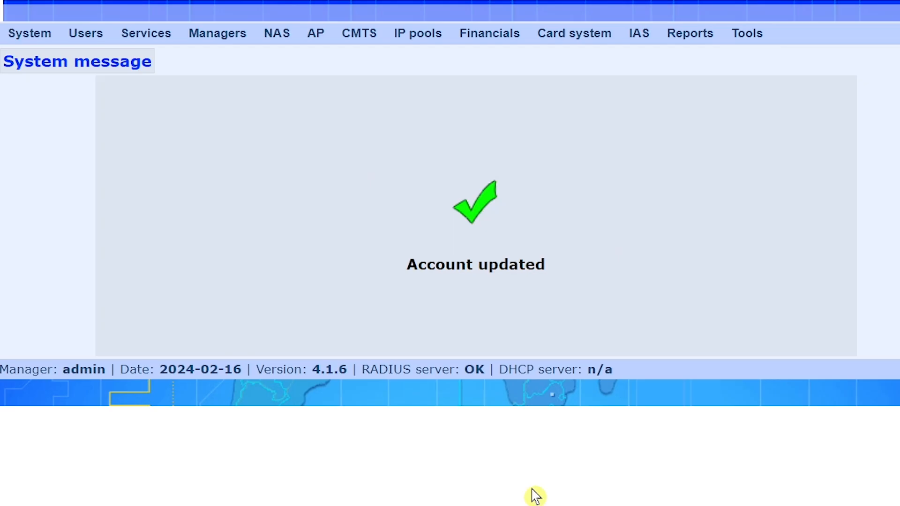
# Step: Open the 6 Mbps user and change its account expiry from 2024-02-16 to 2024-03-16
pyautogui.moveTo(85, 34)
pyautogui.click(91, 52)
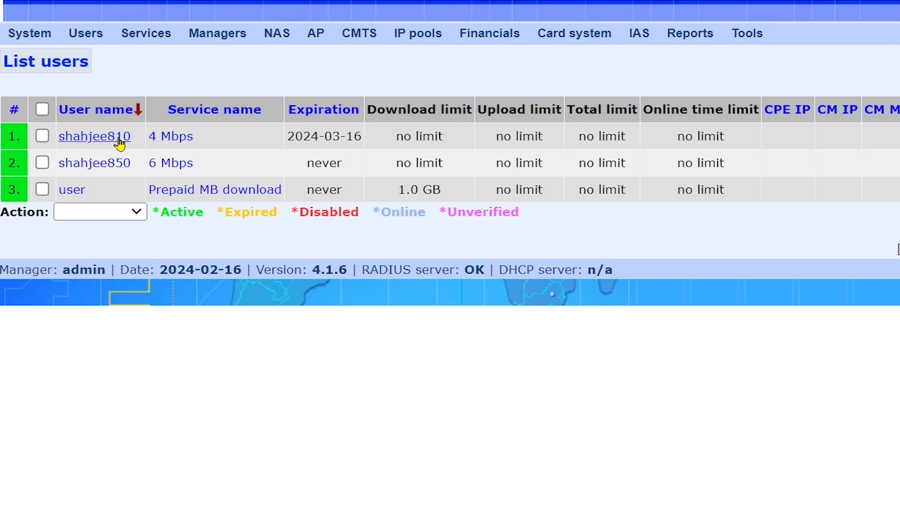
pyautogui.click(95, 163)
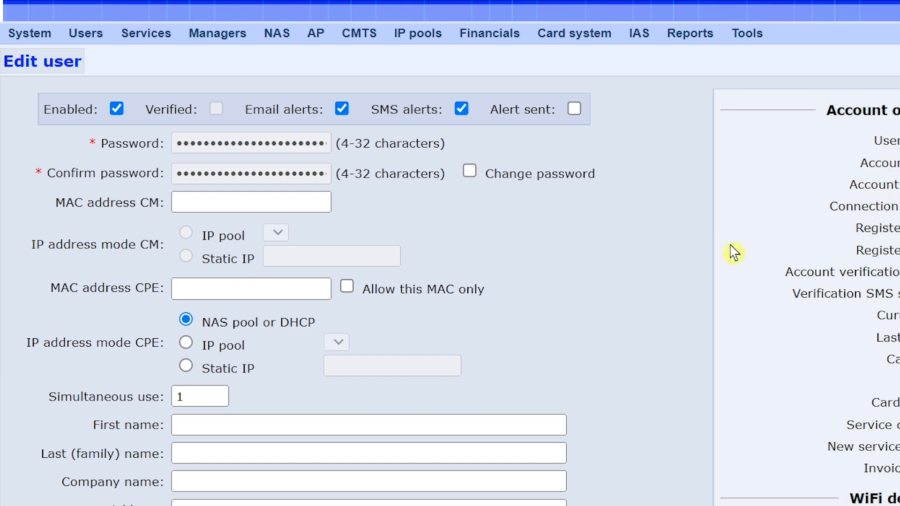
pyautogui.scroll(-12, 668, 291)
pyautogui.scroll(2, 669, 291)
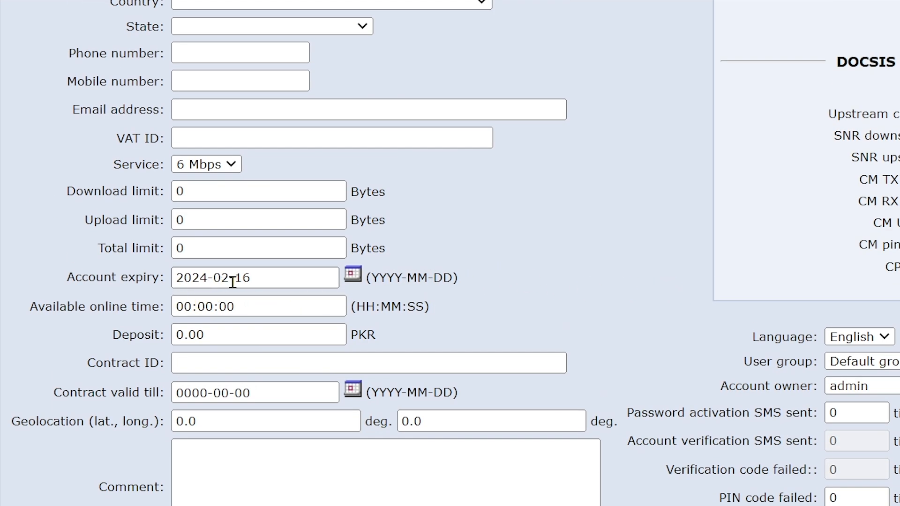
pyautogui.click(355, 278)
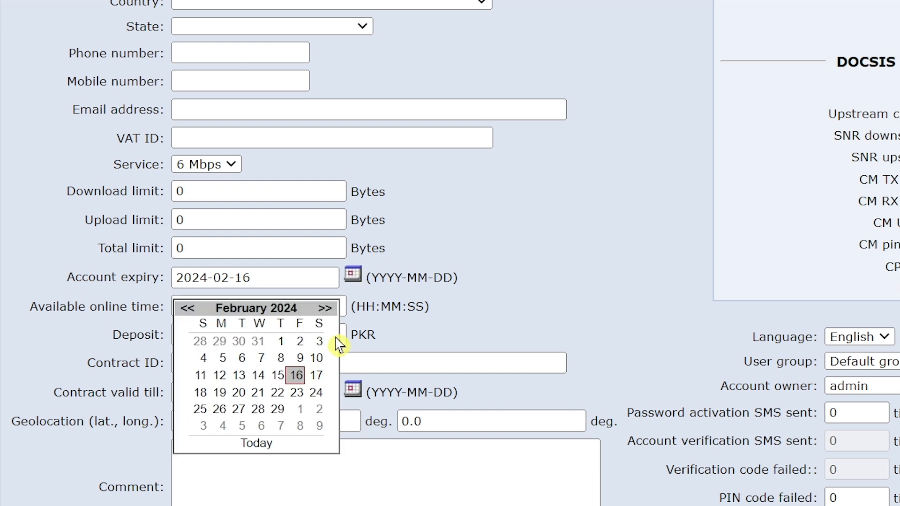
pyautogui.click(324, 310)
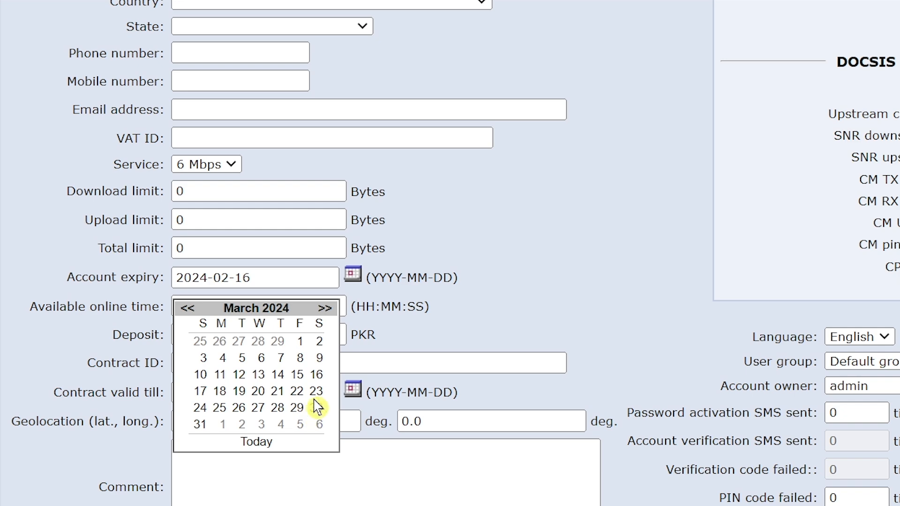
pyautogui.click(316, 375)
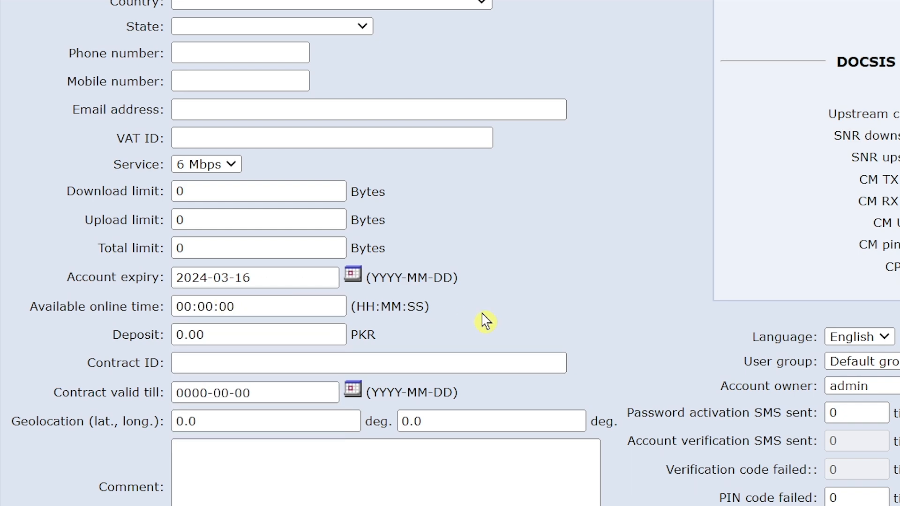
pyautogui.scroll(-3, 481, 328)
# Step: Save the 6 Mbps user's new expiry date and return to the user list
pyautogui.click(534, 490)
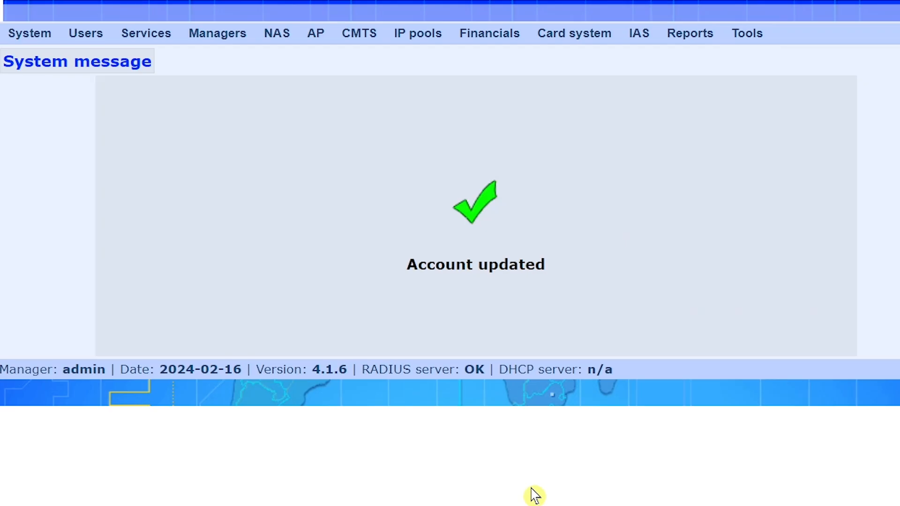
pyautogui.moveTo(91, 50)
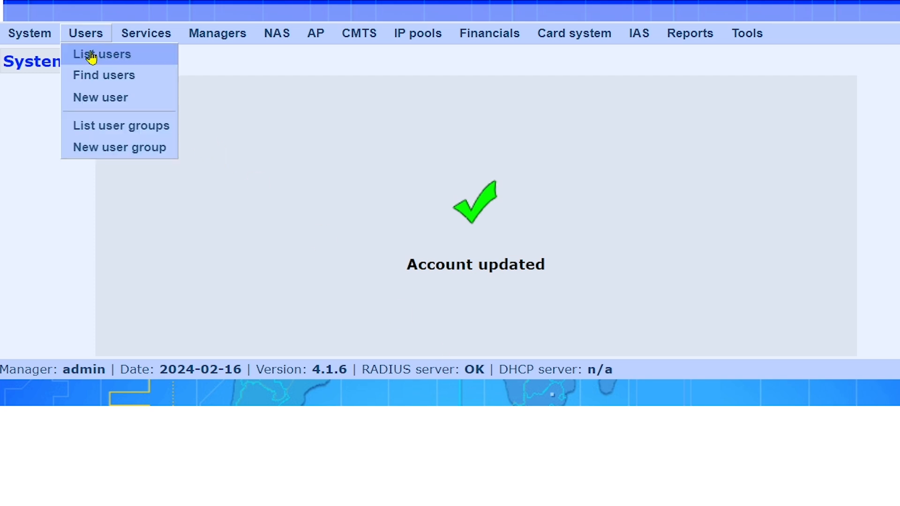
pyautogui.click(90, 56)
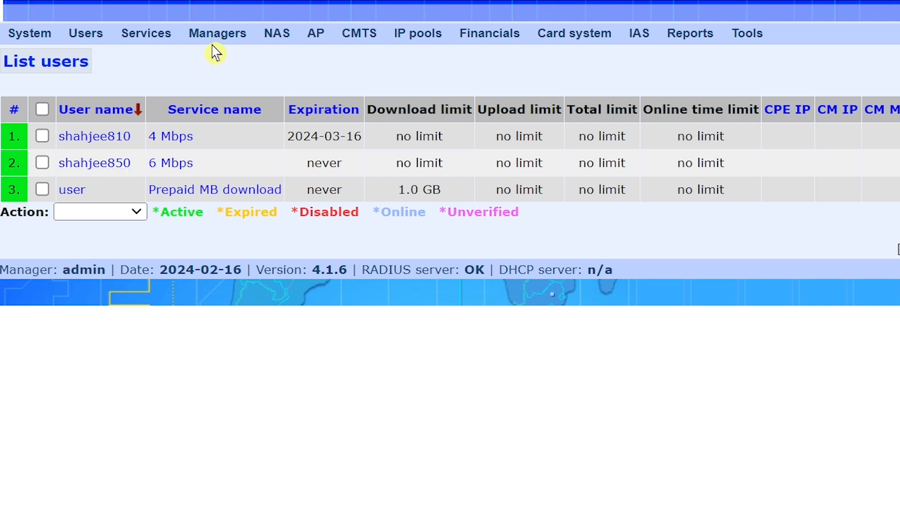
# Step: Bring up the List NAS page showing the Mikrotik NAS at 192.168.0.9
pyautogui.moveTo(216, 43)
pyautogui.moveTo(274, 42)
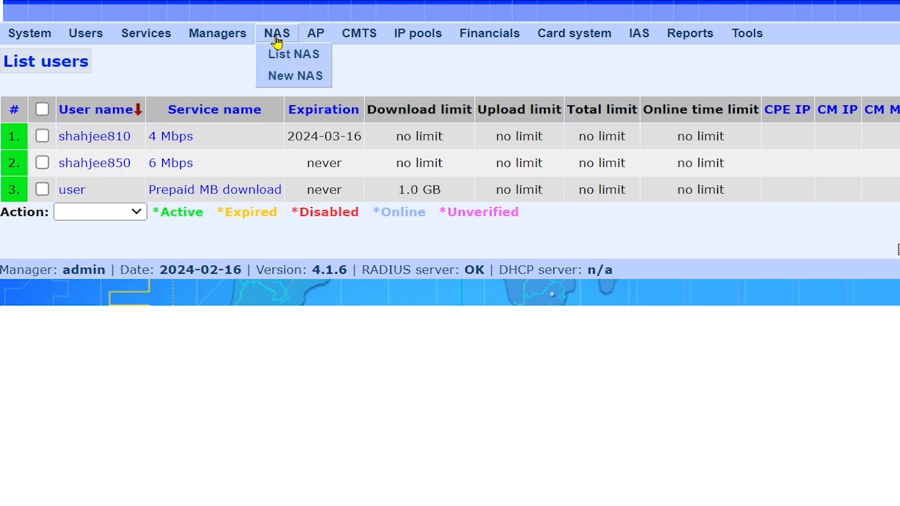
pyautogui.click(301, 59)
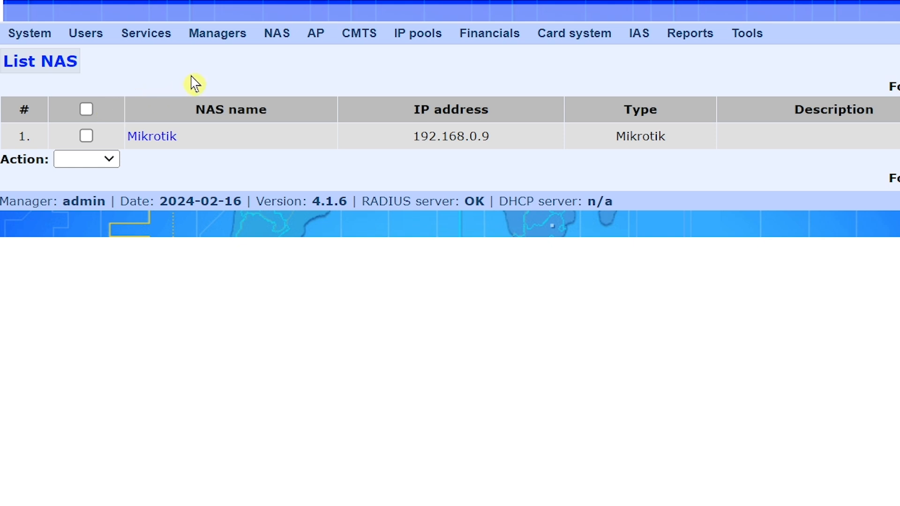
# Step: Open the Mikrotik NAS for editing and copy its name 'Mikrotik'
pyautogui.click(162, 140)
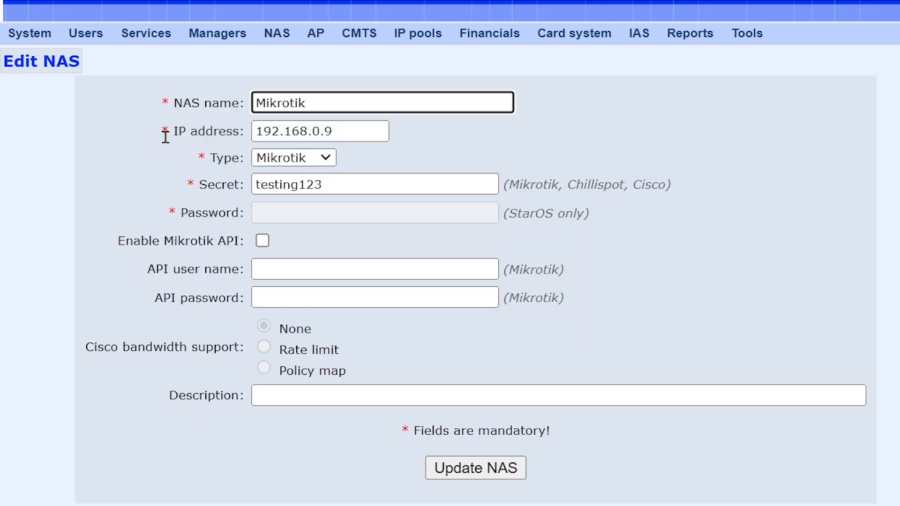
pyautogui.moveTo(313, 102); pyautogui.dragTo(230, 102)
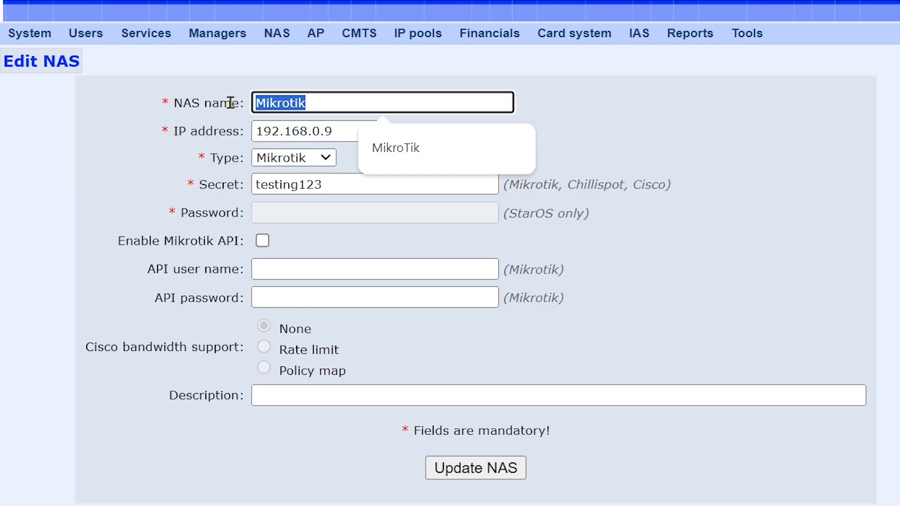
pyautogui.rightClick(282, 105)
pyautogui.click(335, 209)
# Step: Change the NAS IP address from 192.168.0.9 to 31.31.1.3 and enter a new shared secret
pyautogui.moveTo(338, 134); pyautogui.dragTo(209, 133)
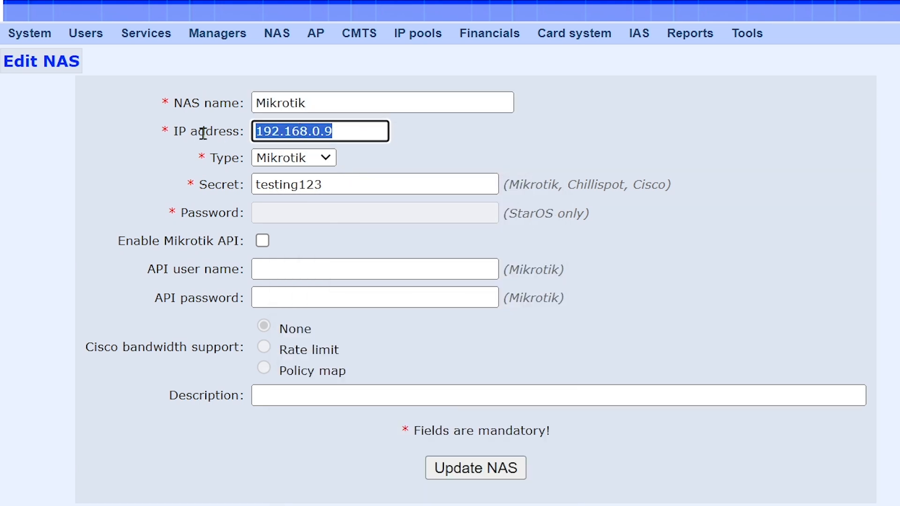
pyautogui.write('31.31.1')
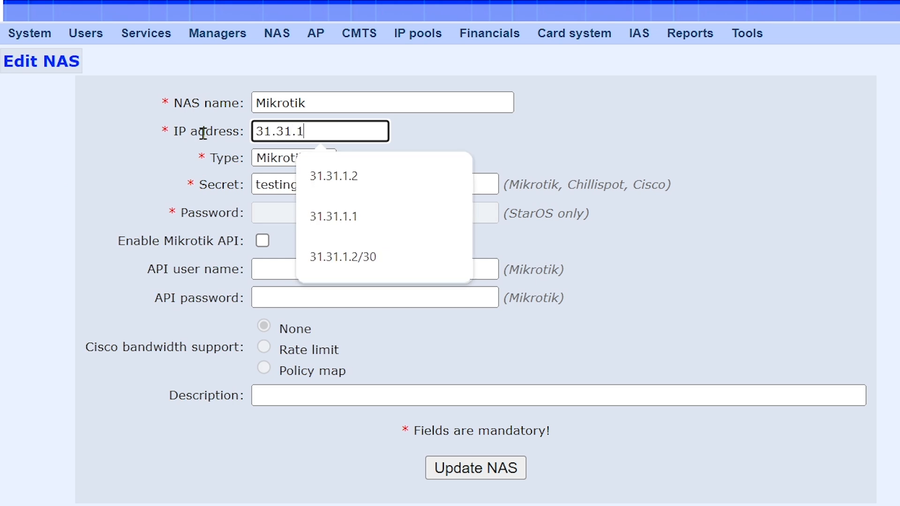
pyautogui.write('.3')
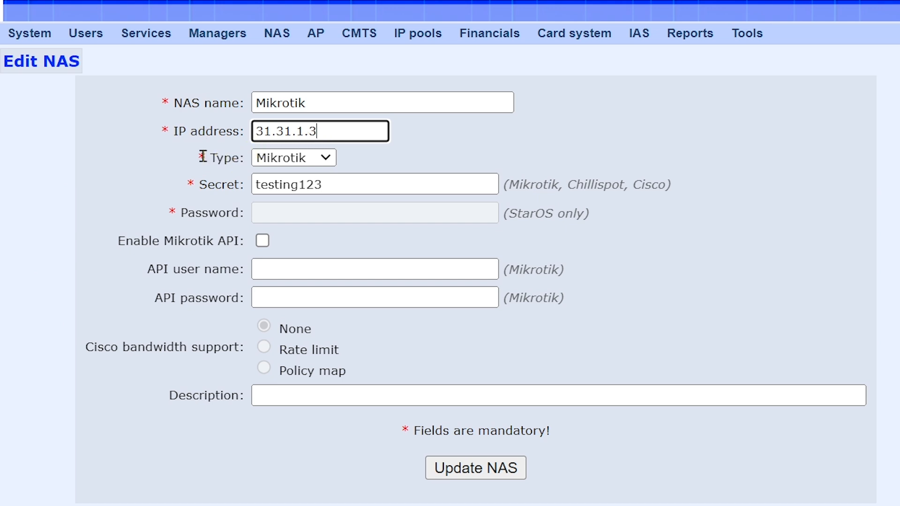
pyautogui.moveTo(331, 185); pyautogui.dragTo(234, 185)
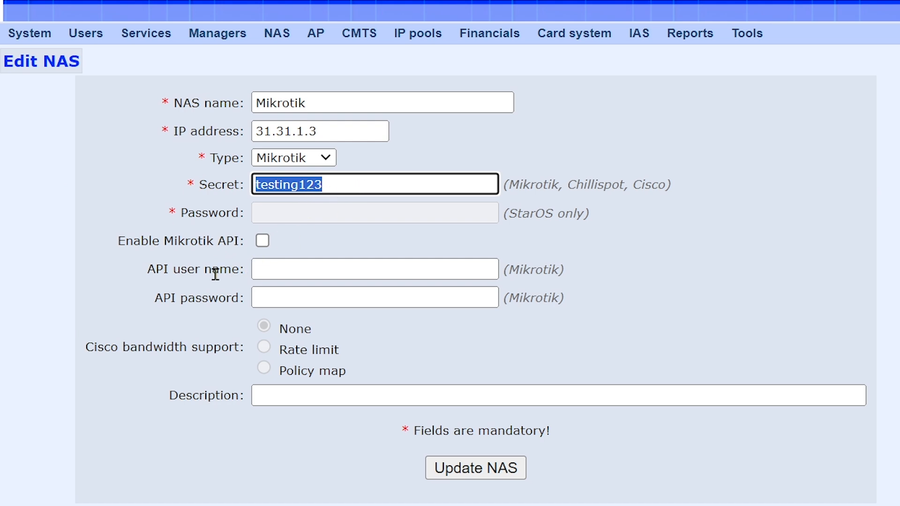
pyautogui.write('1234')
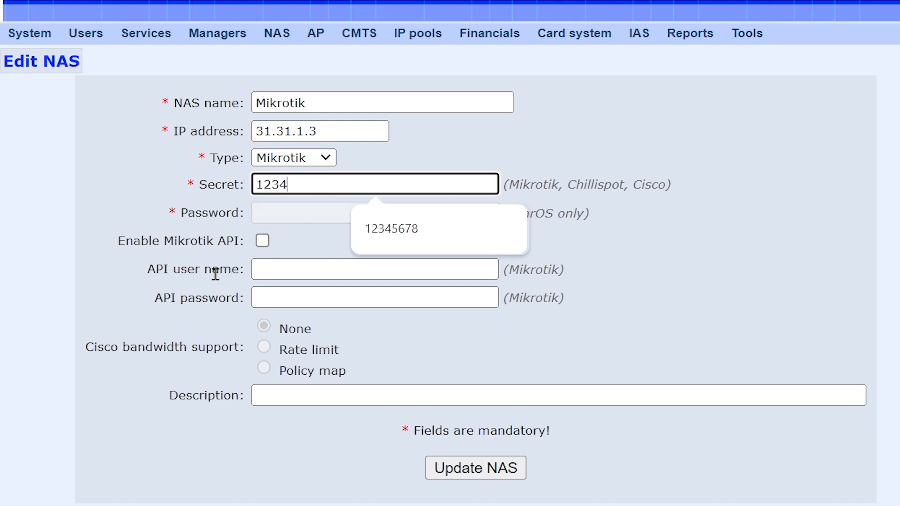
pyautogui.write('5678')
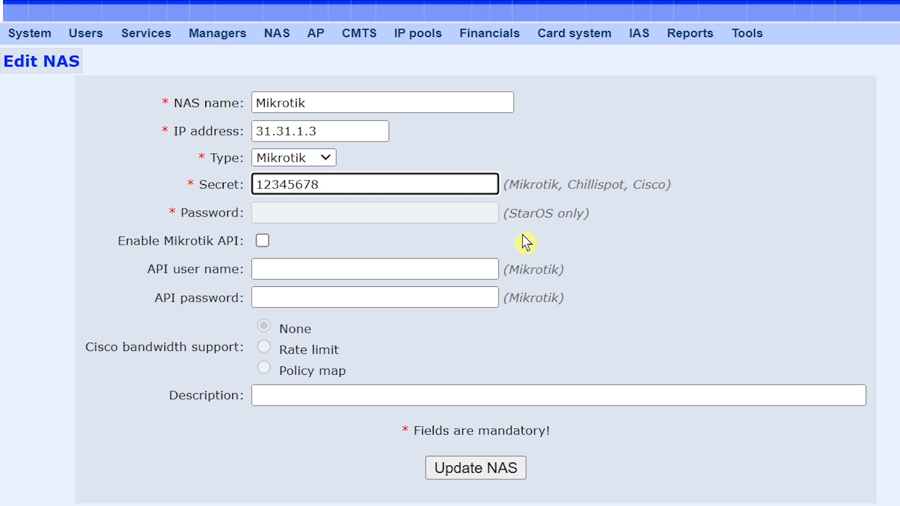
# Step: Enable the Mikrotik API and fill in the saved API user name and password
pyautogui.click(409, 220)
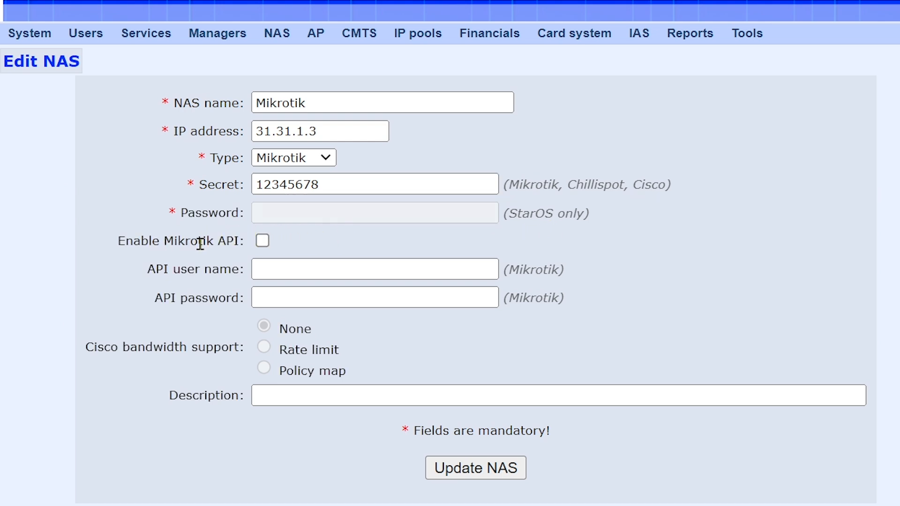
pyautogui.click(263, 244)
pyautogui.click(311, 267)
pyautogui.click(373, 321)
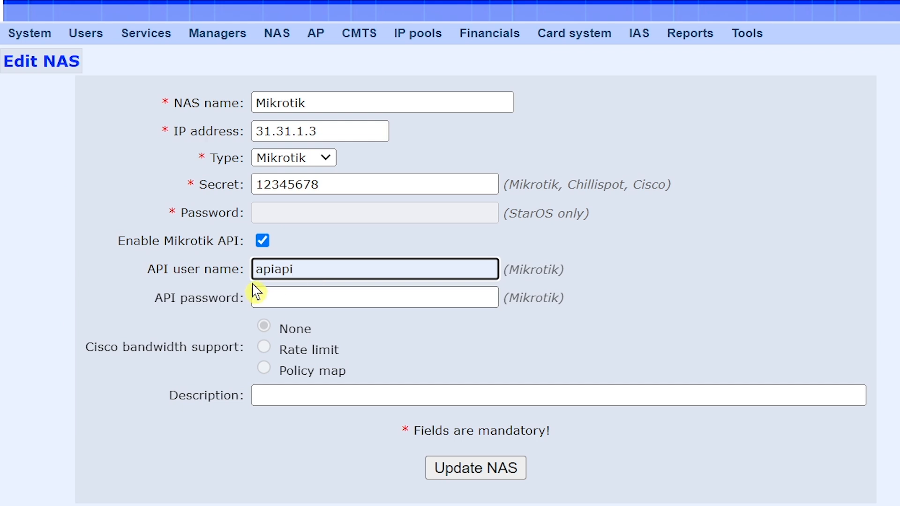
pyautogui.click(288, 298)
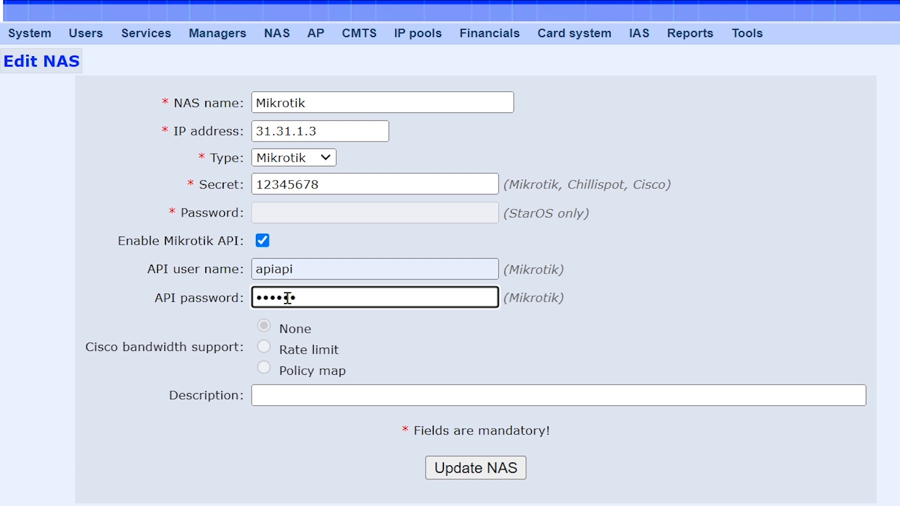
# Step: Set the NAS description to 'Mikrotik RB750GR3' and save the NAS update
pyautogui.click(309, 394)
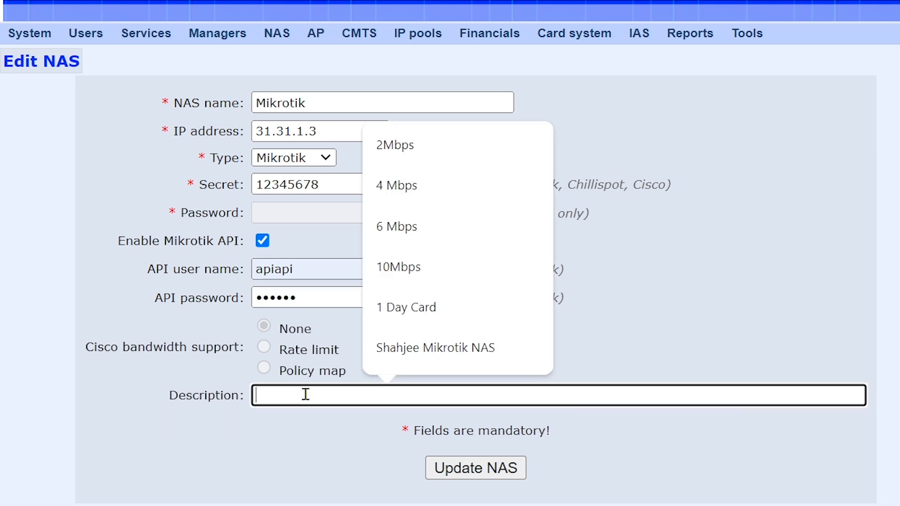
pyautogui.rightClick(304, 395)
pyautogui.click(360, 170)
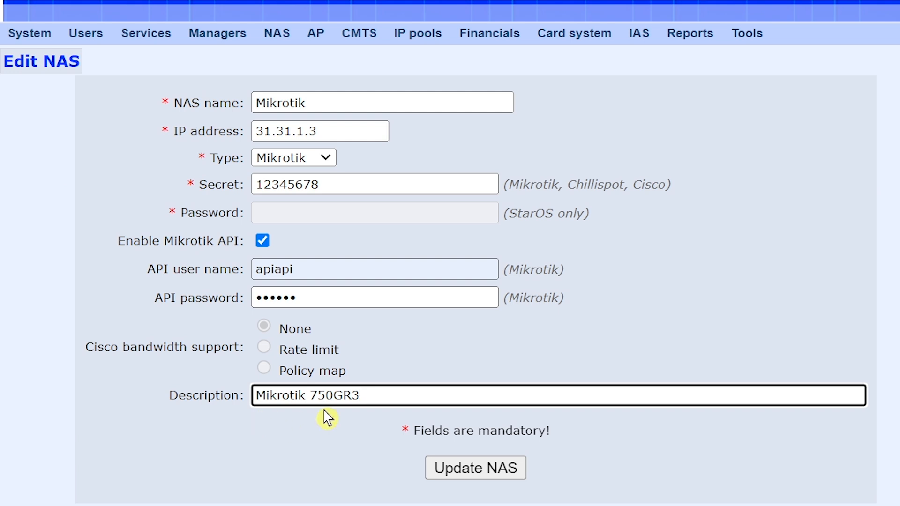
pyautogui.click(310, 396)
pyautogui.write('R')
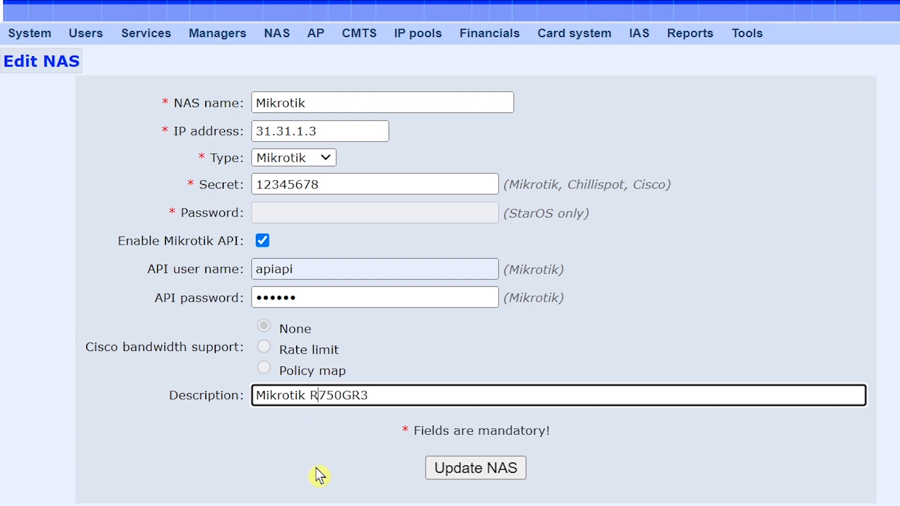
pyautogui.write('B')
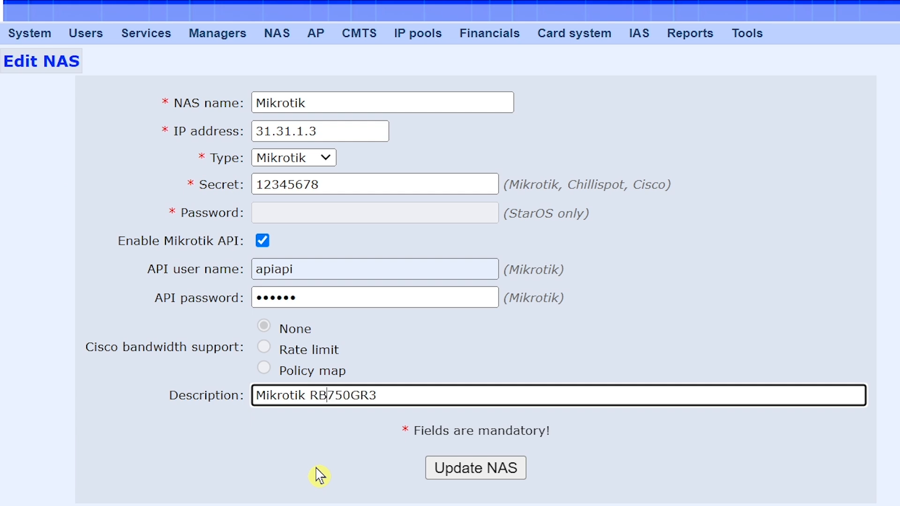
pyautogui.click(390, 395)
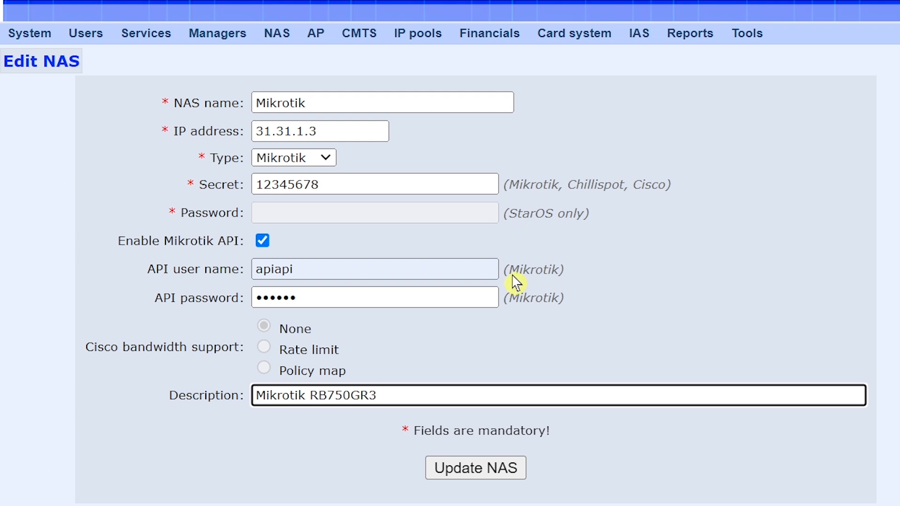
pyautogui.click(491, 477)
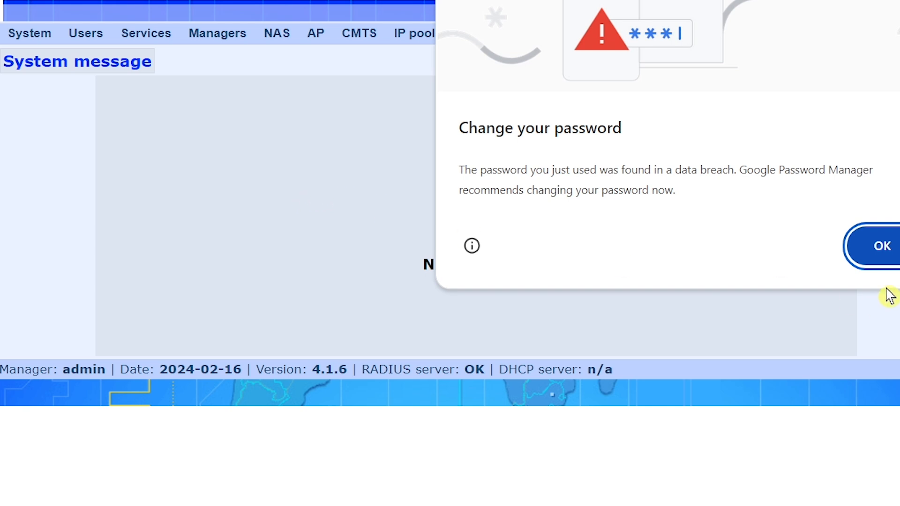
pyautogui.click(884, 255)
# Step: Return to the NAS list, then open the hsprof1 hotspot server profile in WinBox
pyautogui.moveTo(277, 49)
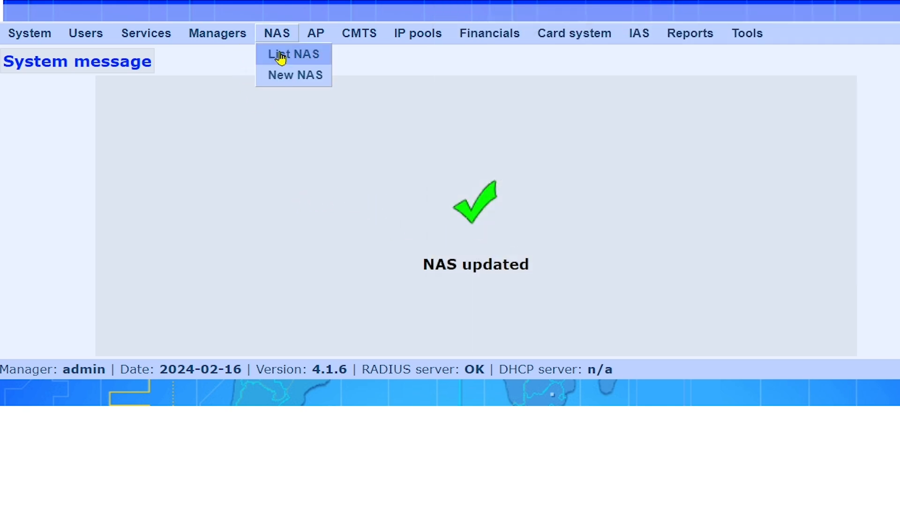
pyautogui.click(305, 61)
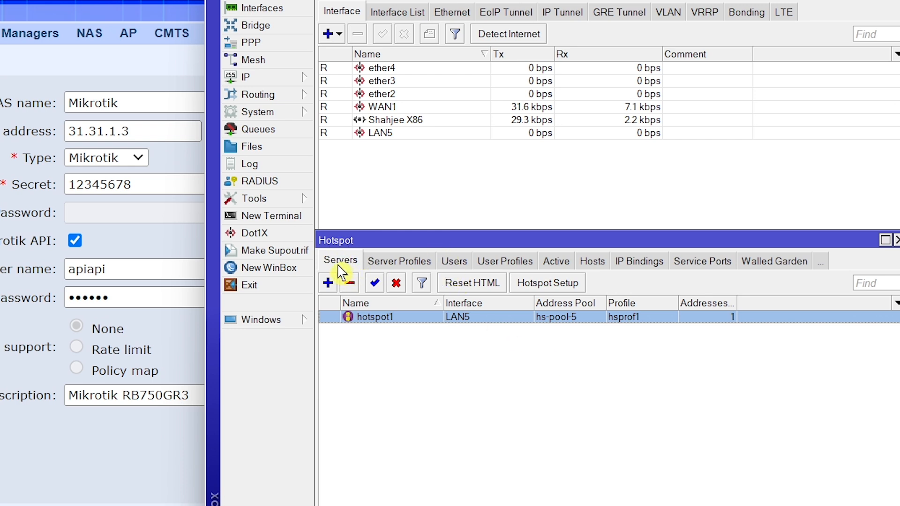
pyautogui.click(385, 271)
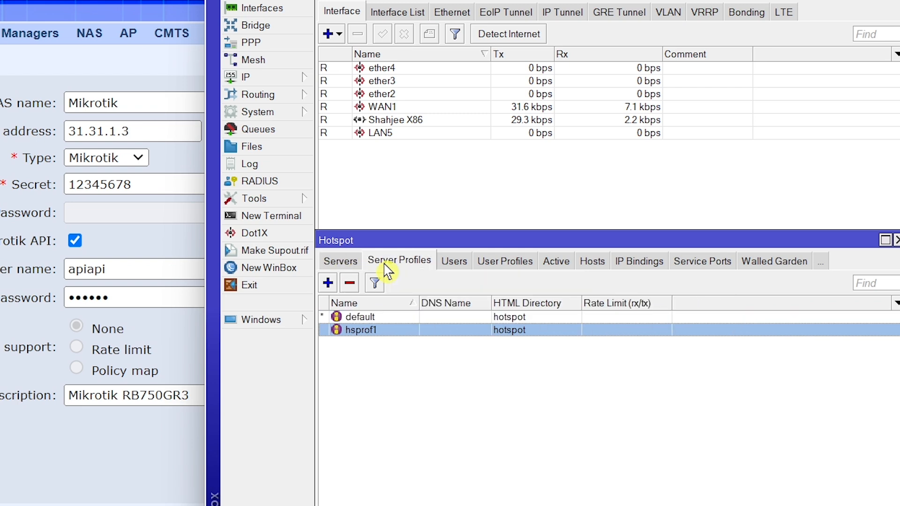
pyautogui.doubleClick(393, 338)
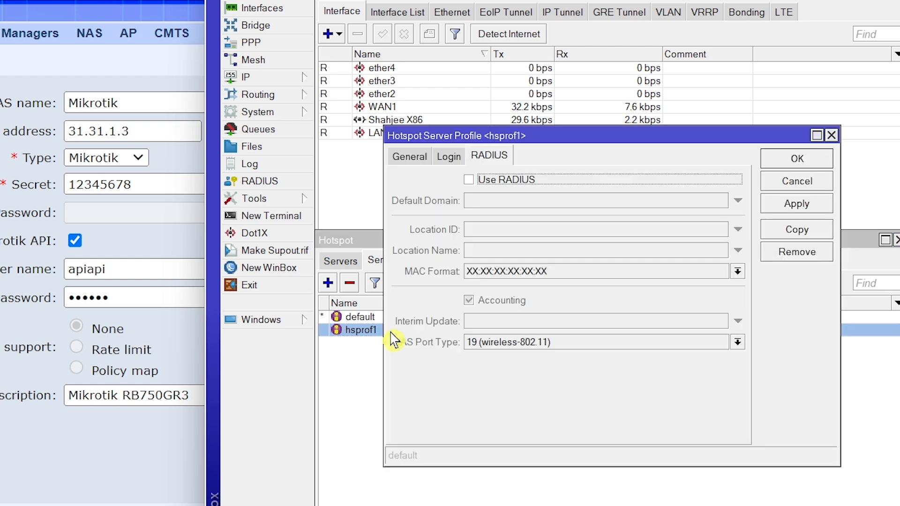
# Step: Turn on Use RADIUS in hsprof1's RADIUS settings and save the profile
pyautogui.click(409, 156)
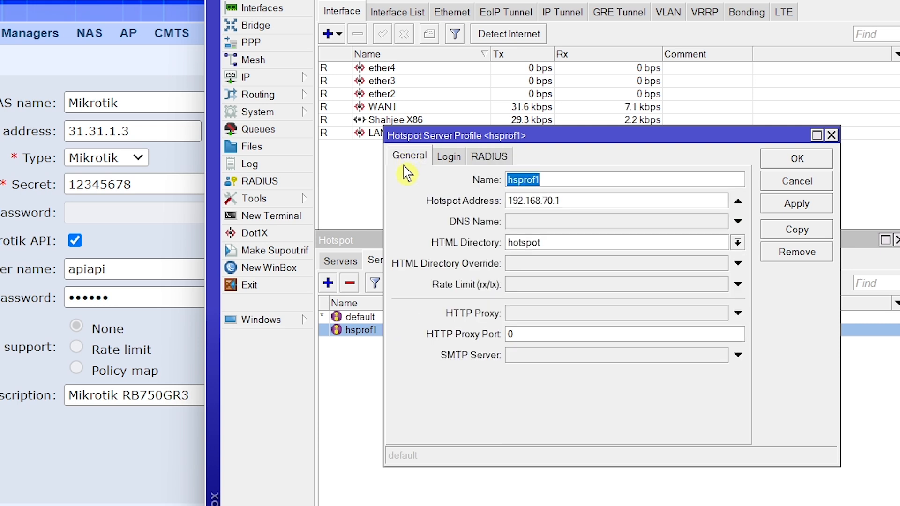
pyautogui.click(450, 158)
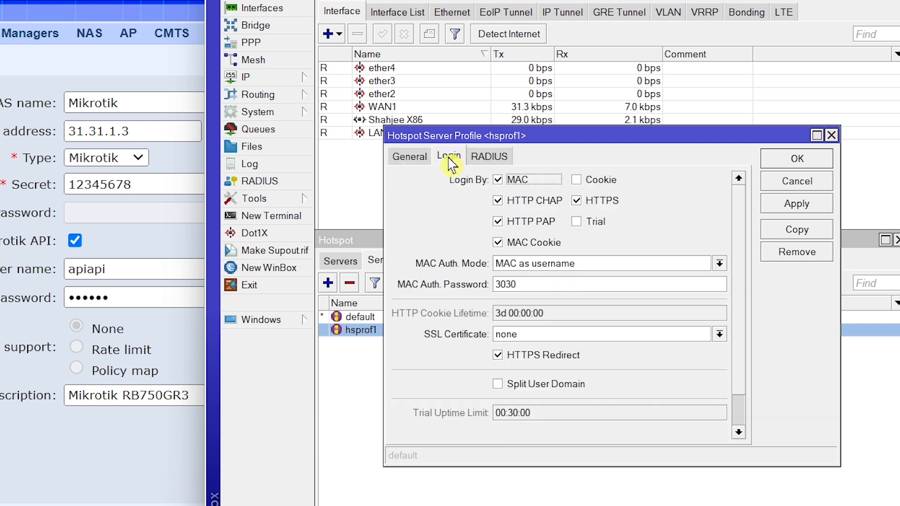
pyautogui.click(489, 157)
pyautogui.click(469, 181)
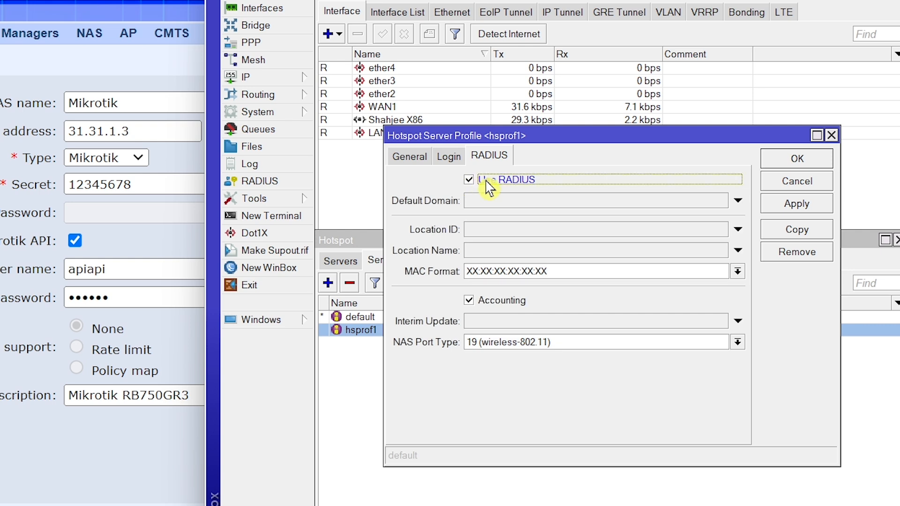
pyautogui.click(798, 205)
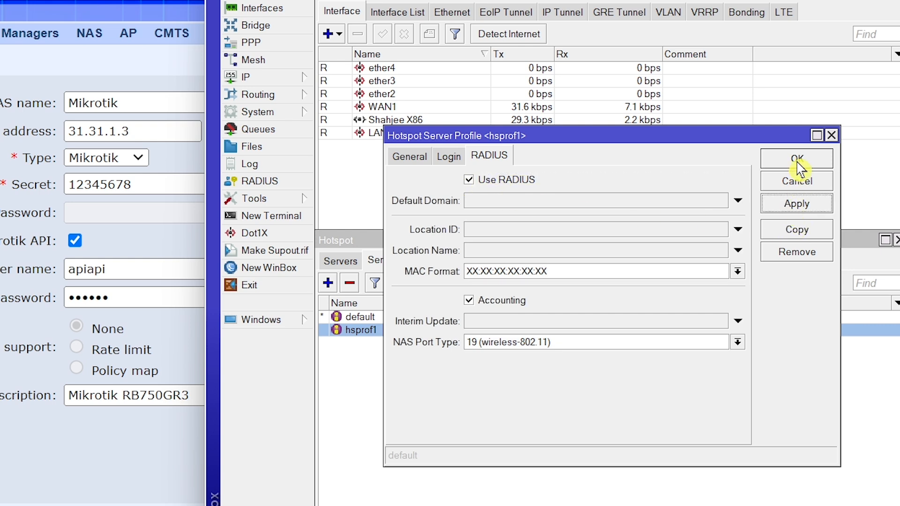
pyautogui.click(798, 162)
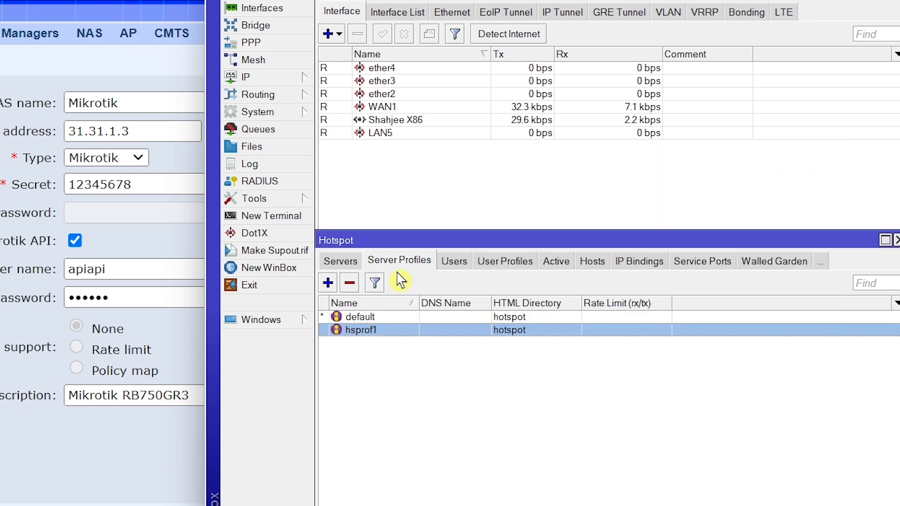
pyautogui.click(271, 189)
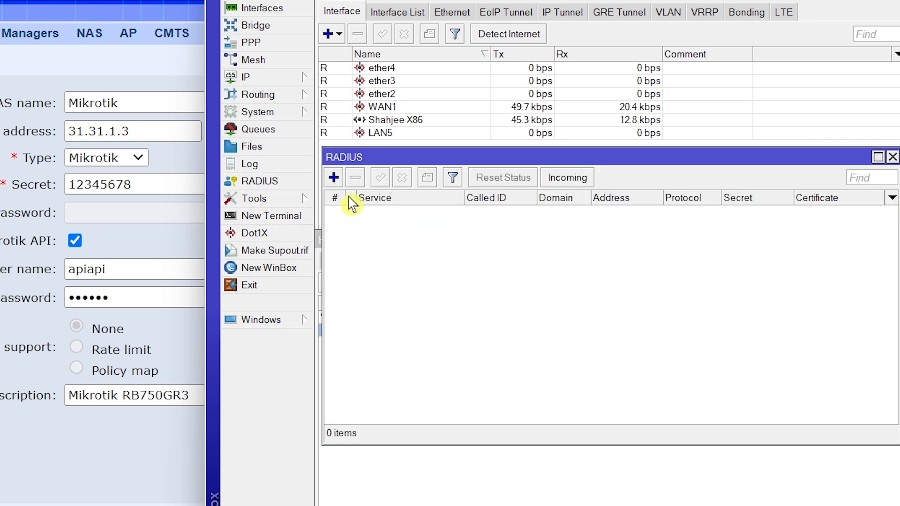
# Step: Add a new RADIUS server entry with address 31.31.1.3
pyautogui.click(335, 178)
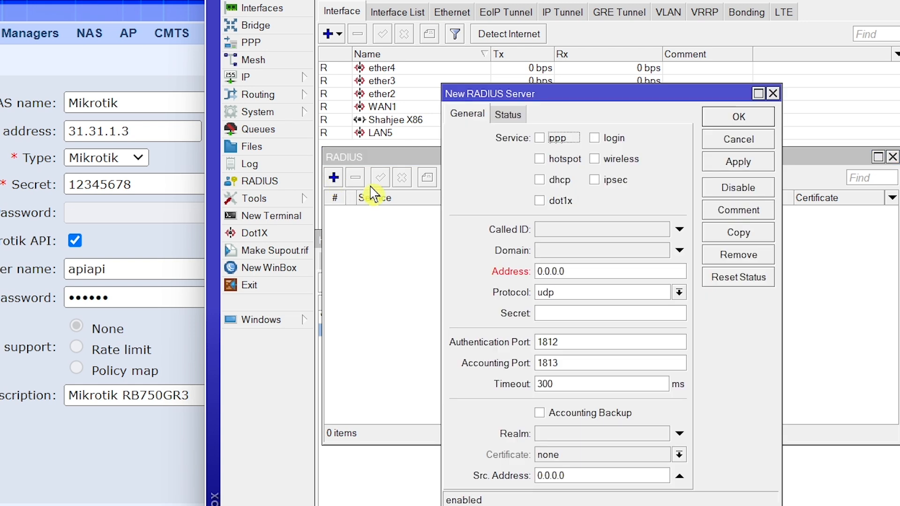
pyautogui.moveTo(441, 216); pyautogui.dragTo(374, 216)
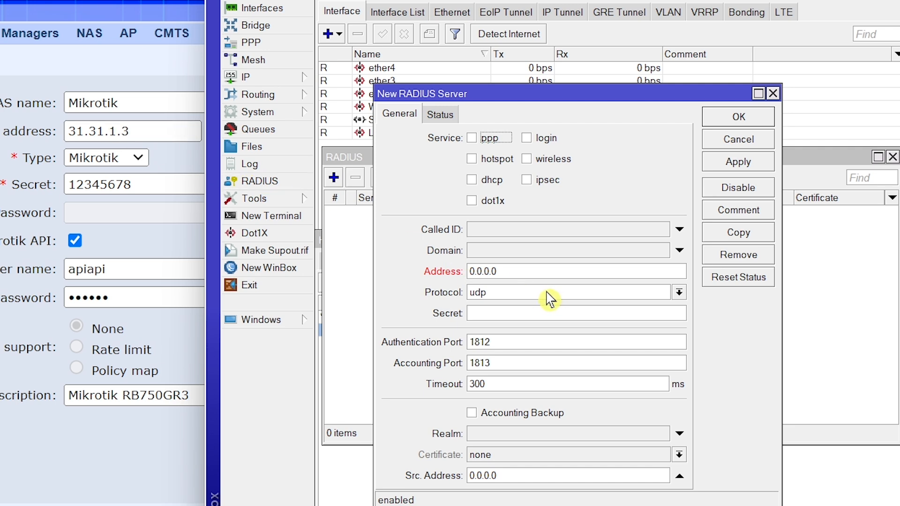
pyautogui.doubleClick(516, 274)
pyautogui.write('345678')
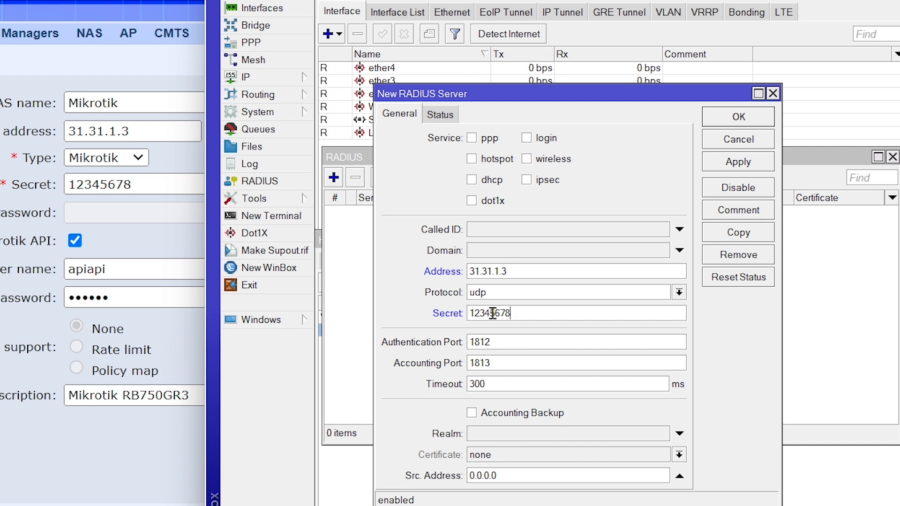
# Step: Assign the RADIUS server to the ppp and hotspot services and save it
pyautogui.click(472, 139)
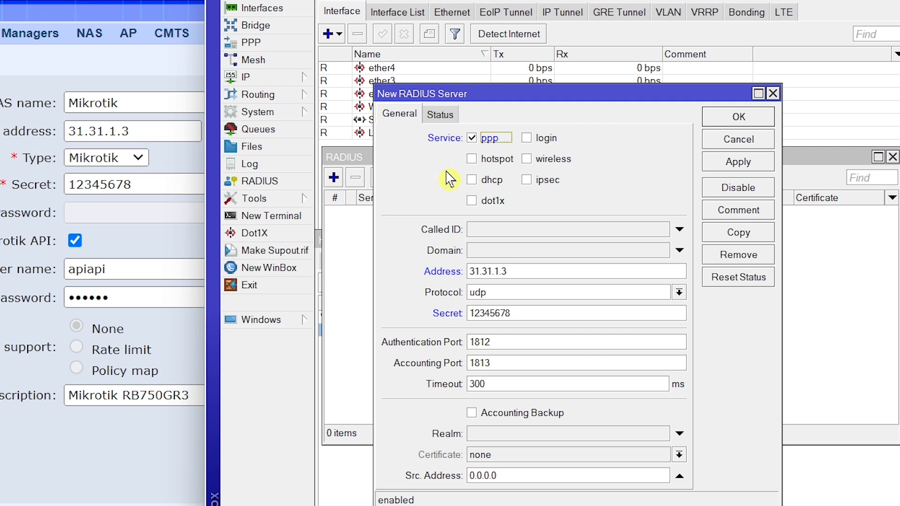
pyautogui.click(472, 161)
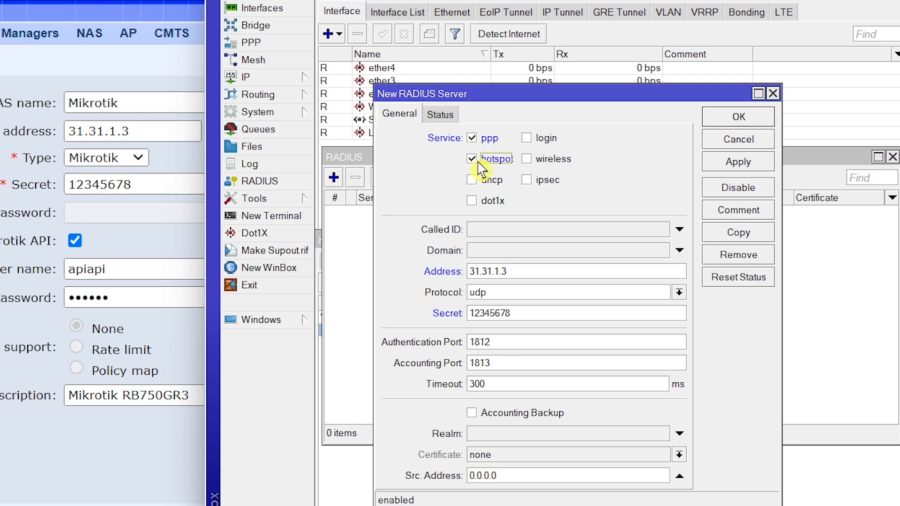
pyautogui.click(474, 158)
pyautogui.click(472, 161)
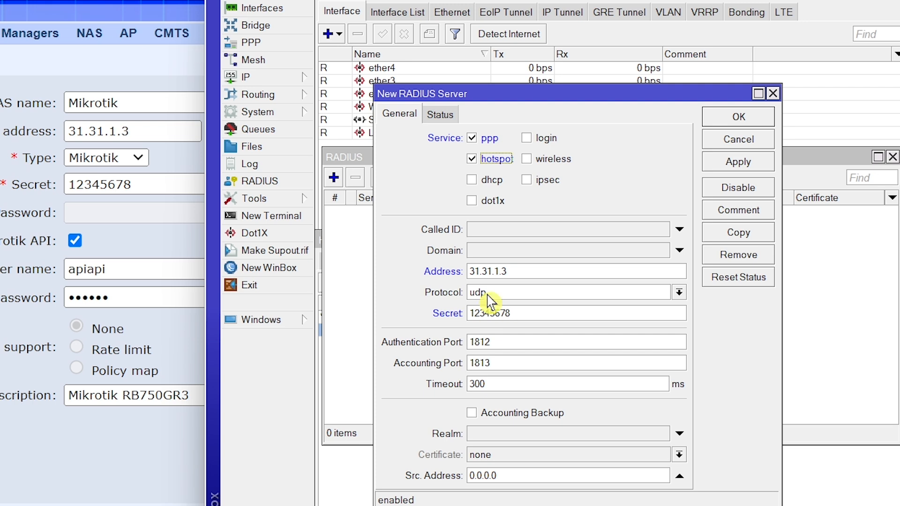
pyautogui.click(726, 164)
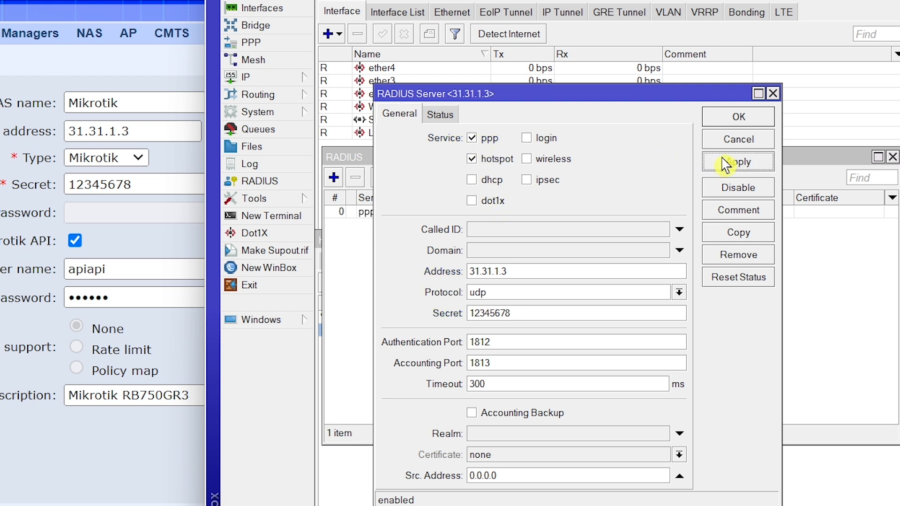
pyautogui.click(735, 118)
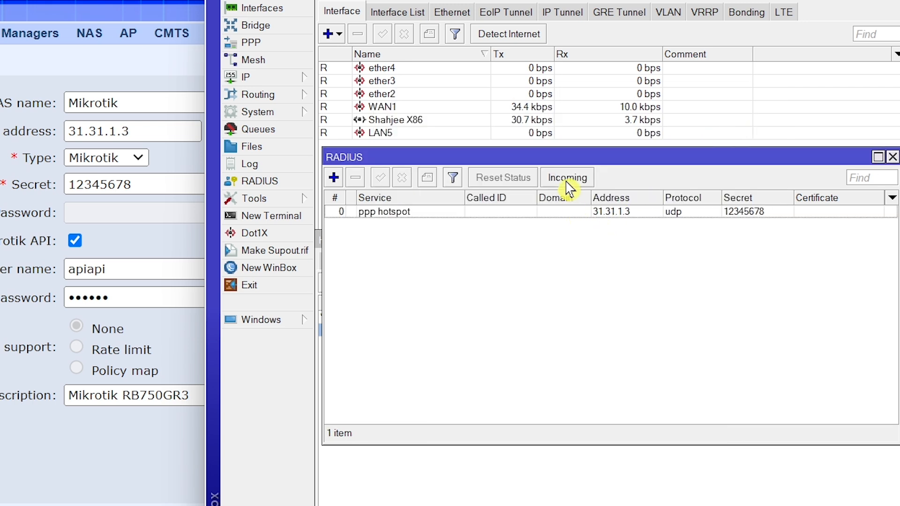
# Step: Enable Accept for incoming RADIUS requests, edit the port, apply, and close RADIUS
pyautogui.click(567, 181)
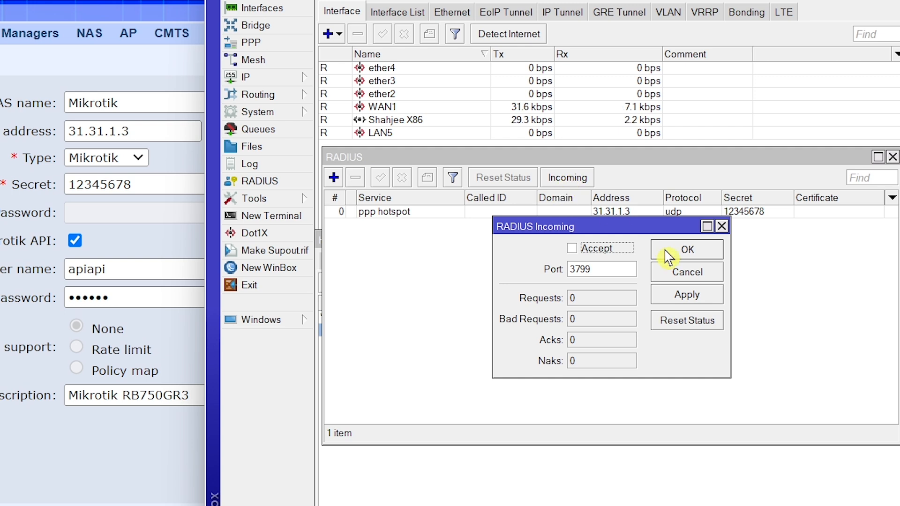
pyautogui.click(572, 248)
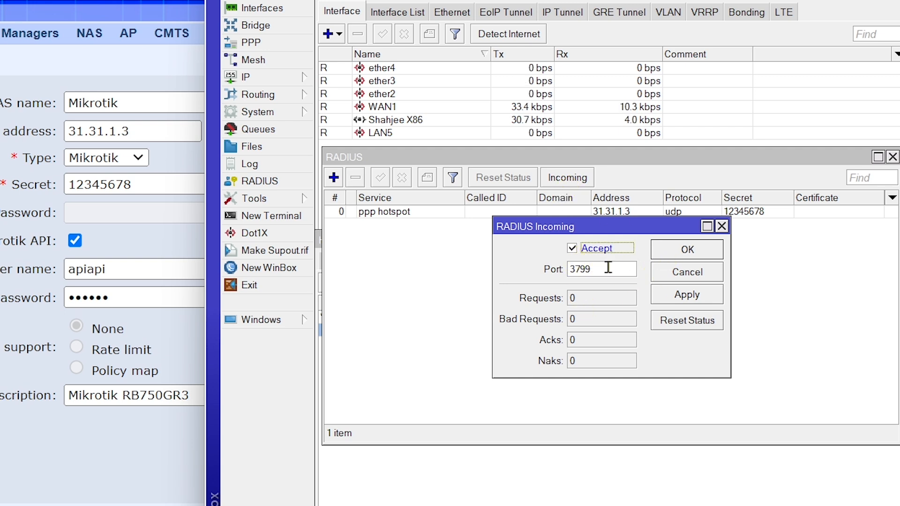
pyautogui.doubleClick(605, 269)
pyautogui.write('1700')
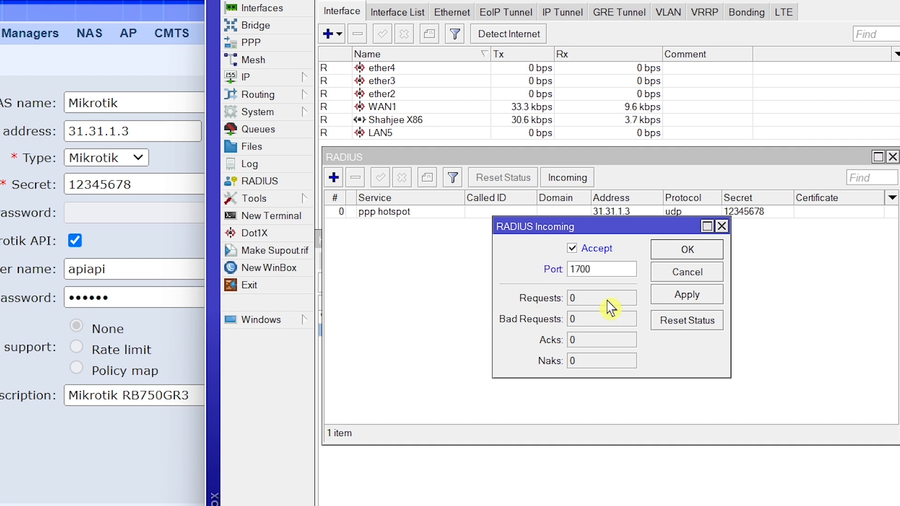
pyautogui.click(679, 294)
pyautogui.click(693, 253)
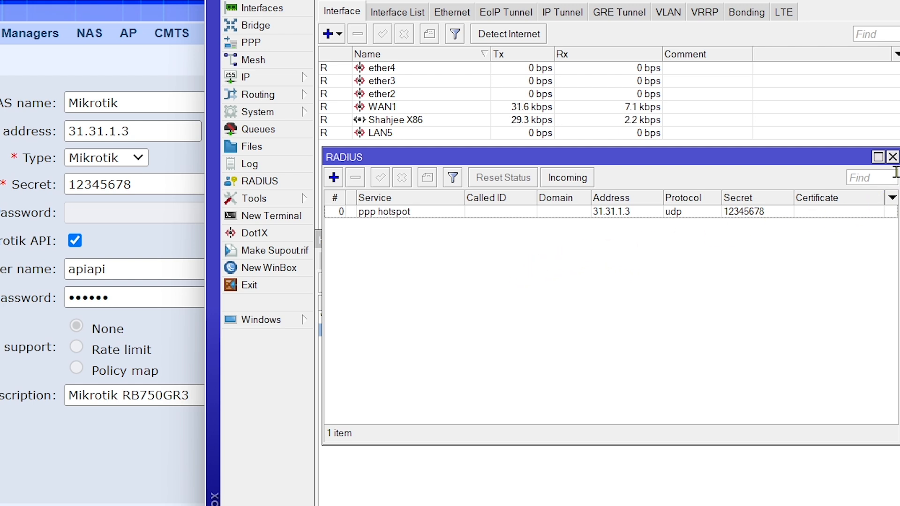
pyautogui.click(893, 157)
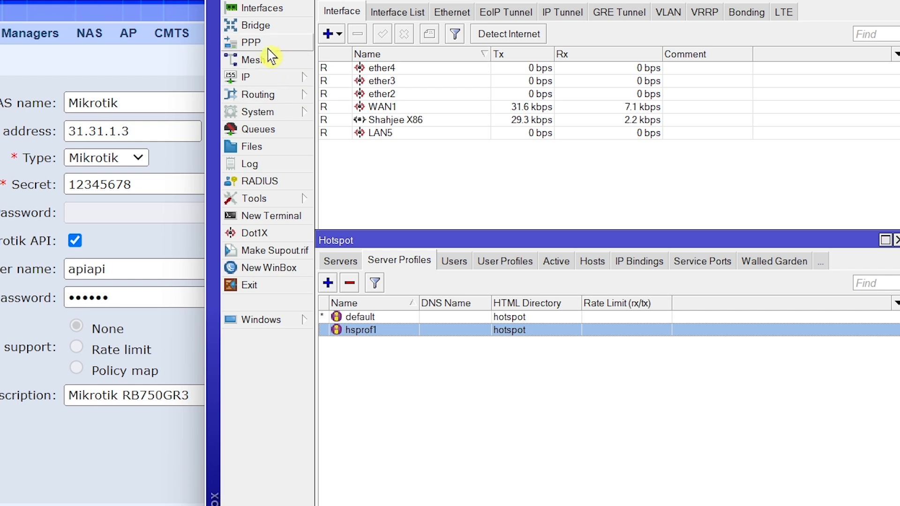
# Step: Open the PPP Secrets list and its PPP Authentication&Accounting settings
pyautogui.click(253, 42)
pyautogui.moveTo(512, 264); pyautogui.dragTo(513, 163)
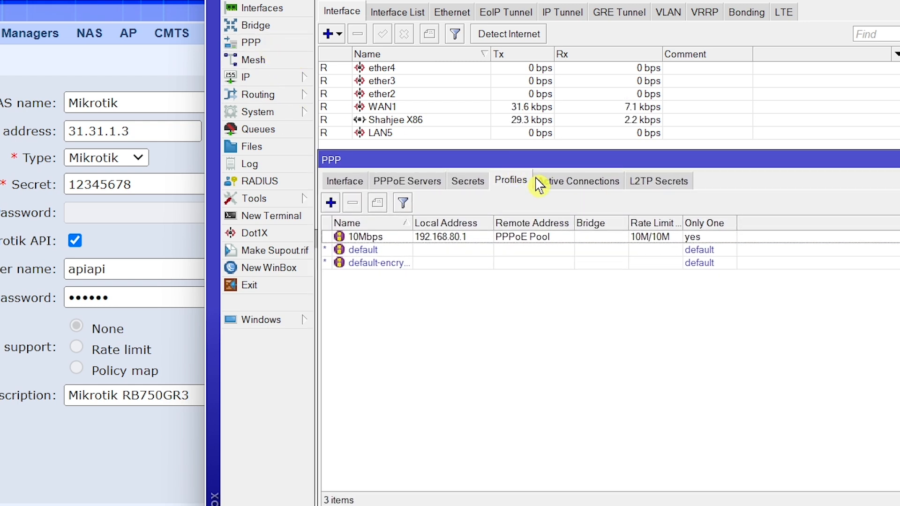
pyautogui.click(466, 187)
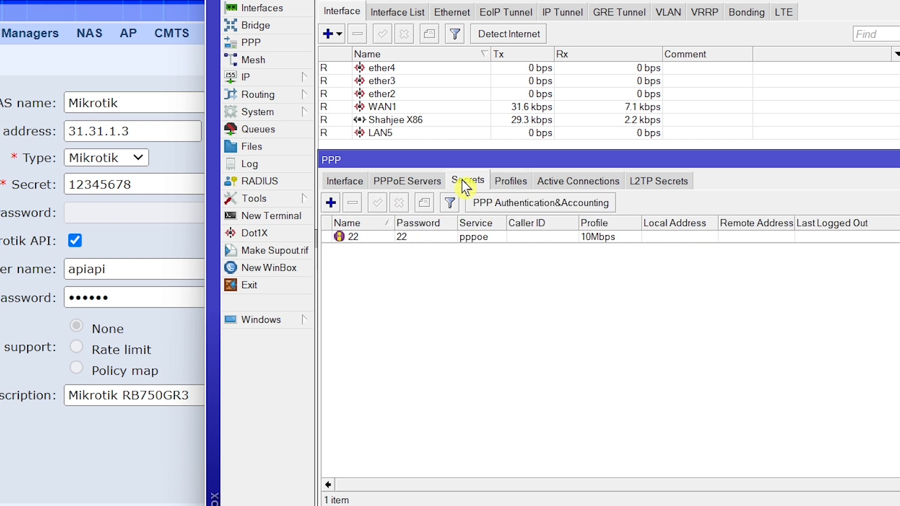
pyautogui.click(504, 205)
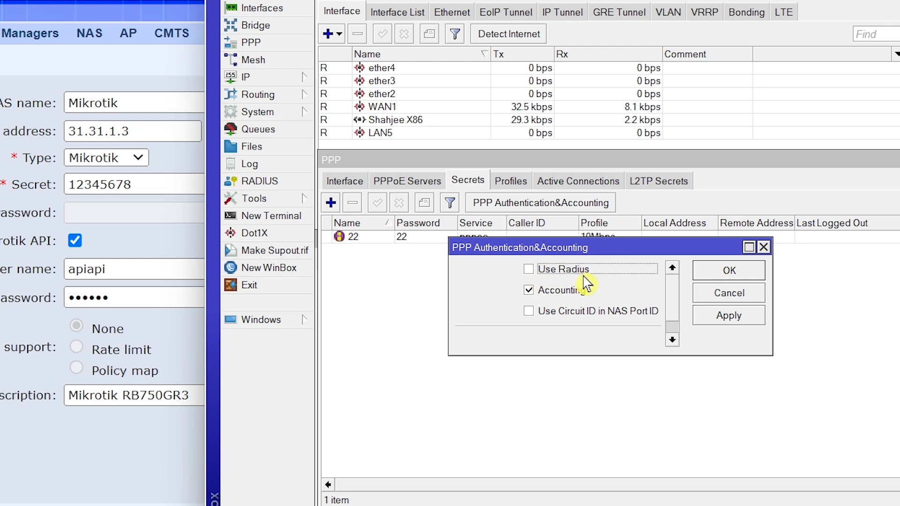
# Step: Enable Use Radius for PPP with a 00:05:00 interim update and apply it
pyautogui.click(530, 270)
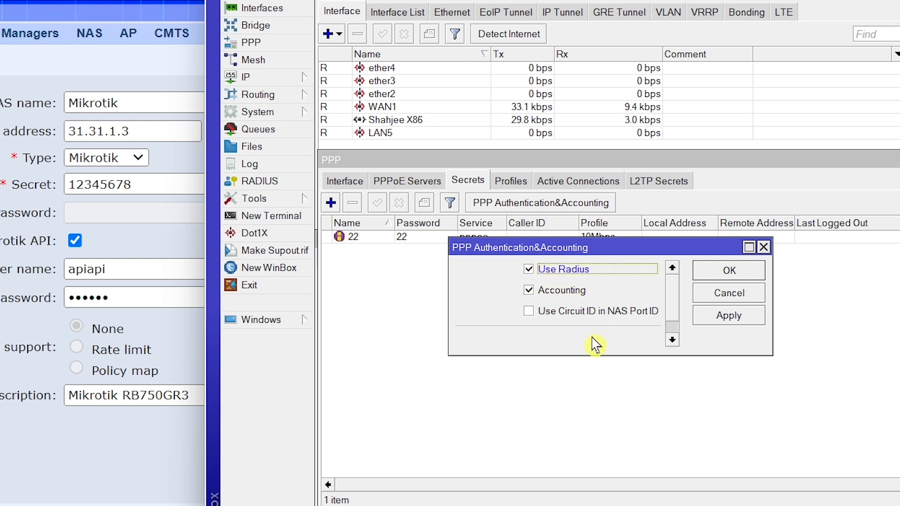
pyautogui.moveTo(615, 356); pyautogui.dragTo(619, 404)
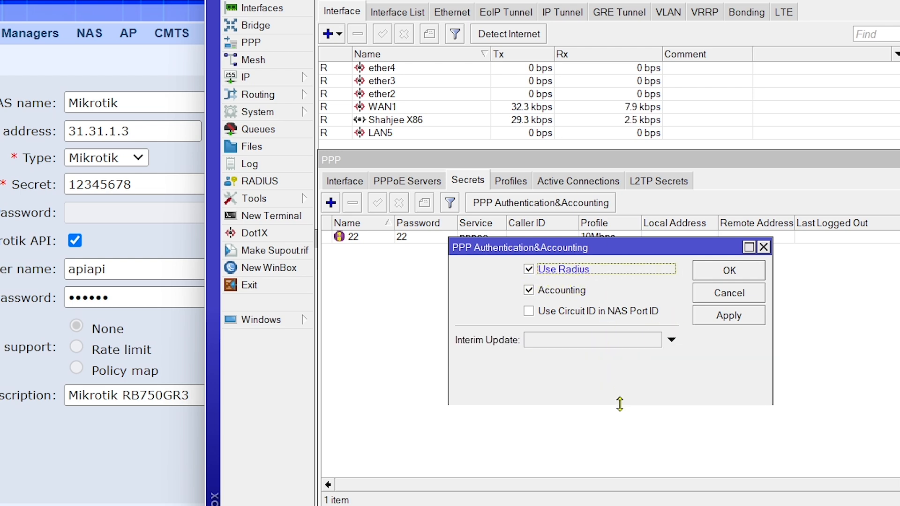
pyautogui.click(583, 343)
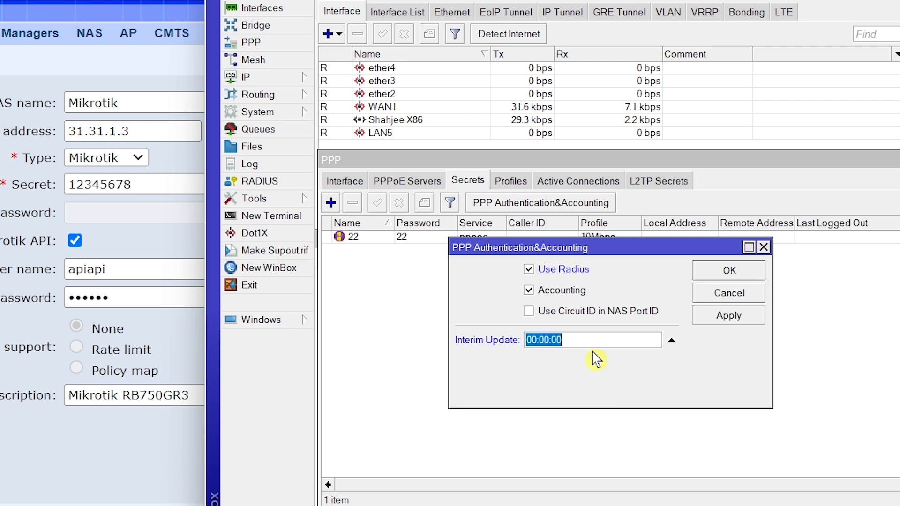
pyautogui.click(550, 339)
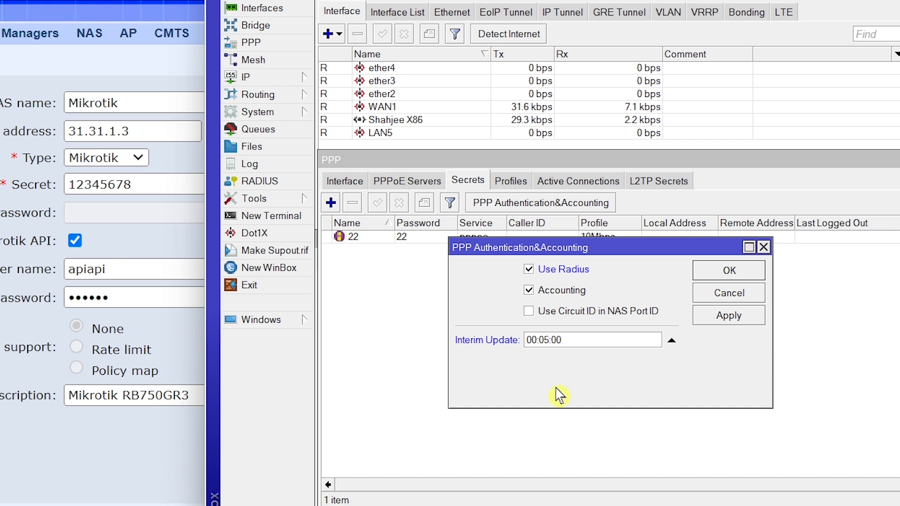
pyautogui.click(724, 323)
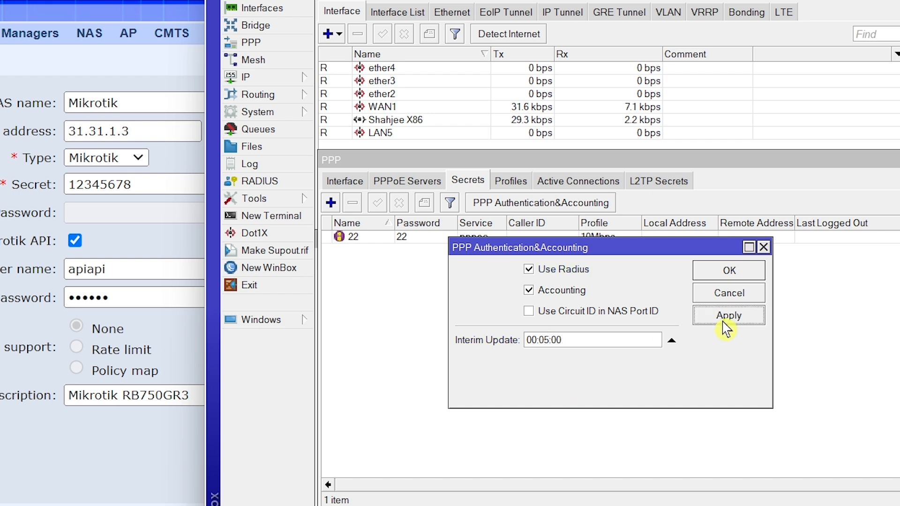
pyautogui.click(729, 275)
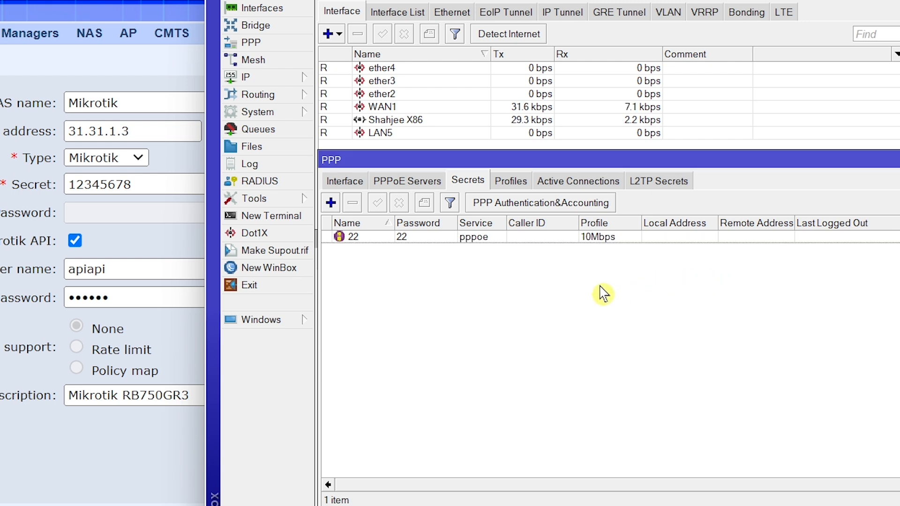
# Step: Open the default PPP profile and set its local address to 192.168.80.1
pyautogui.click(512, 187)
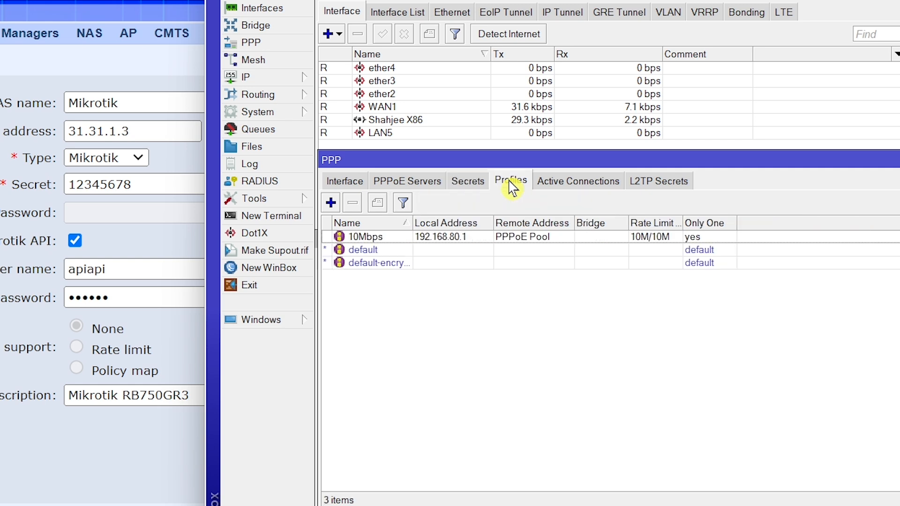
pyautogui.doubleClick(378, 252)
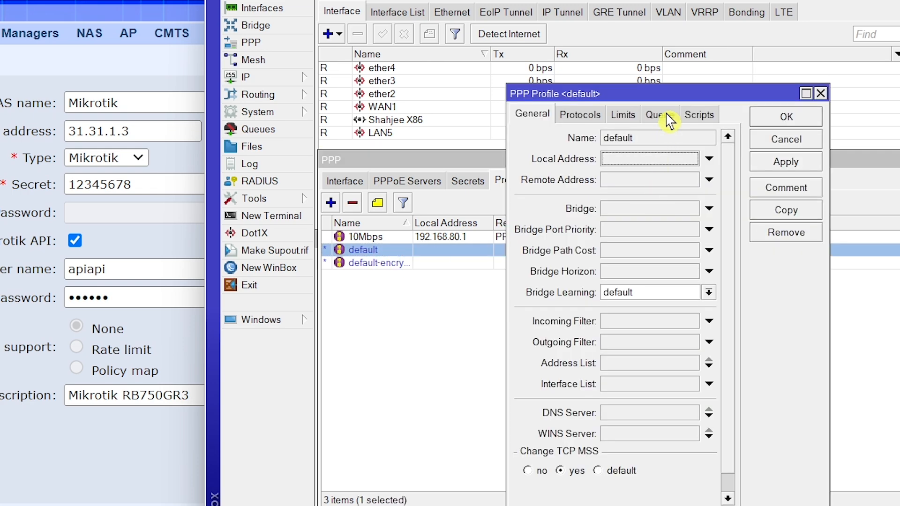
pyautogui.moveTo(672, 96); pyautogui.dragTo(725, 94)
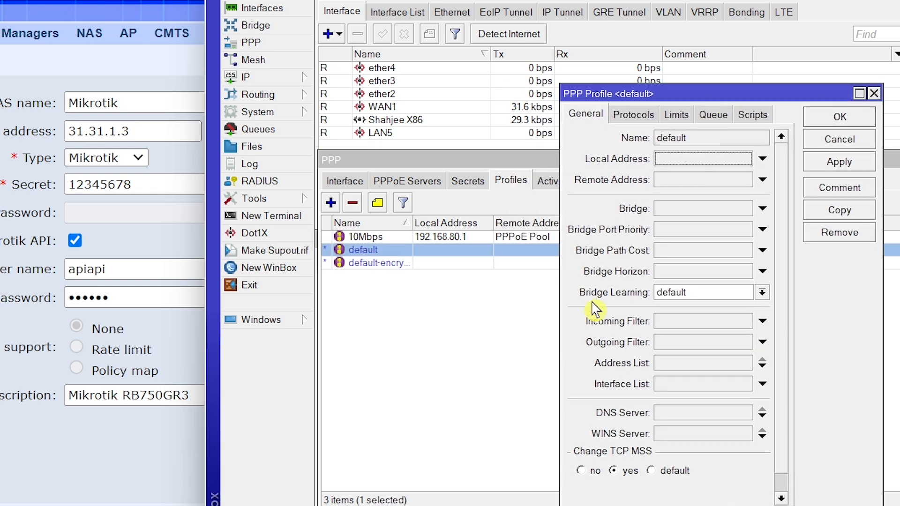
pyautogui.moveTo(561, 360); pyautogui.dragTo(490, 354)
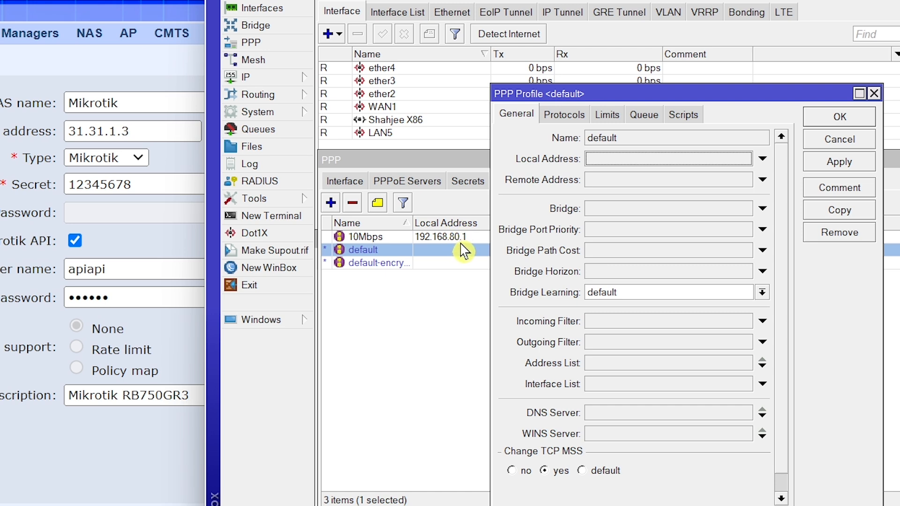
pyautogui.click(638, 158)
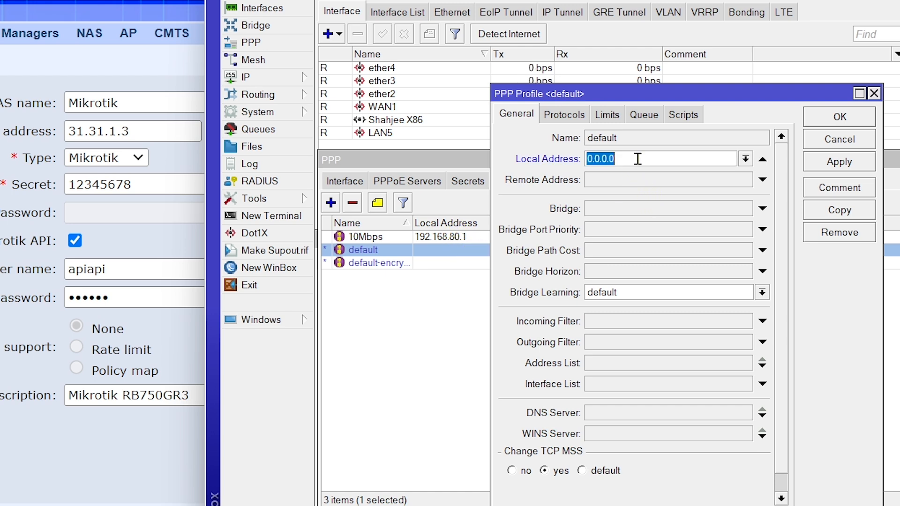
pyautogui.write('192.168.80.1')
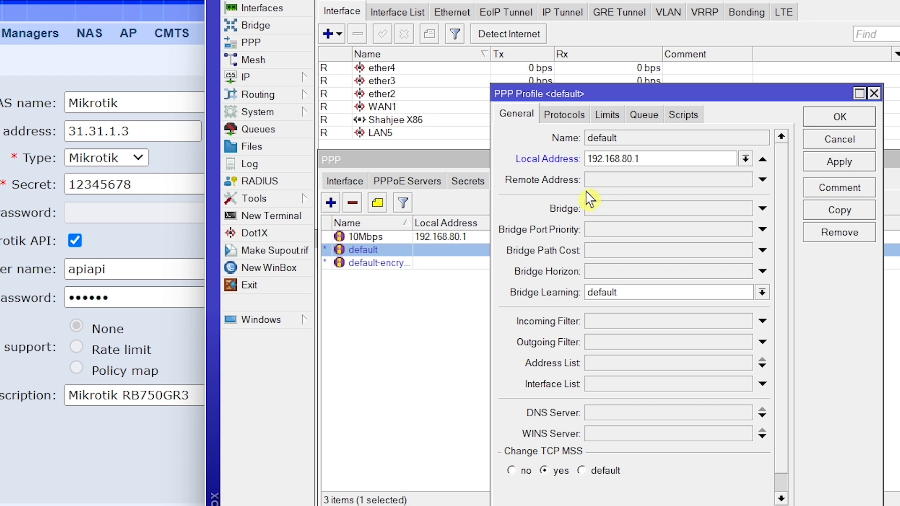
# Step: Choose PPPoE Pool as the default profile's remote address and save the profile
pyautogui.click(637, 183)
pyautogui.click(745, 180)
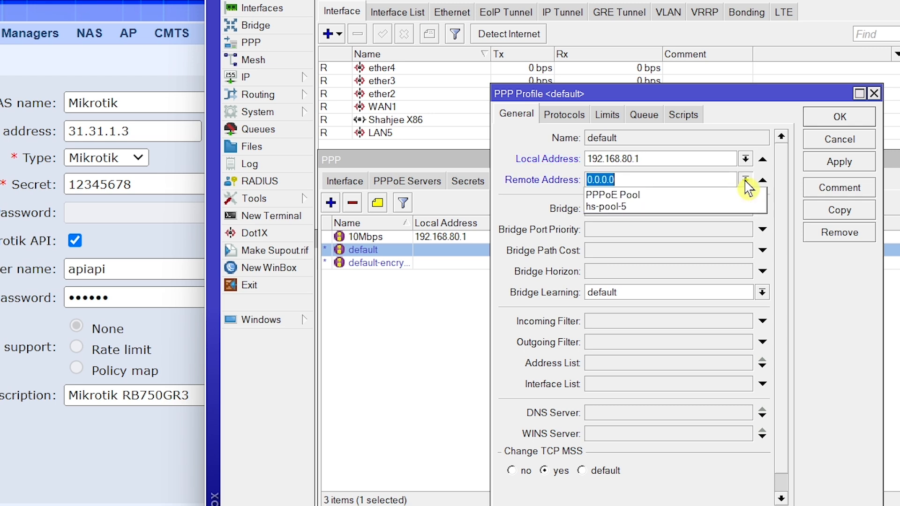
pyautogui.click(654, 193)
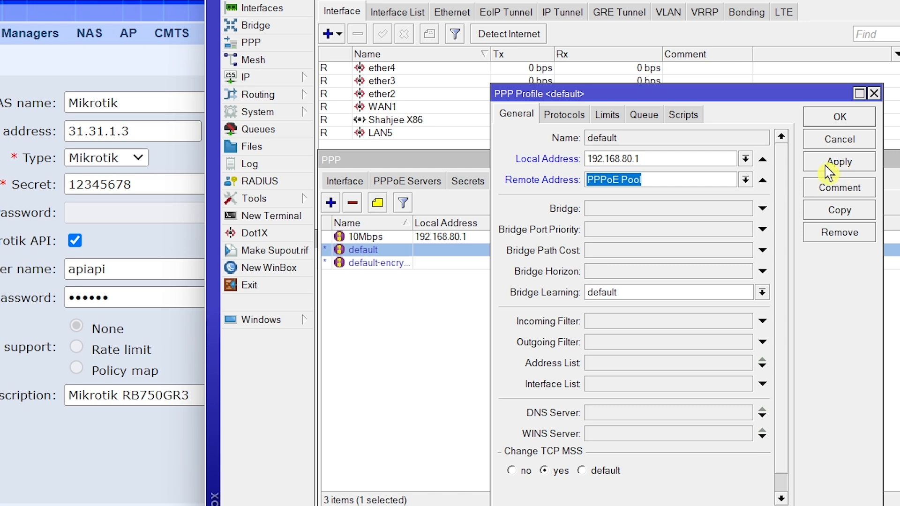
pyautogui.click(838, 163)
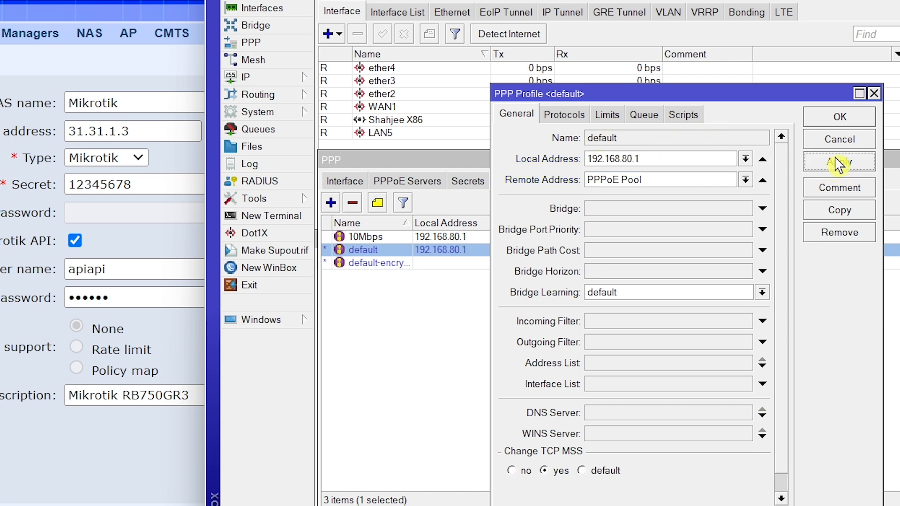
pyautogui.click(840, 117)
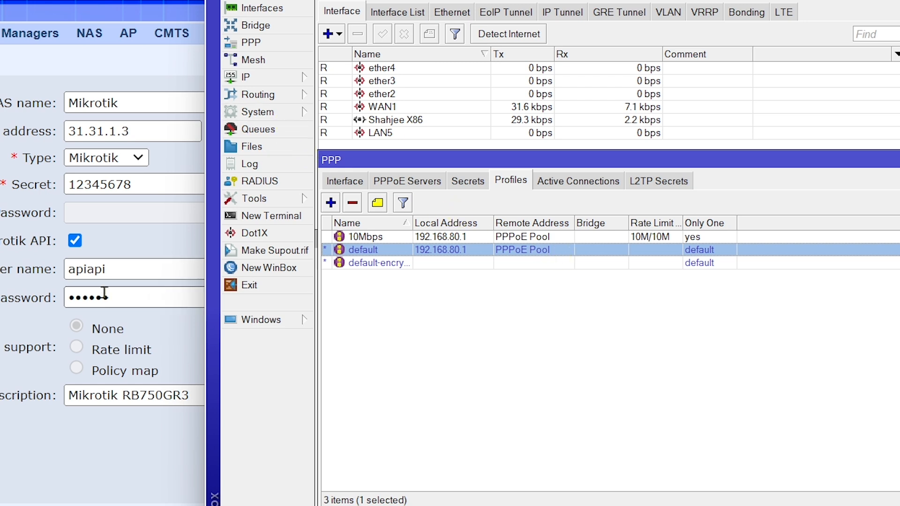
# Step: Start a new router user from System > Users
pyautogui.click(272, 116)
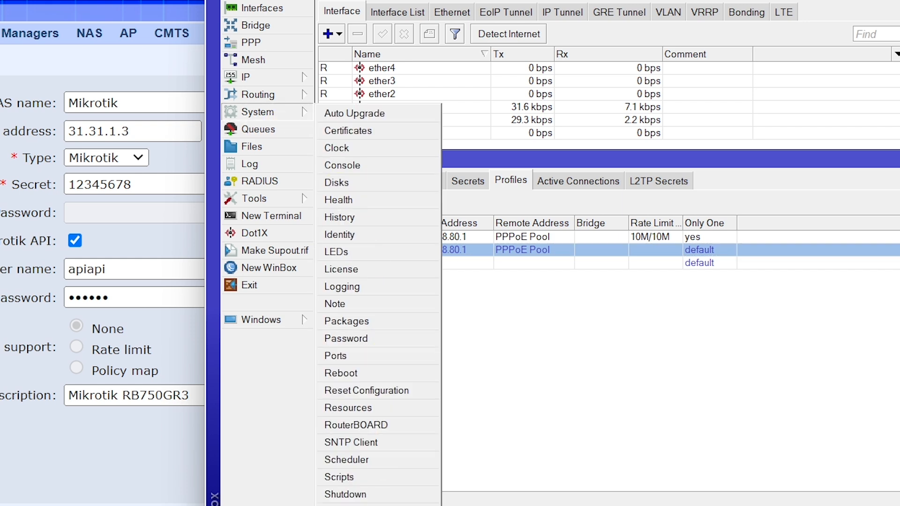
pyautogui.click(338, 505)
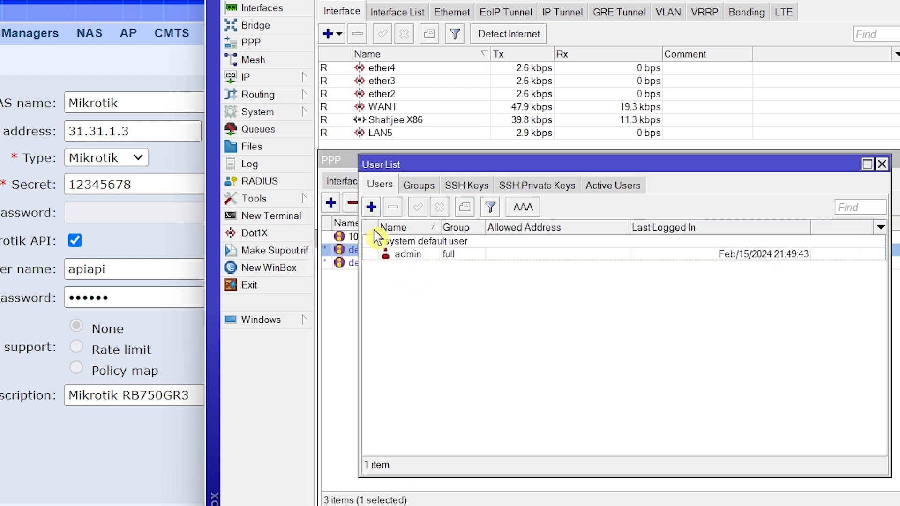
pyautogui.click(371, 207)
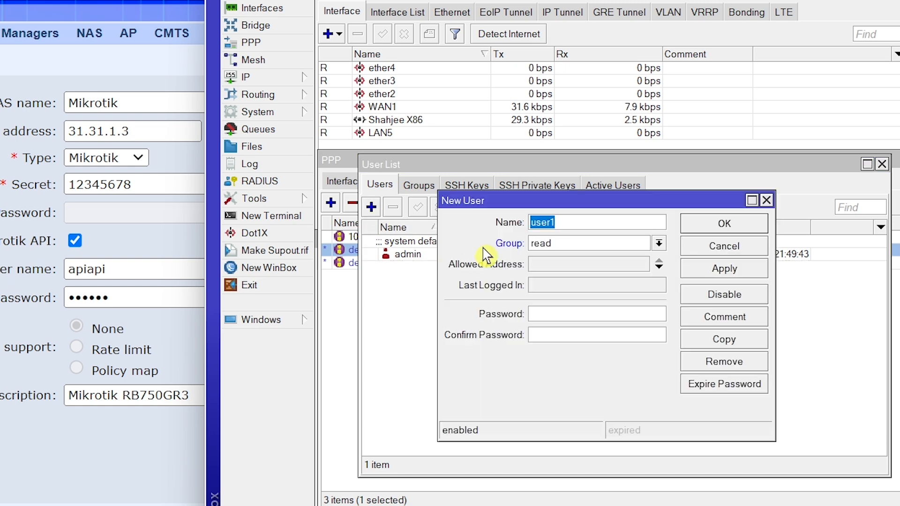
# Step: Copy the API user name from Radius Manager into the new user's Name
pyautogui.moveTo(113, 270); pyautogui.dragTo(66, 271)
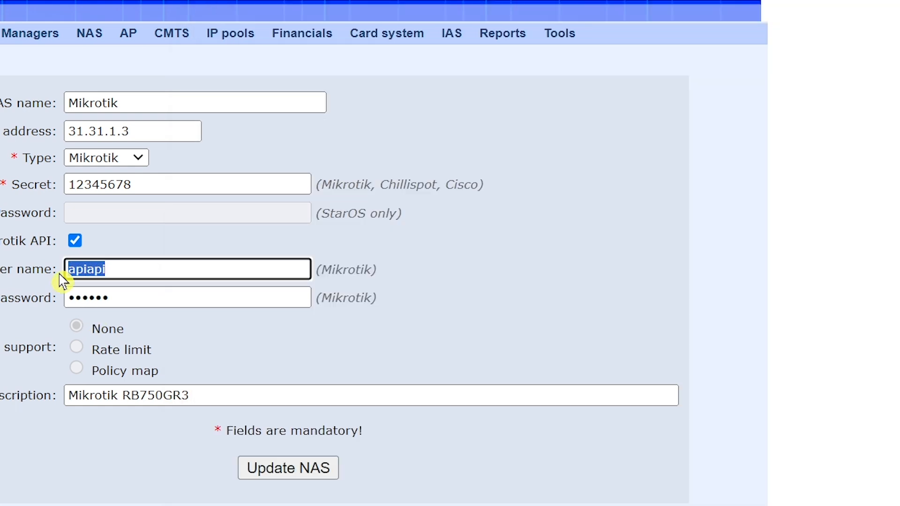
pyautogui.rightClick(81, 274)
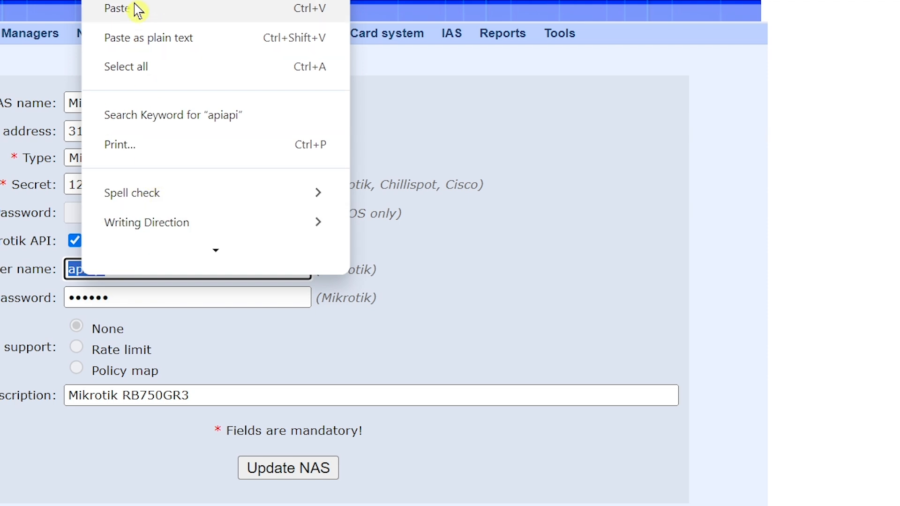
pyautogui.click(134, 1)
pyautogui.hotkey('alt', 'Tab')
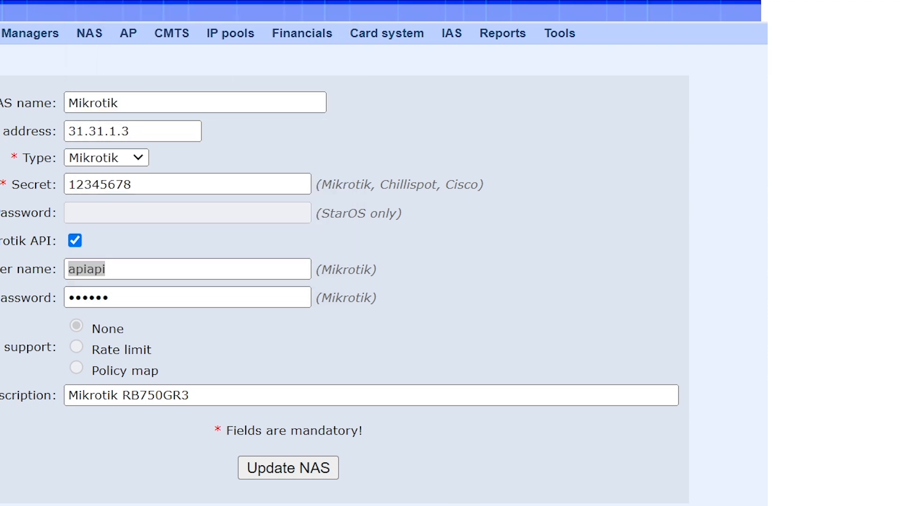
pyautogui.rightClick(545, 223)
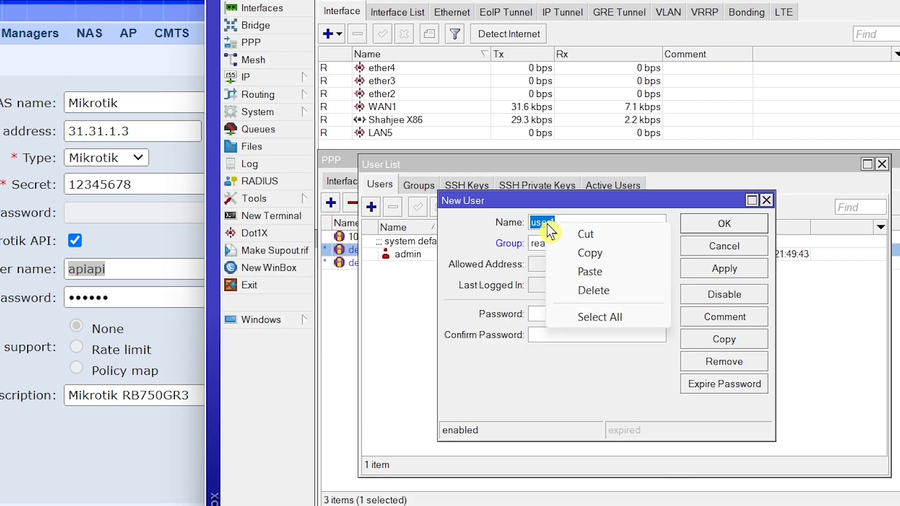
pyautogui.click(597, 272)
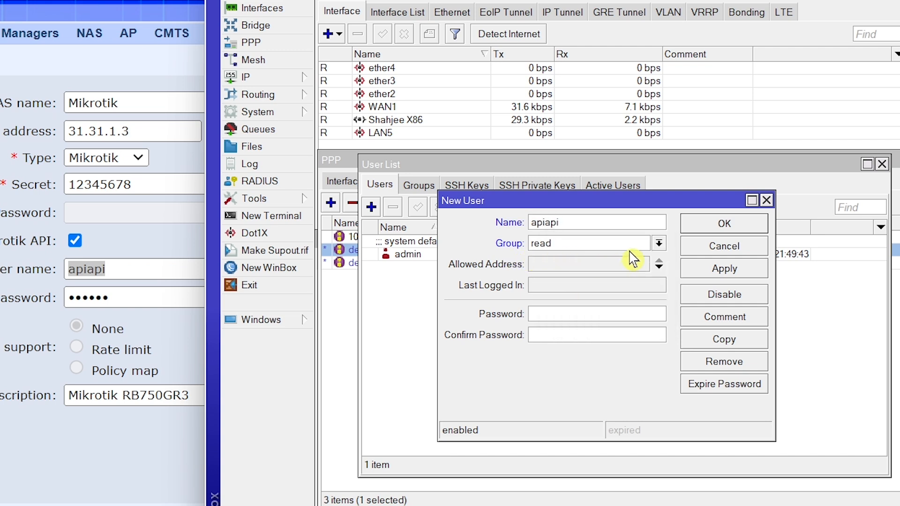
# Step: Put the user in the full group and paste the API password into both password fields
pyautogui.click(659, 244)
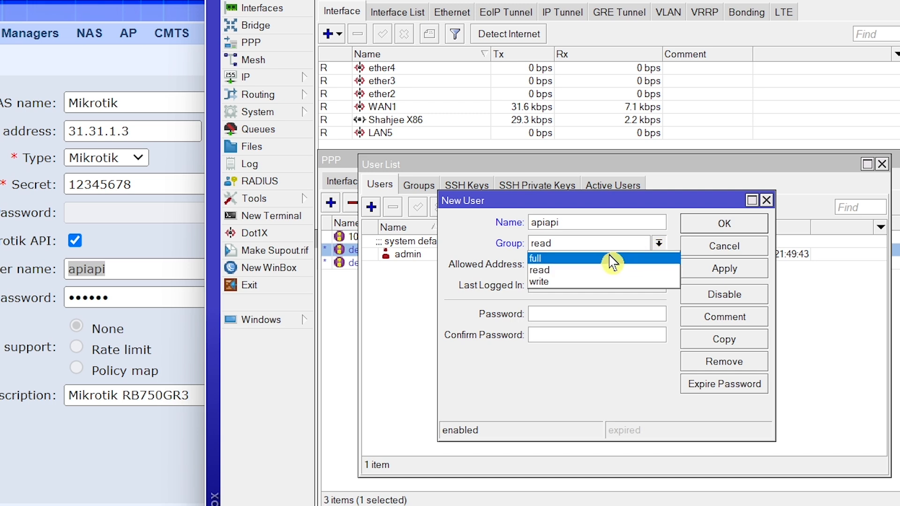
pyautogui.click(586, 258)
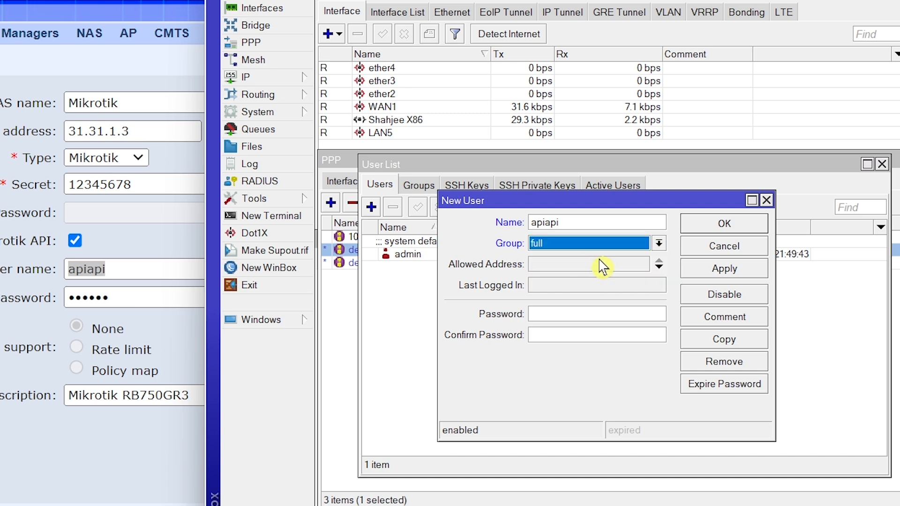
pyautogui.click(586, 316)
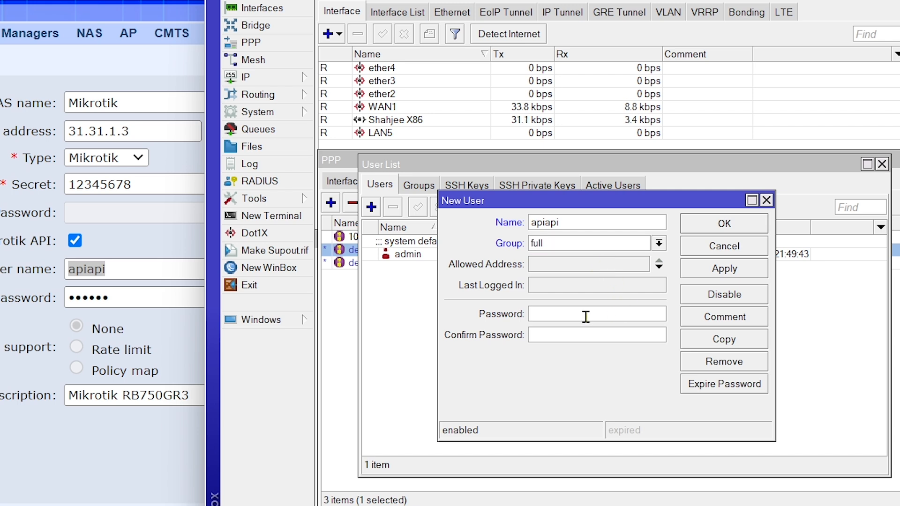
pyautogui.rightClick(585, 317)
pyautogui.click(610, 364)
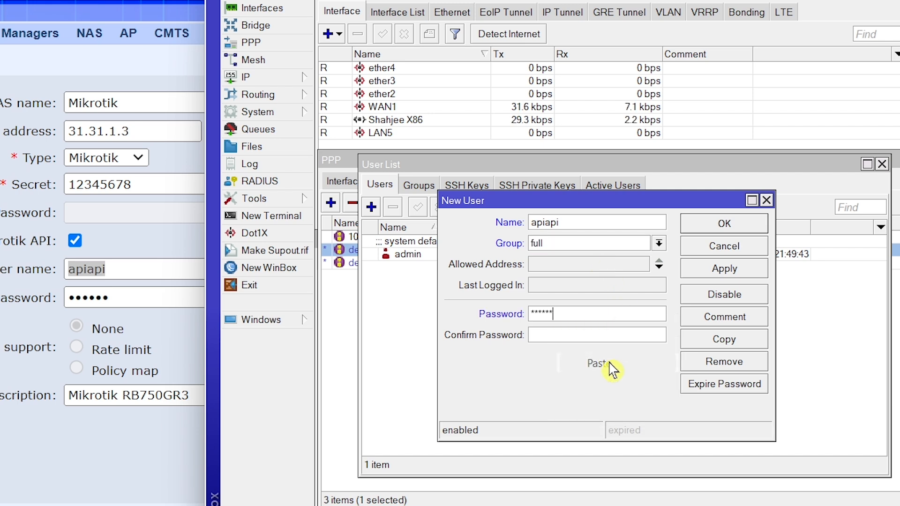
pyautogui.rightClick(549, 333)
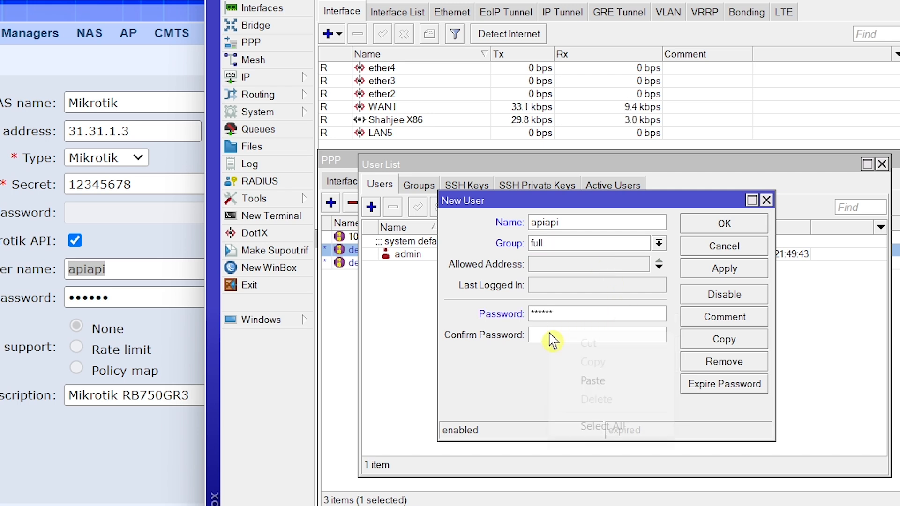
pyautogui.click(593, 381)
# Step: Add the user name as the comment and apply the new user
pyautogui.click(710, 317)
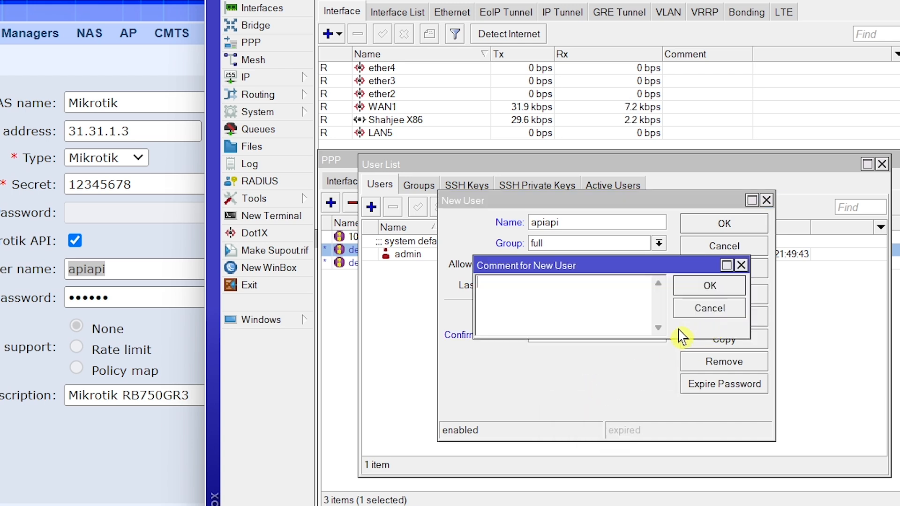
pyautogui.rightClick(534, 294)
pyautogui.click(592, 368)
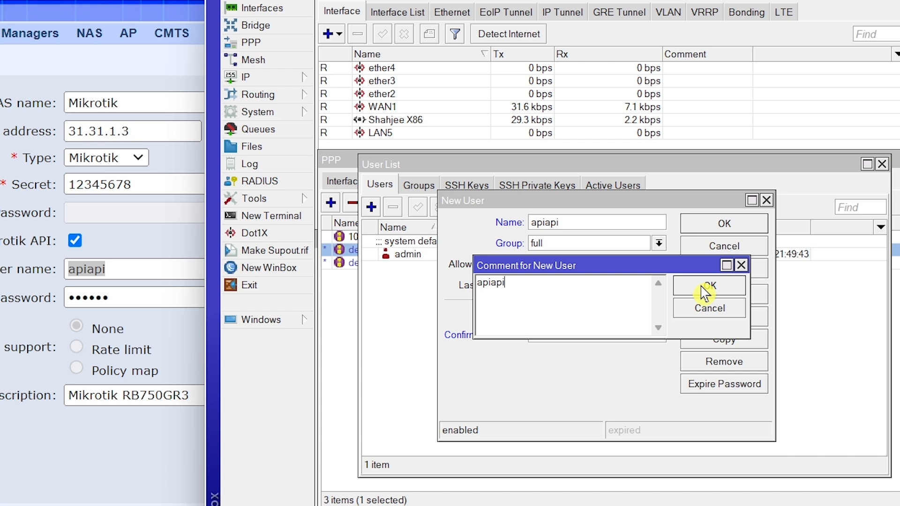
pyautogui.click(705, 287)
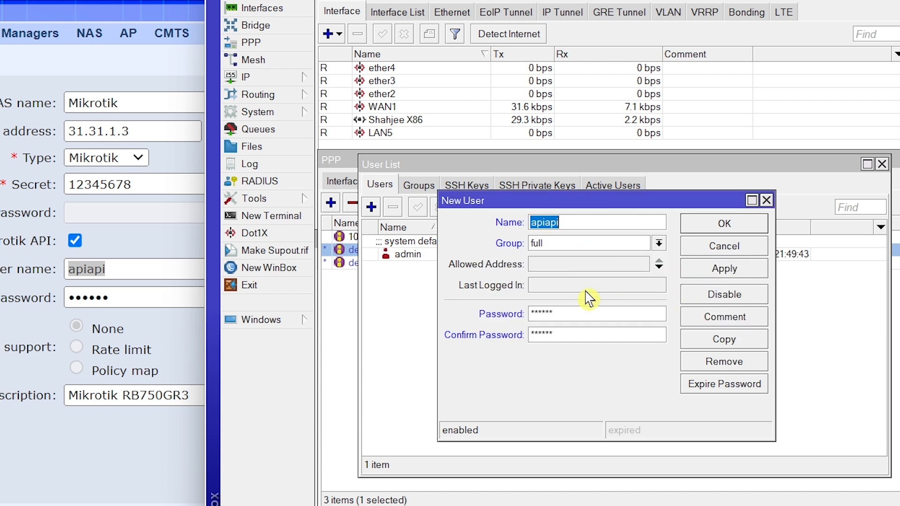
pyautogui.click(720, 274)
# Step: Save the full-rights API user, then turn on Use RADIUS in the router login AAA settings
pyautogui.click(721, 229)
pyautogui.click(523, 208)
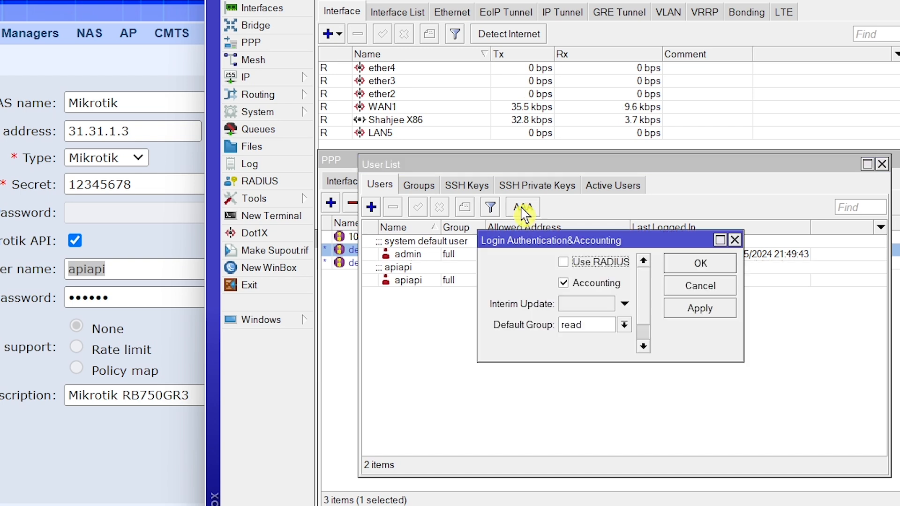
pyautogui.click(564, 263)
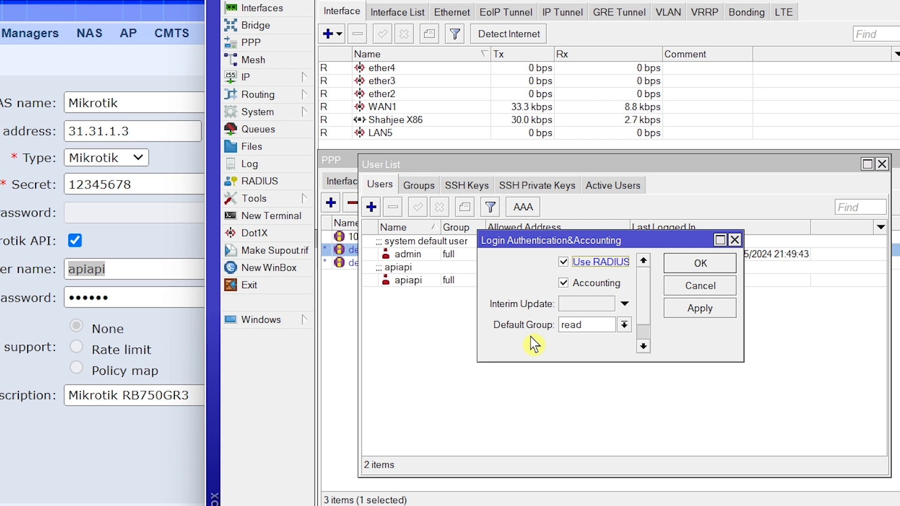
pyautogui.click(700, 308)
pyautogui.click(702, 268)
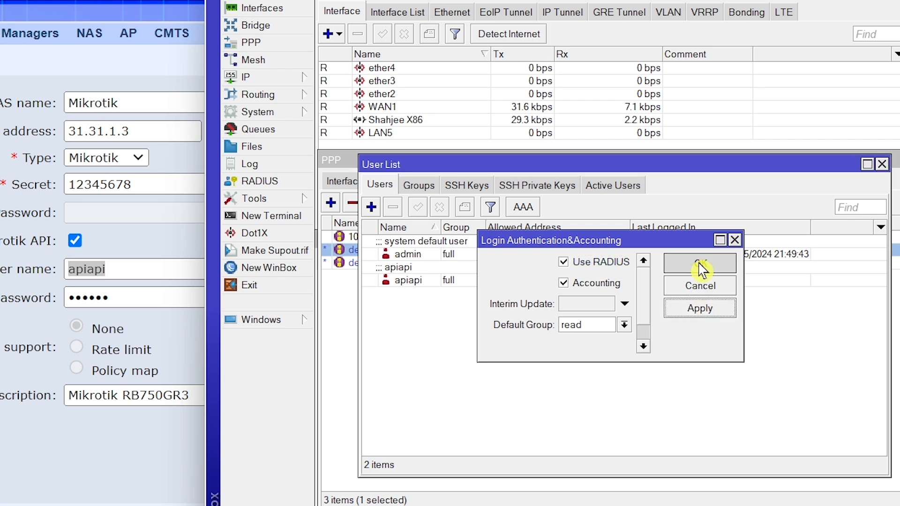
pyautogui.click(882, 164)
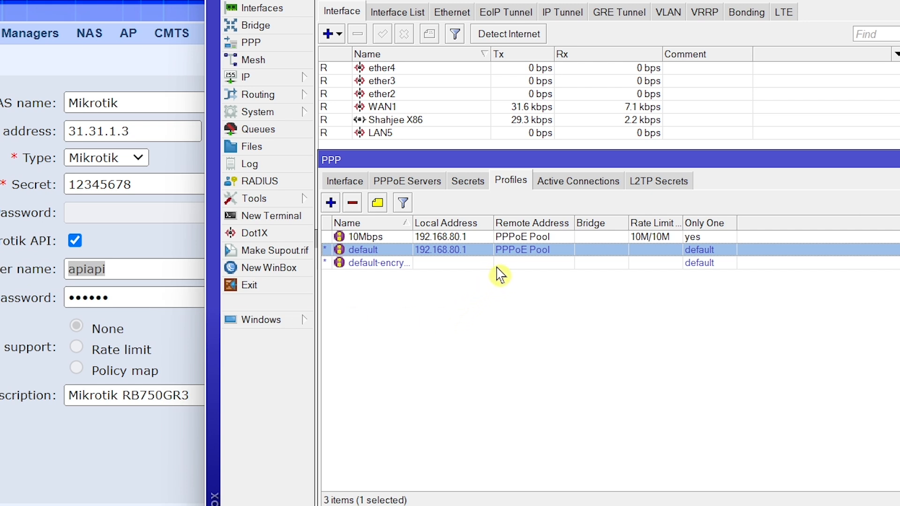
# Step: Review the empty PPP Active Connections list and the single pppoe secret on the 10Mbps profile
pyautogui.click(563, 190)
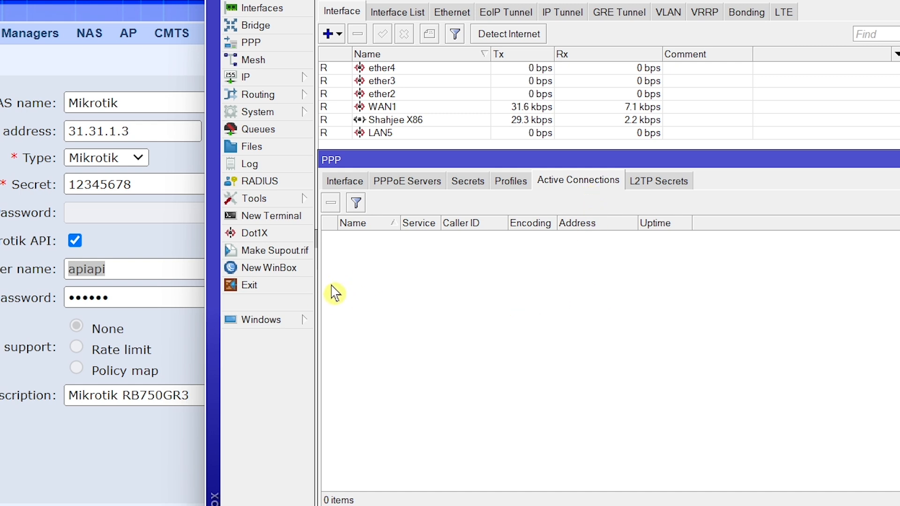
pyautogui.click(469, 184)
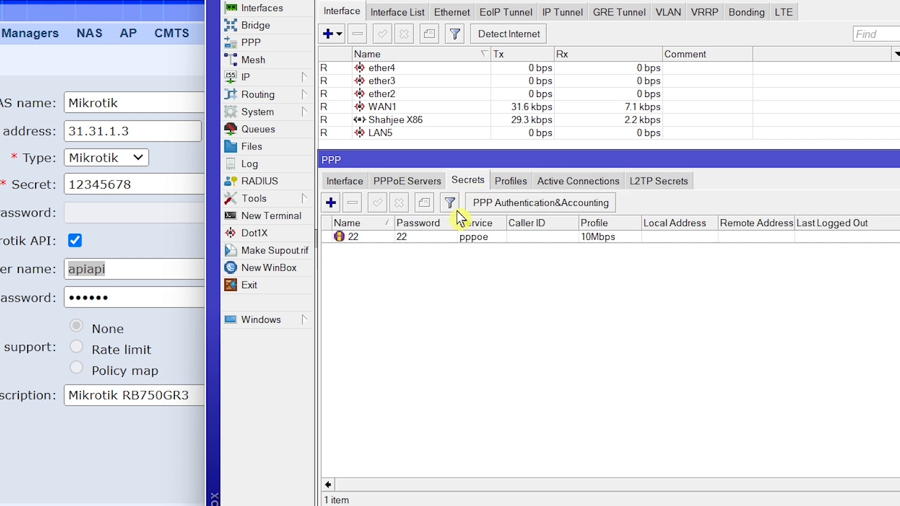
pyautogui.doubleClick(377, 239)
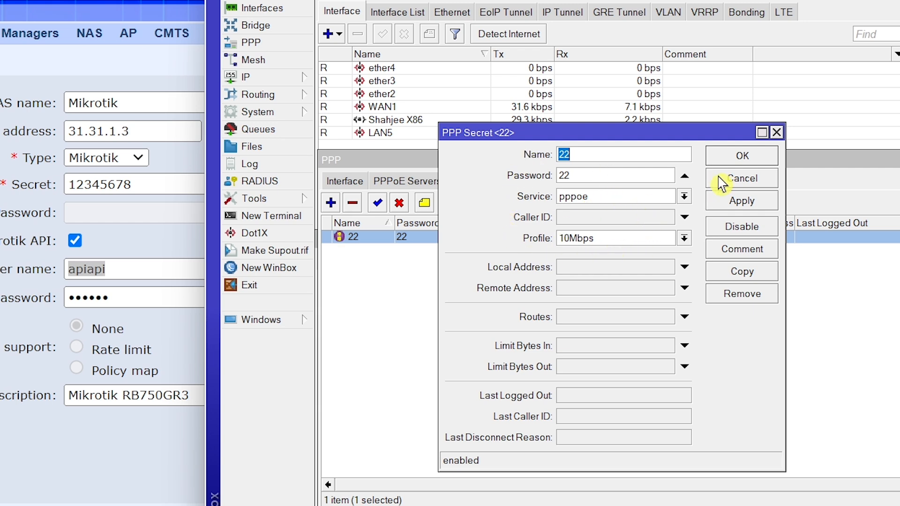
pyautogui.click(738, 158)
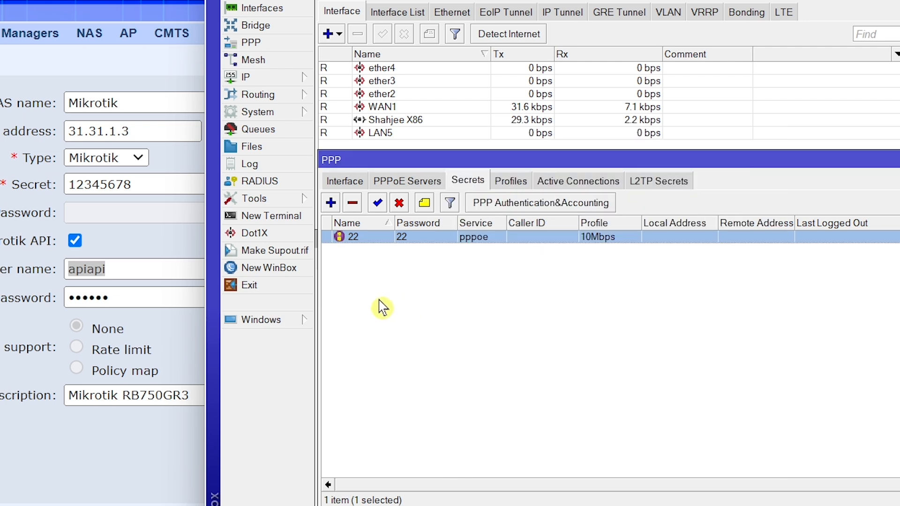
pyautogui.click(557, 184)
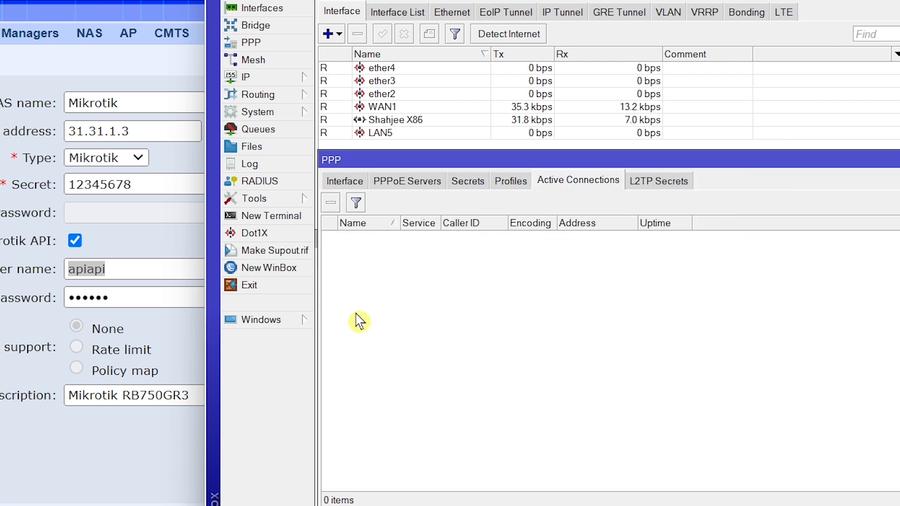
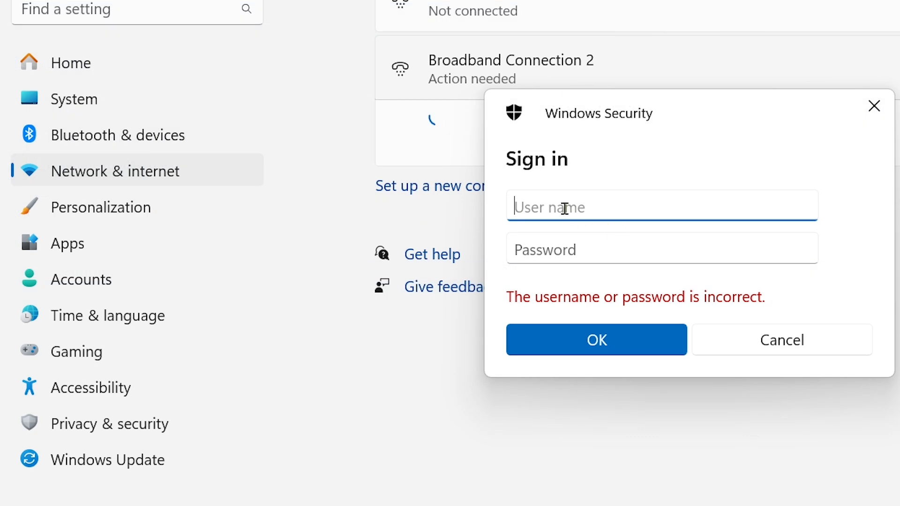
# Step: Sign Broadband Connection 2 in with the PPPoE user name and its six-character password
pyautogui.write('shahjee810')
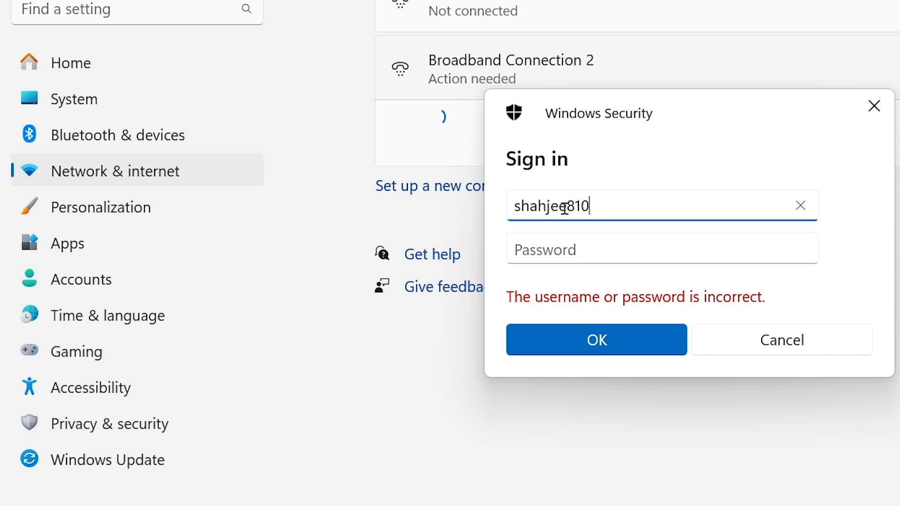
pyautogui.click(611, 252)
pyautogui.write('••')
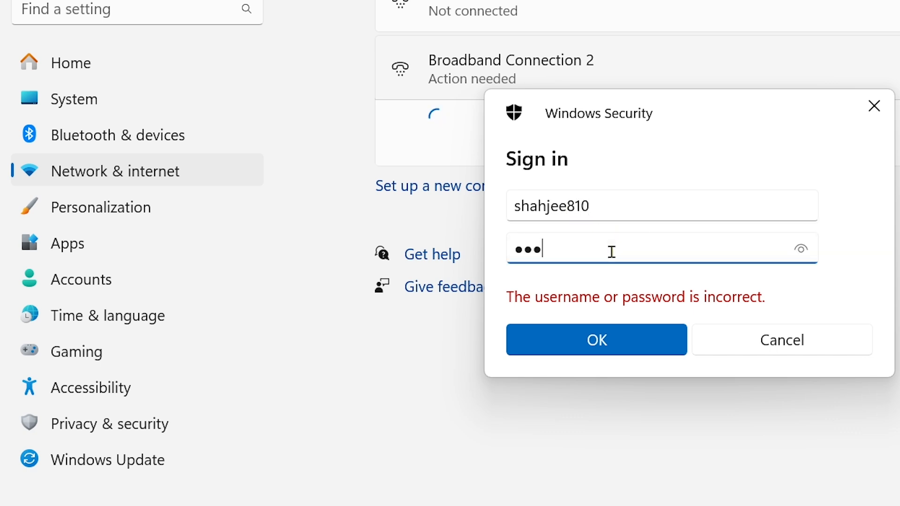
pyautogui.click(802, 257)
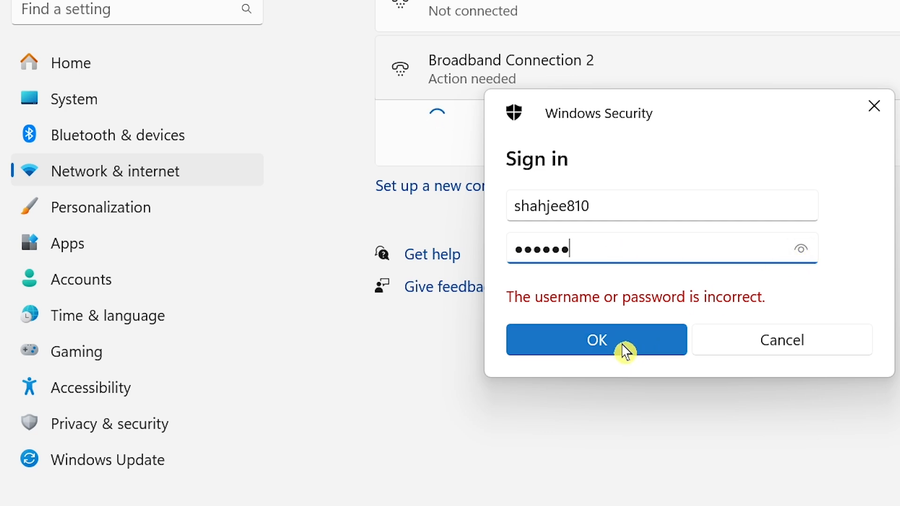
pyautogui.click(619, 346)
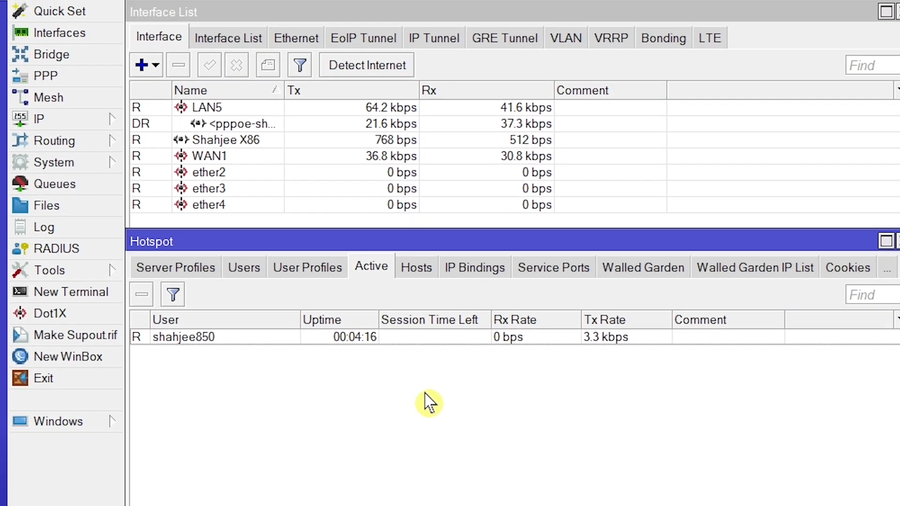
pyautogui.click(373, 275)
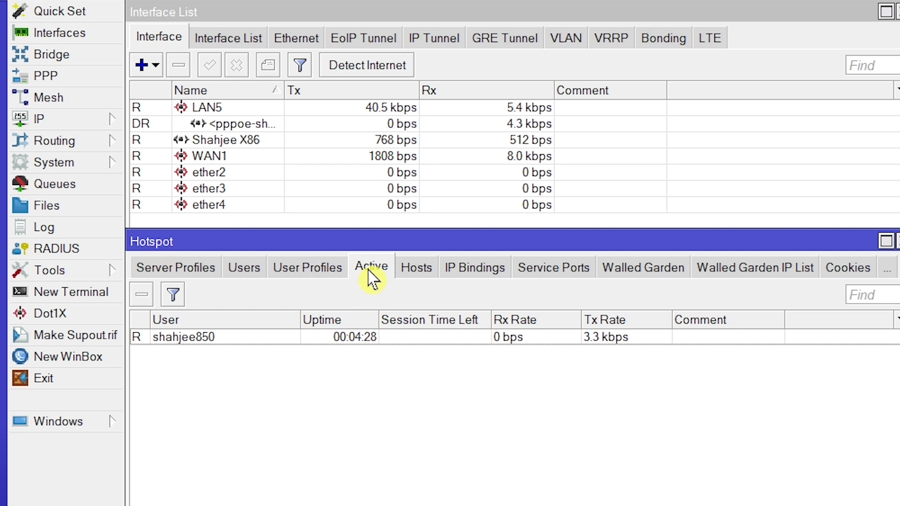
# Step: List PPP active connections, widening the Name and Caller ID columns to show the full values
pyautogui.click(60, 84)
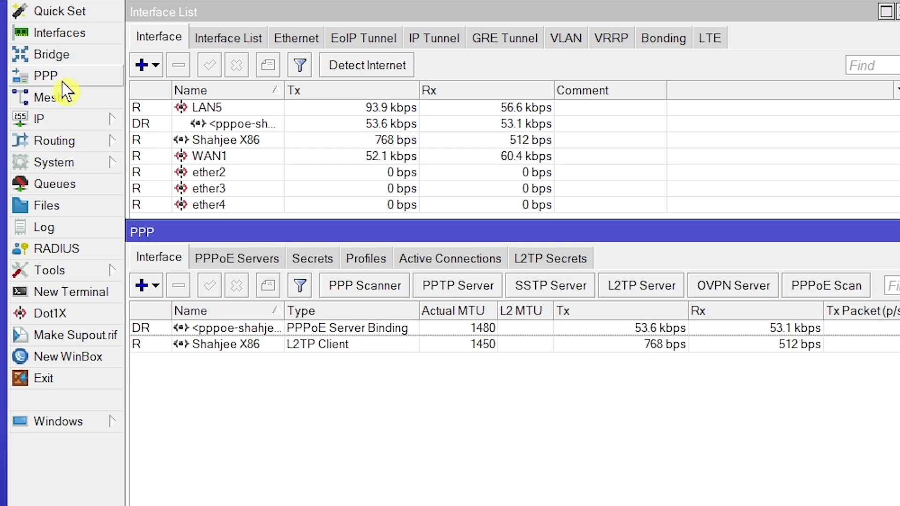
pyautogui.click(437, 259)
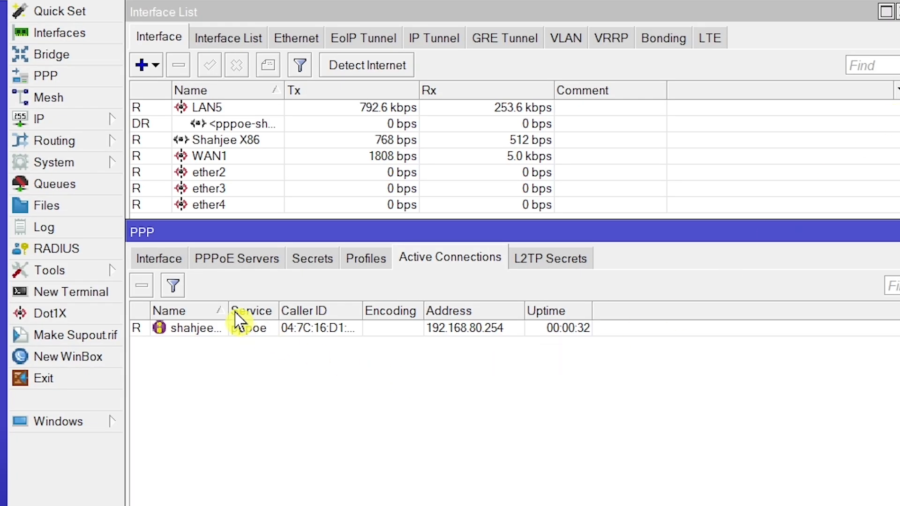
pyautogui.moveTo(228, 311); pyautogui.dragTo(308, 311)
pyautogui.moveTo(443, 311); pyautogui.dragTo(497, 311)
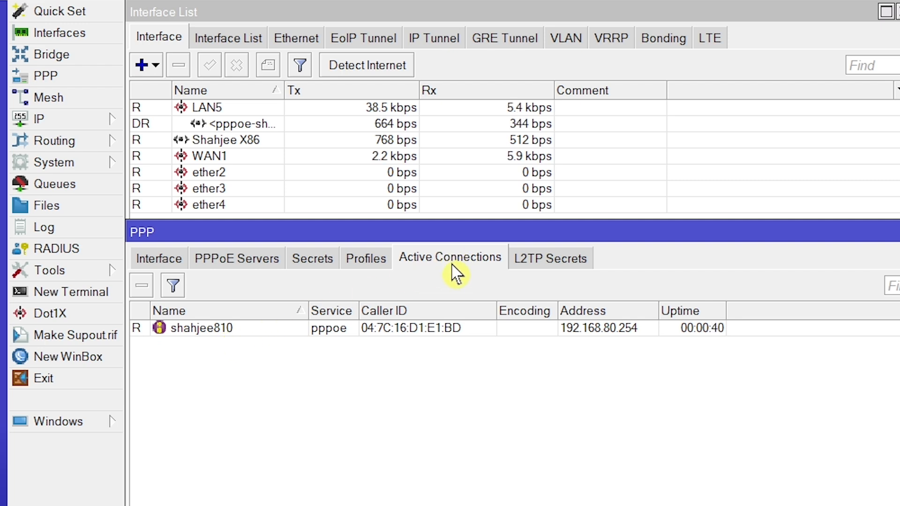
# Step: Arrange the PPP window below the Hotspot window and widen the interface Name column
pyautogui.moveTo(415, 237); pyautogui.dragTo(419, 358)
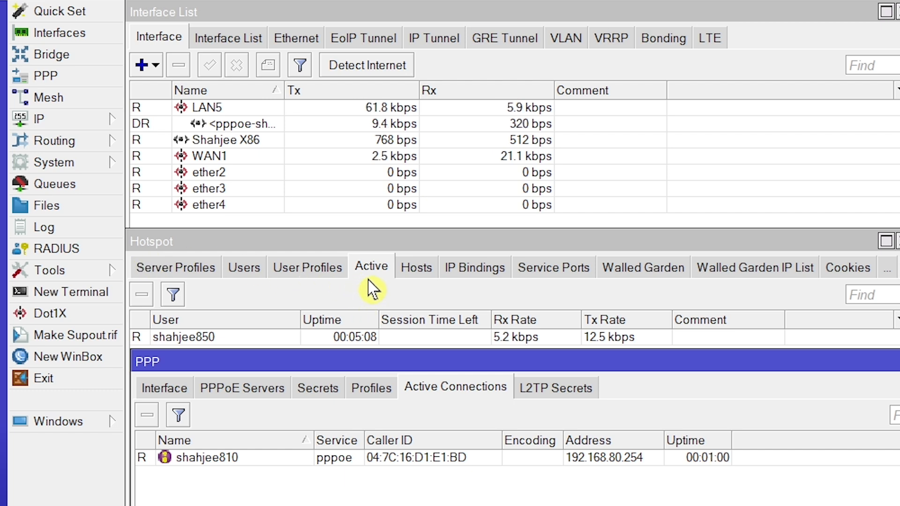
pyautogui.moveTo(285, 90); pyautogui.dragTo(357, 91)
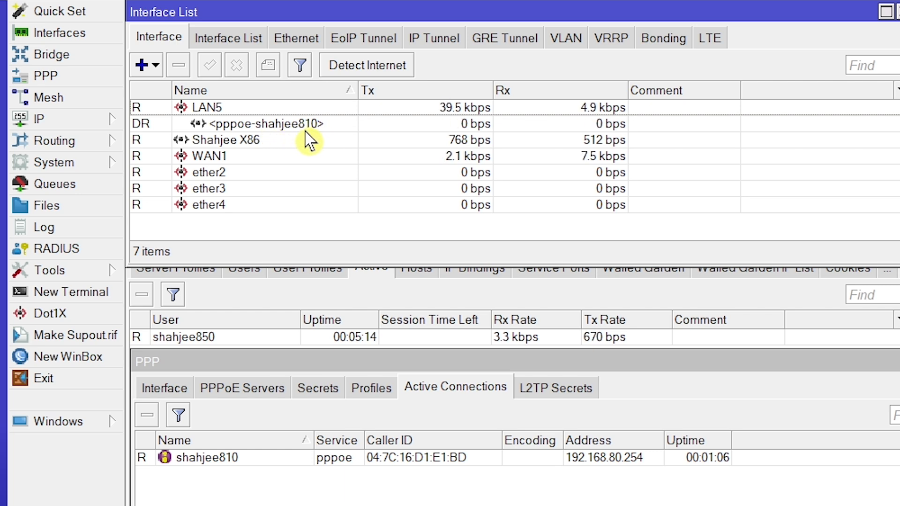
pyautogui.click(365, 297)
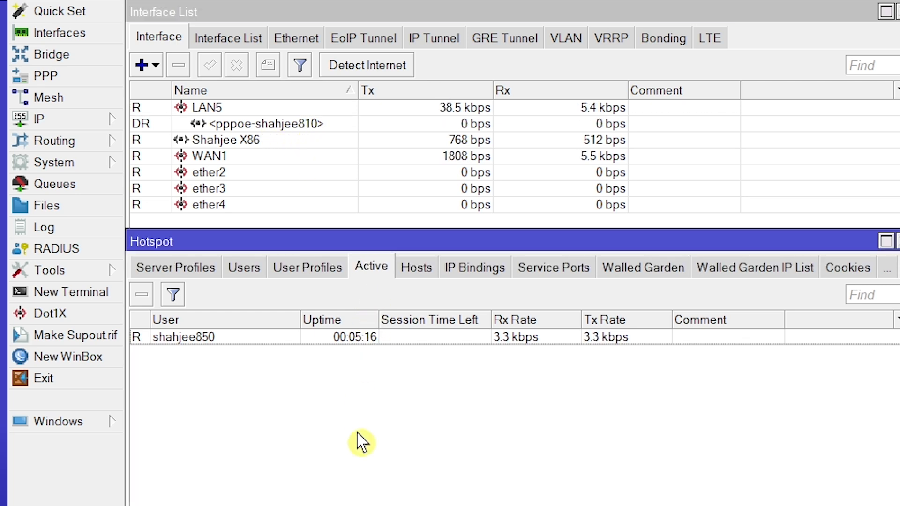
# Step: Bring the PPP active connections window to the front
pyautogui.click(350, 505)
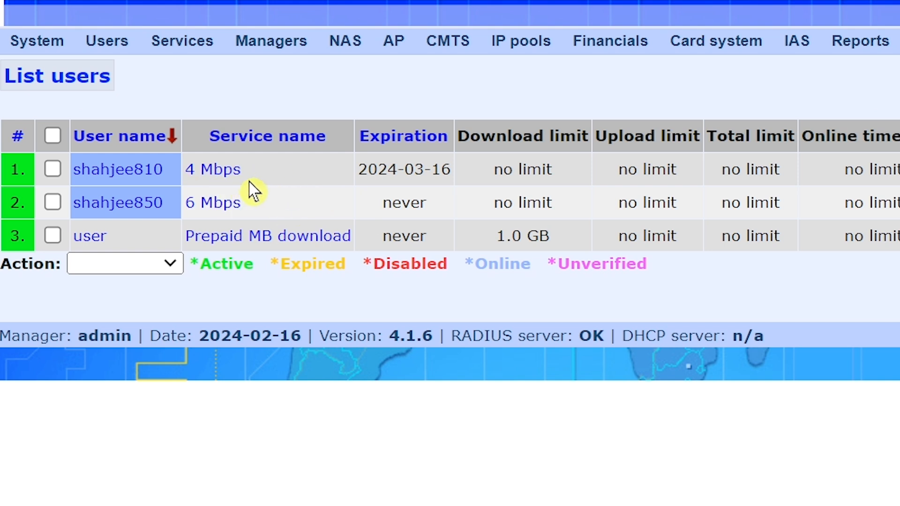
# Step: Open the Mikrotik NAS at 31.31.1.2 from the NAS list for editing
pyautogui.moveTo(350, 49)
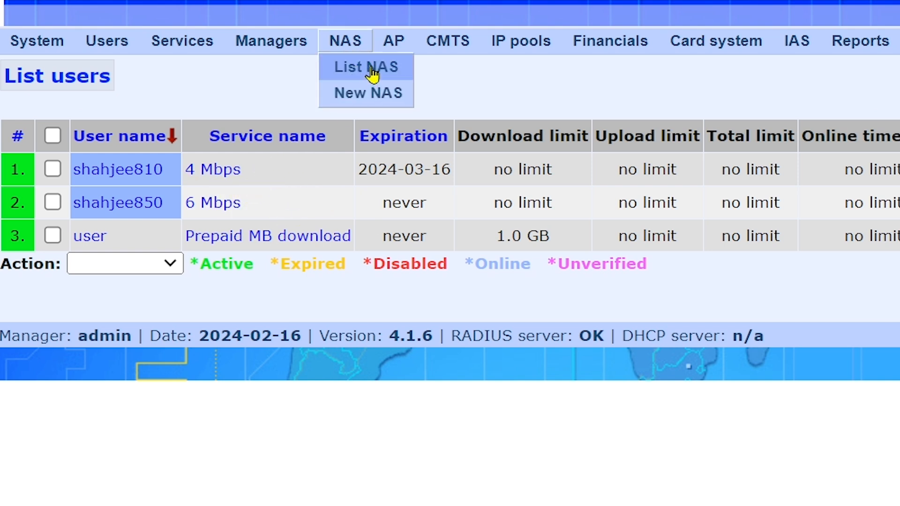
pyautogui.click(369, 71)
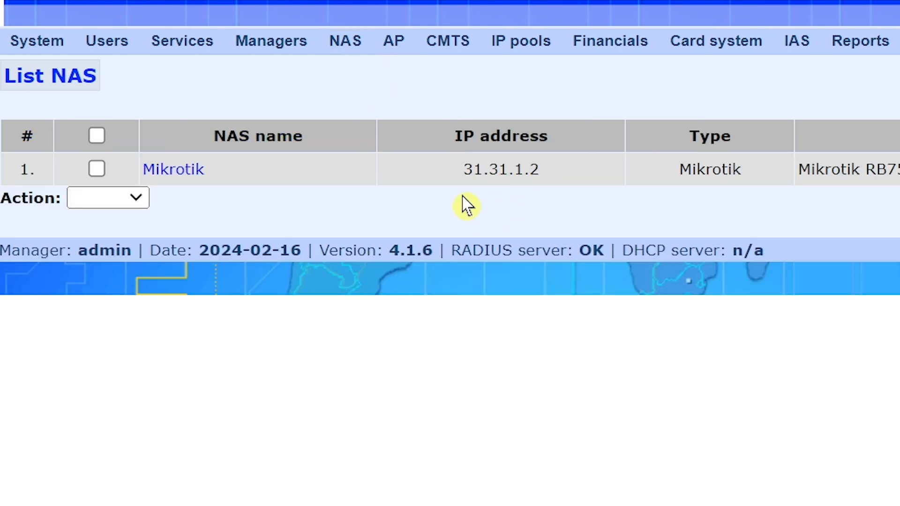
pyautogui.click(180, 171)
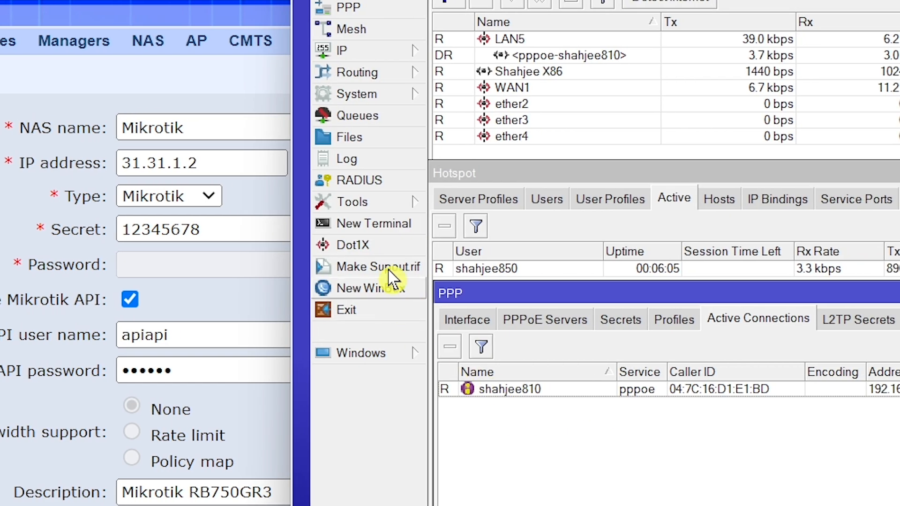
# Step: Review the router's ppp/hotspot RADIUS entry for 31.31.1.3, then go back to Radius Manager's users
pyautogui.click(370, 180)
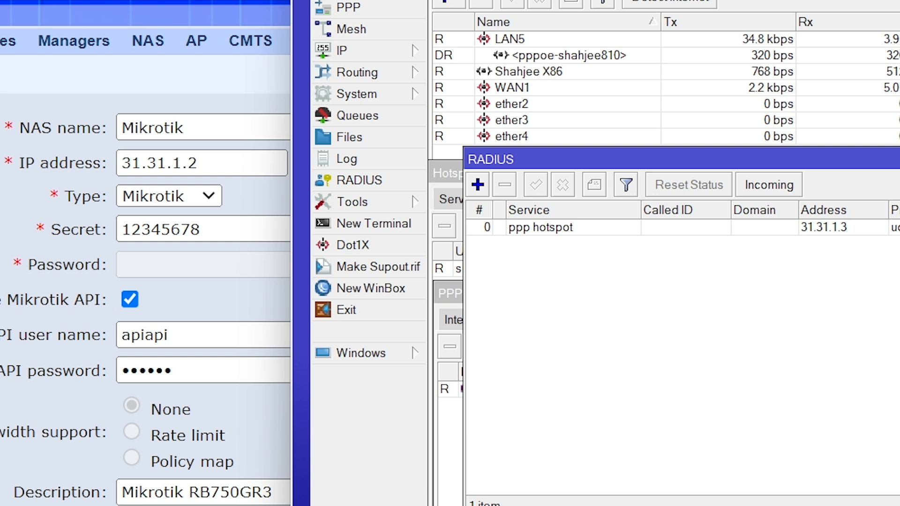
pyautogui.click(898, 159)
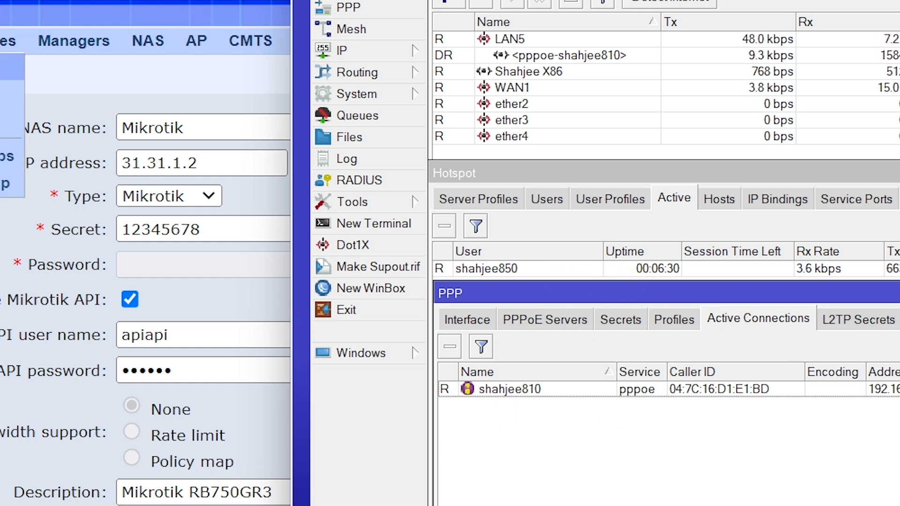
pyautogui.click(2, 67)
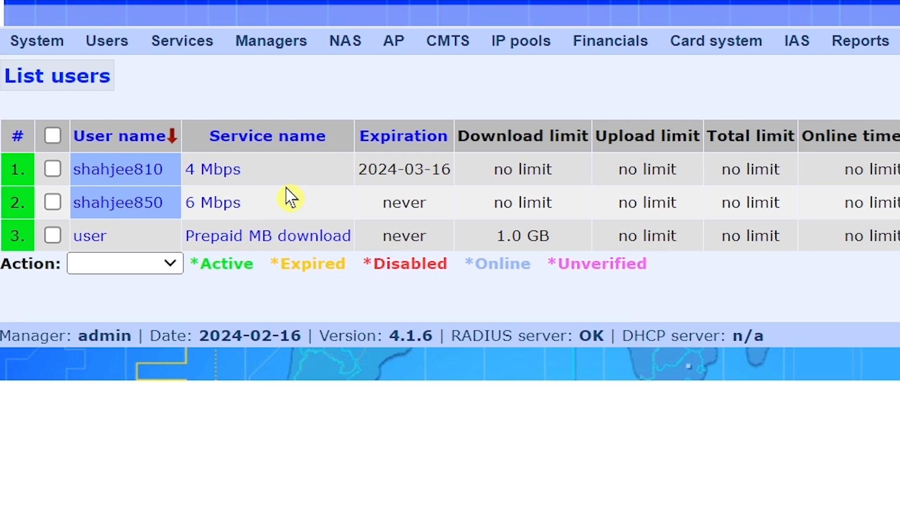